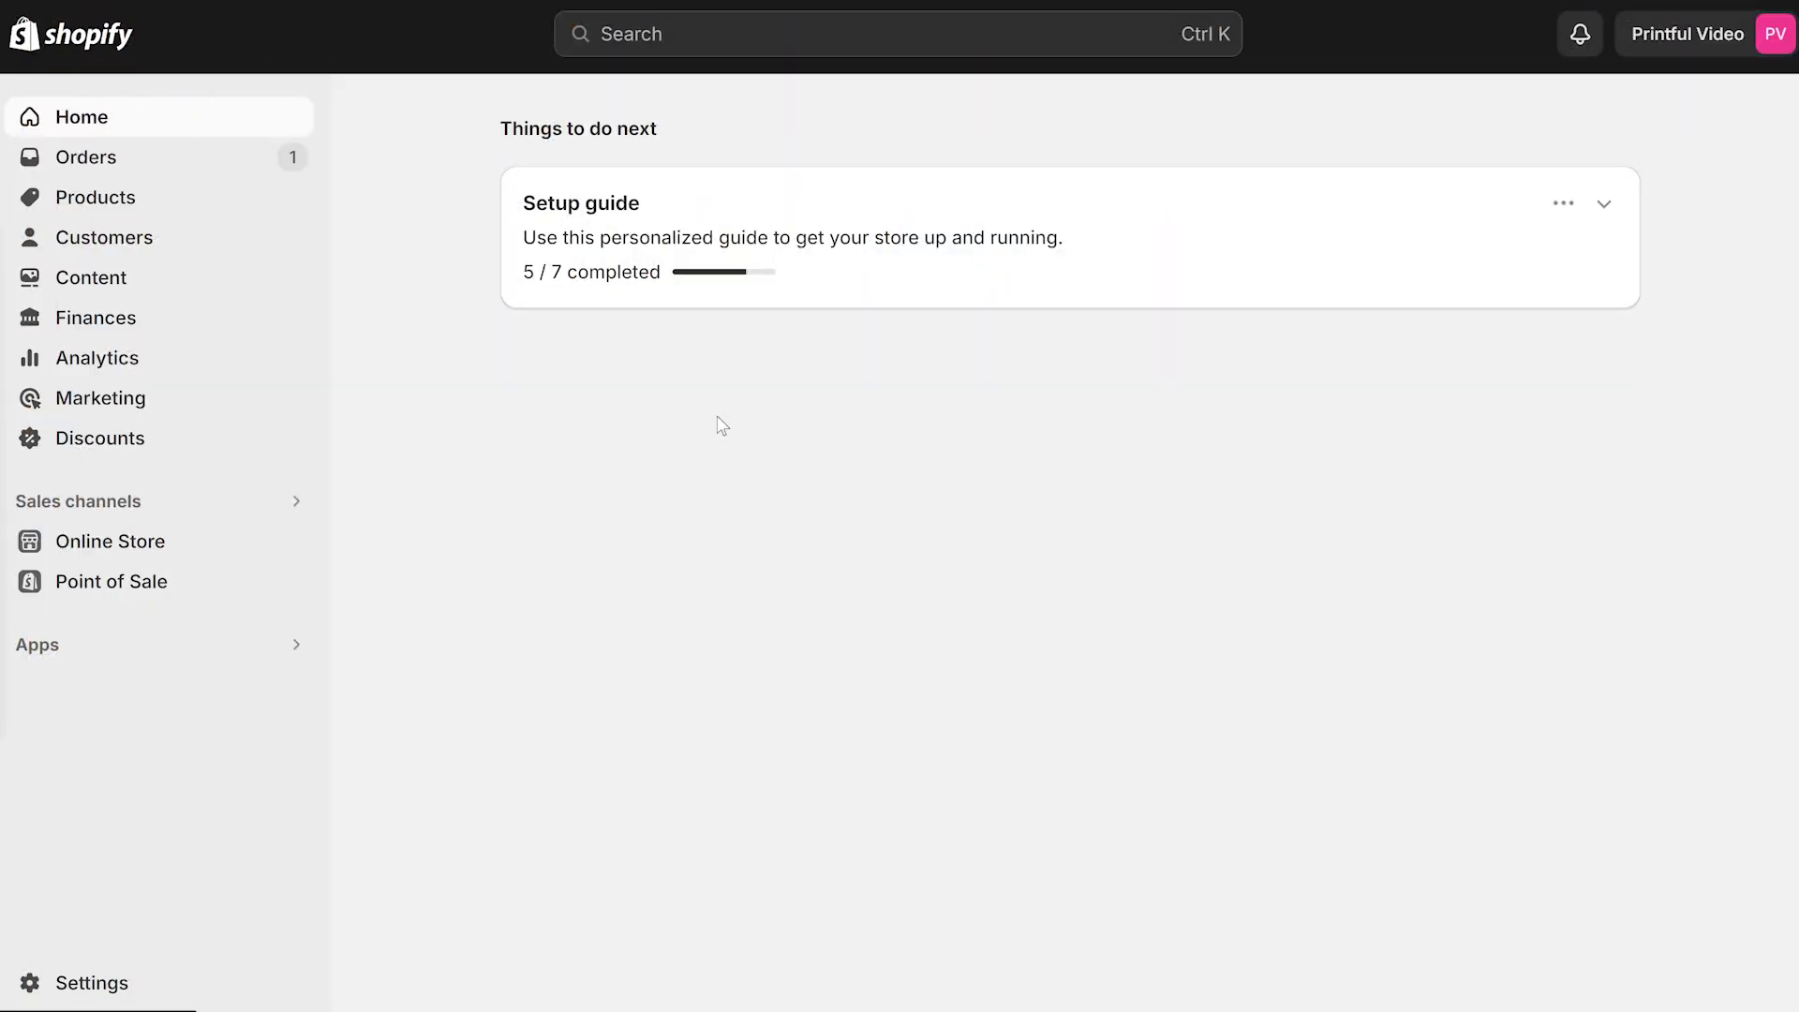
Step: Find Simple Bundles & Kits with a 'bundles' search, install it, and open its bundles page
{"action": "left_click", "coordinate": [38, 644]}
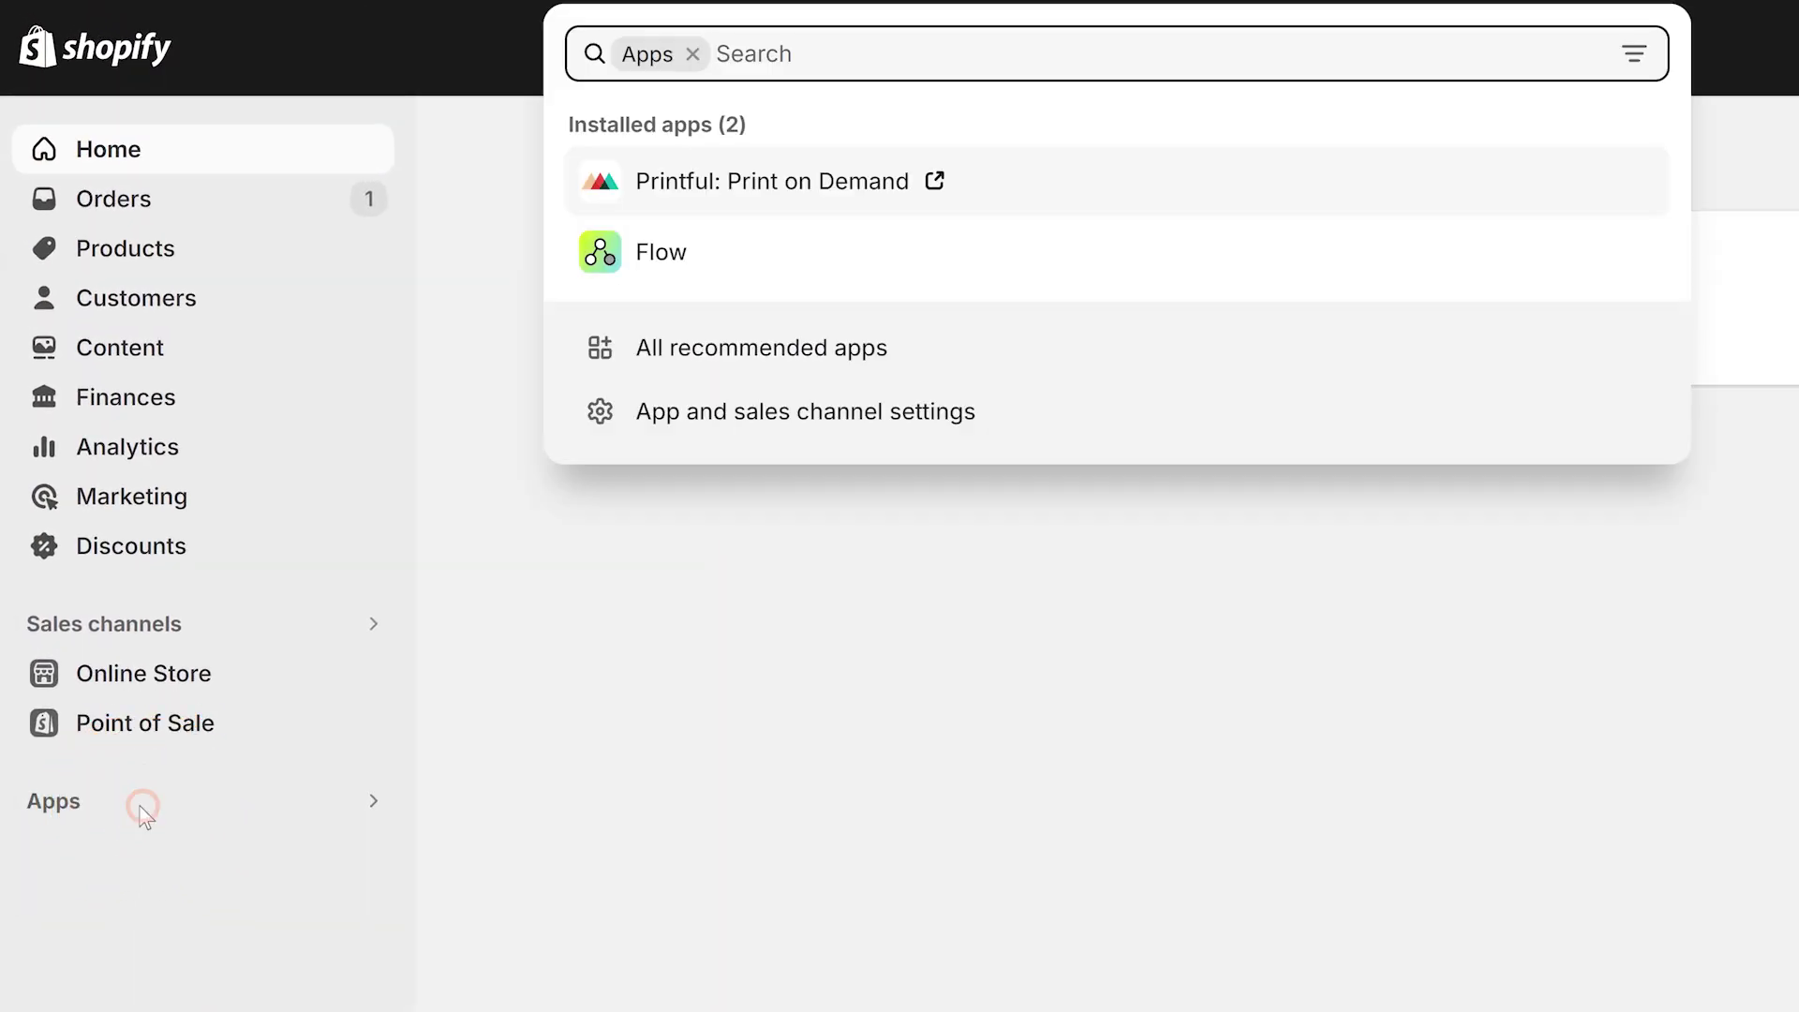
{"action": "type", "text": "bundles"}
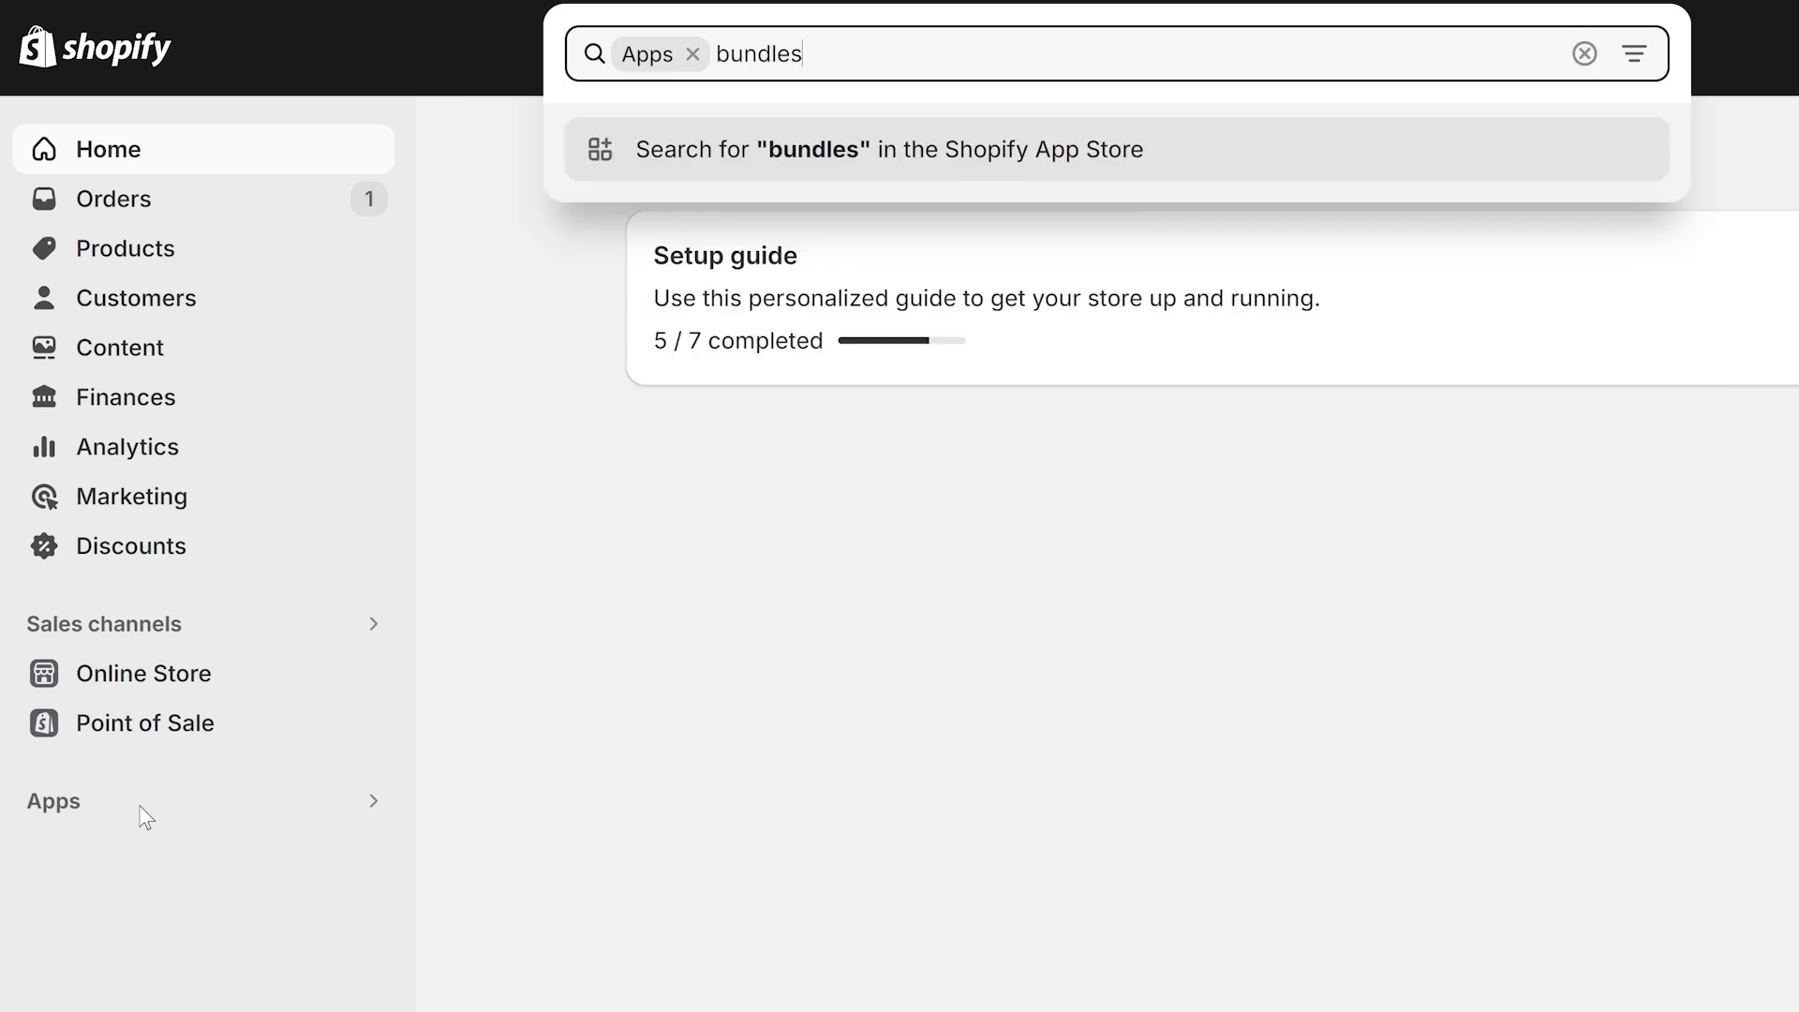
{"action": "key", "text": "Return"}
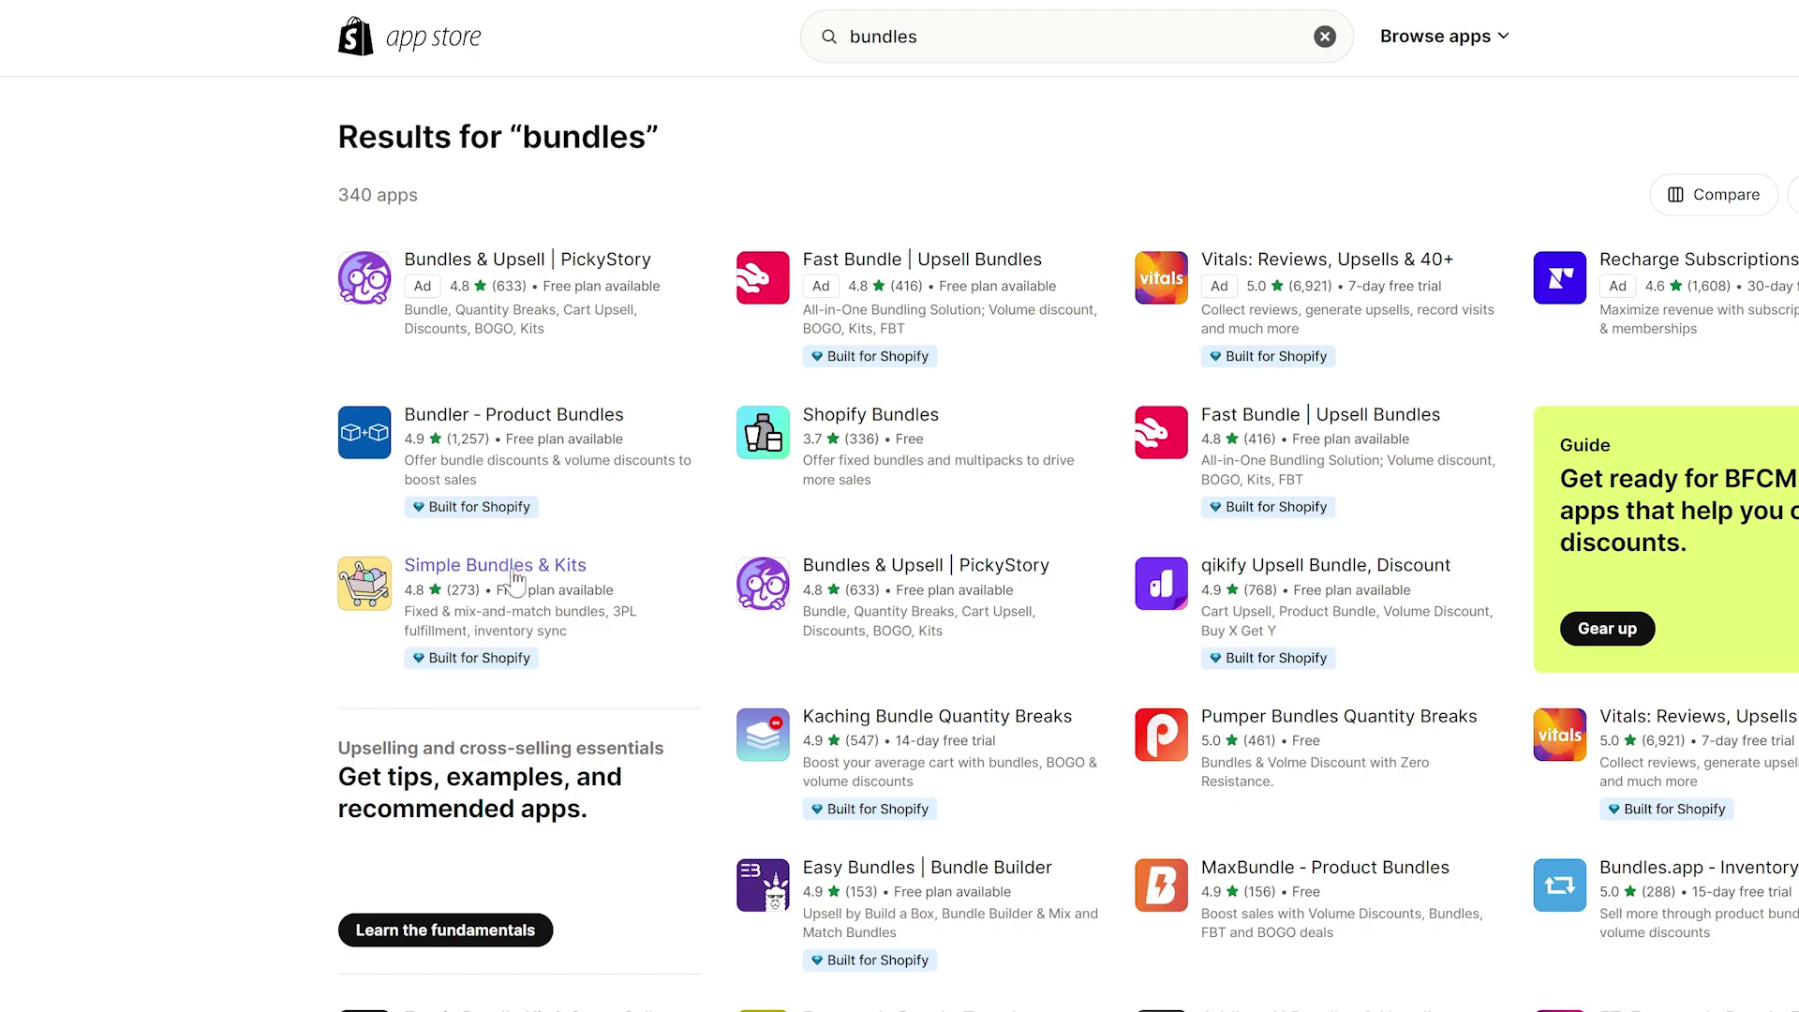
{"action": "left_click", "coordinate": [495, 564]}
{"action": "left_click", "coordinate": [640, 429]}
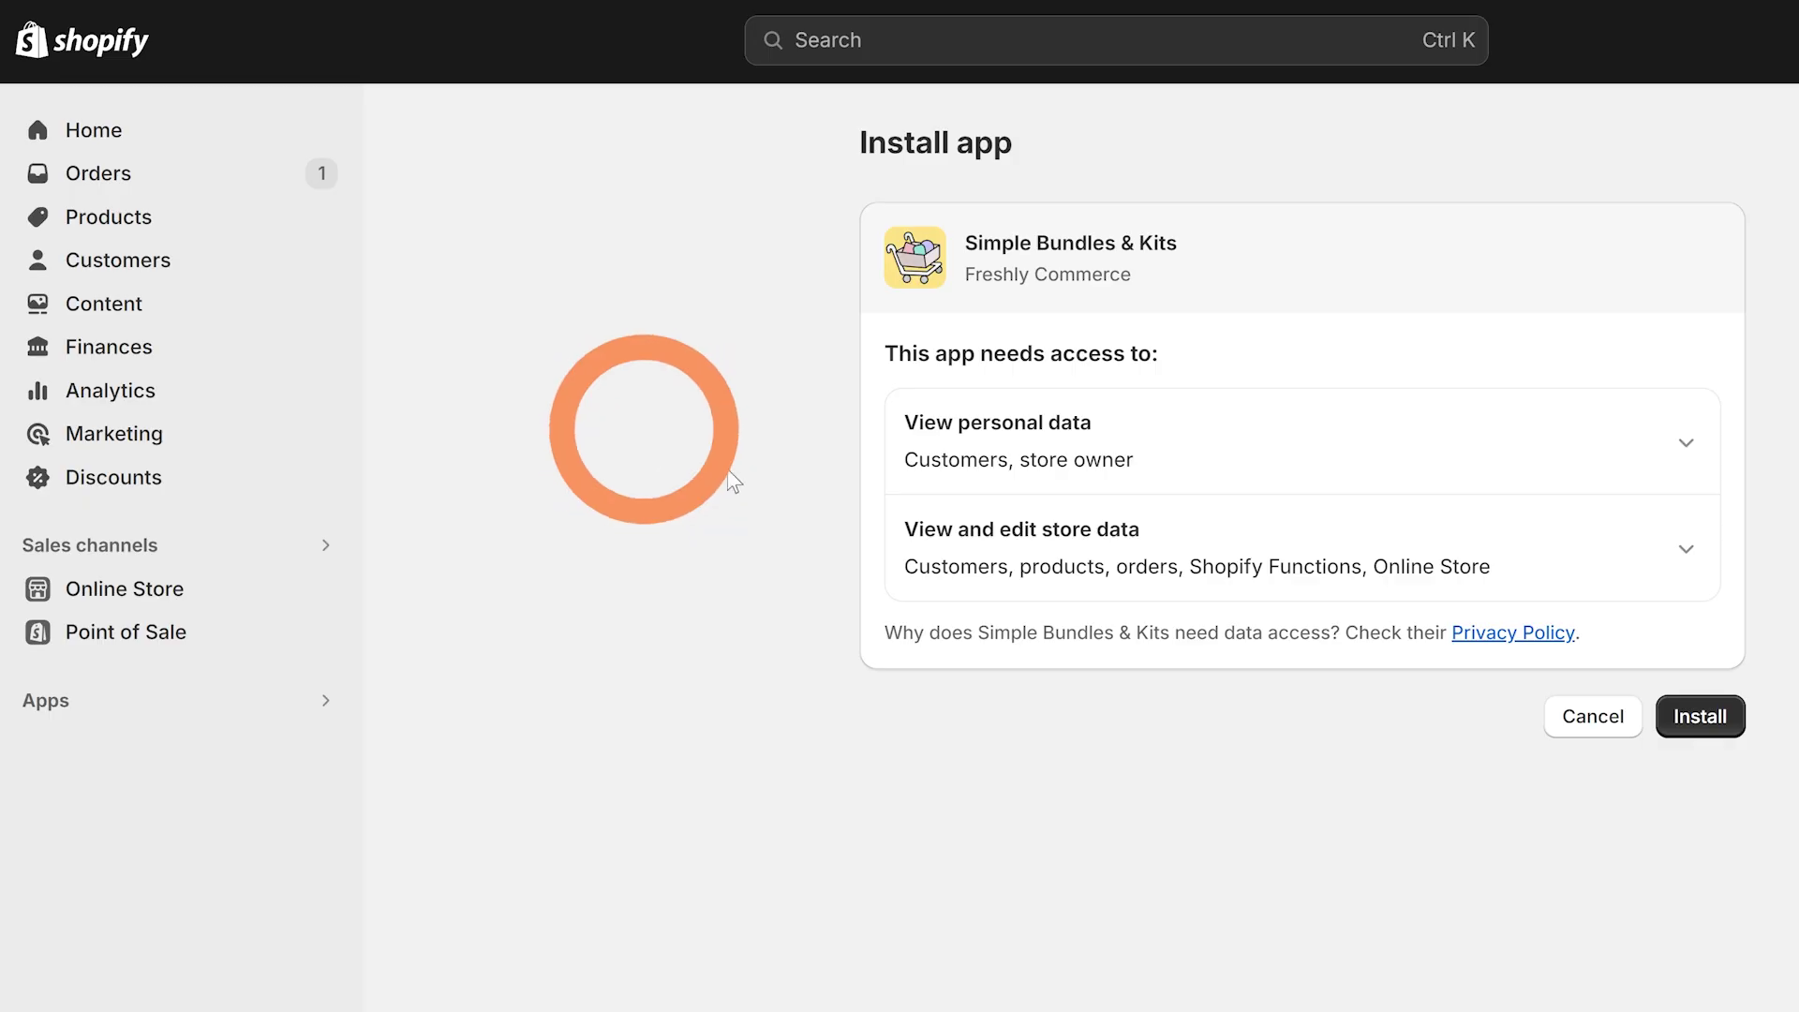
{"action": "left_click", "coordinate": [1701, 716]}
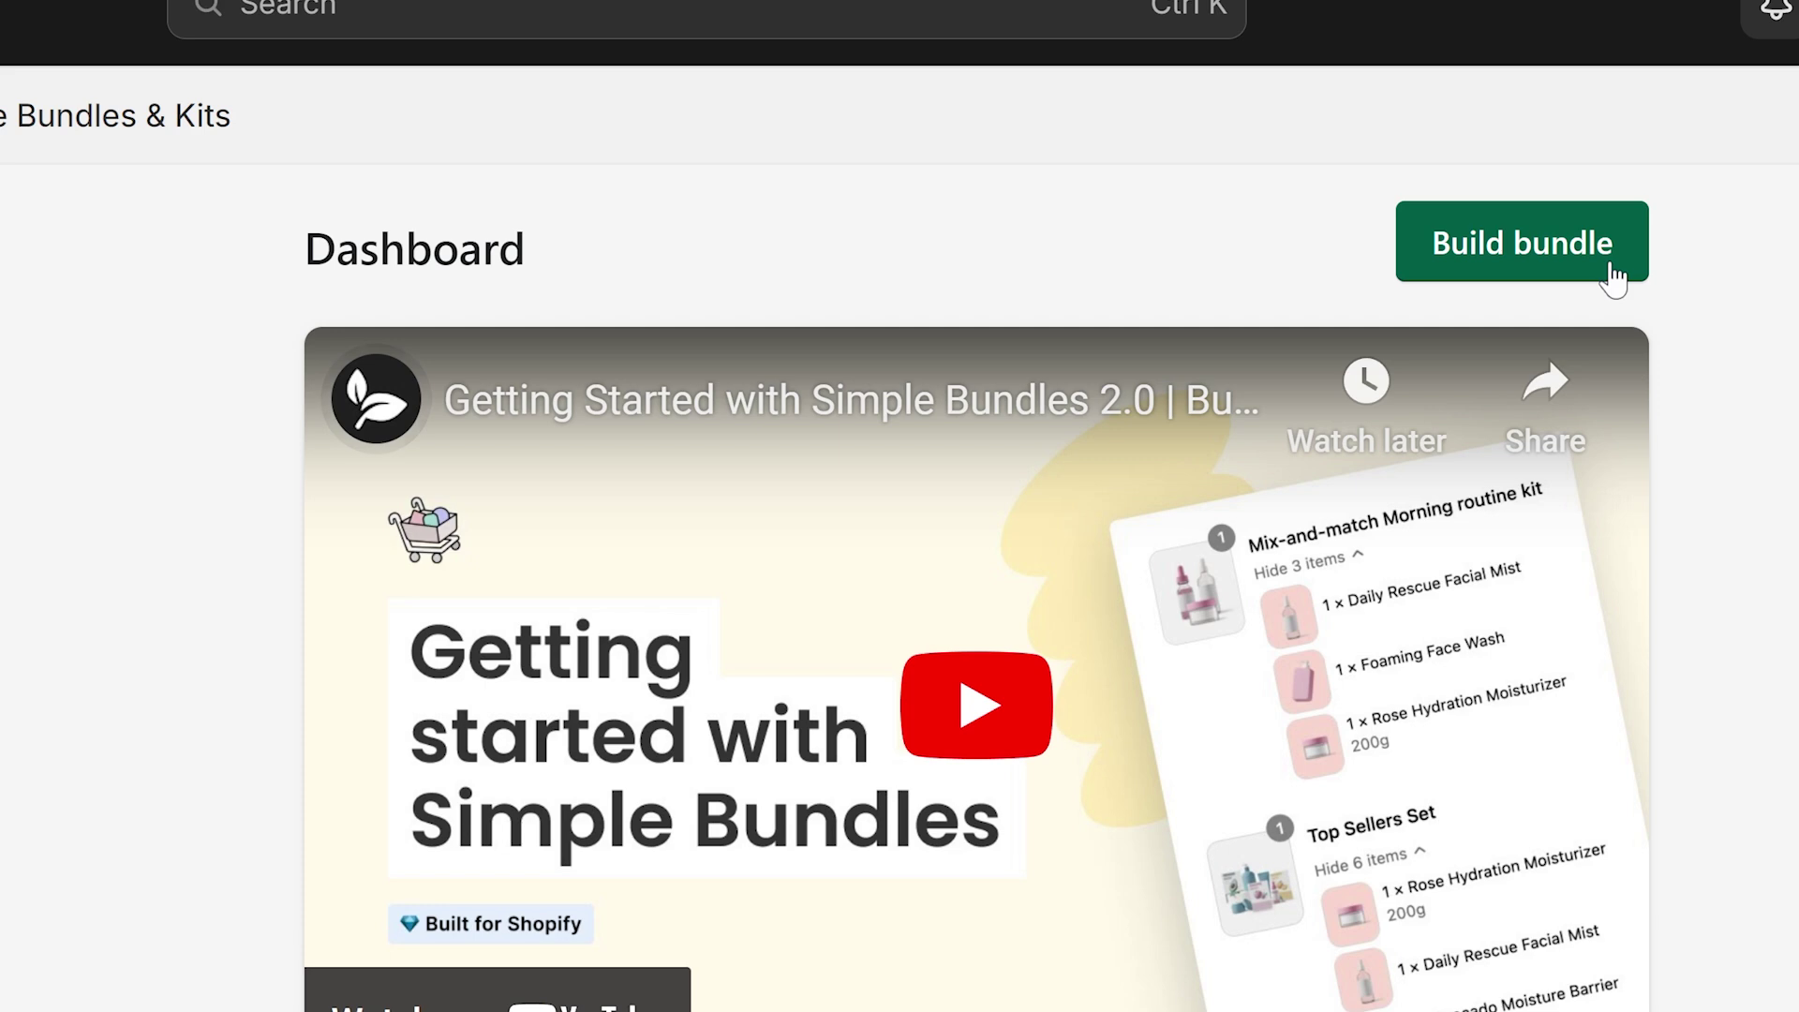
{"action": "left_click", "coordinate": [1613, 268]}
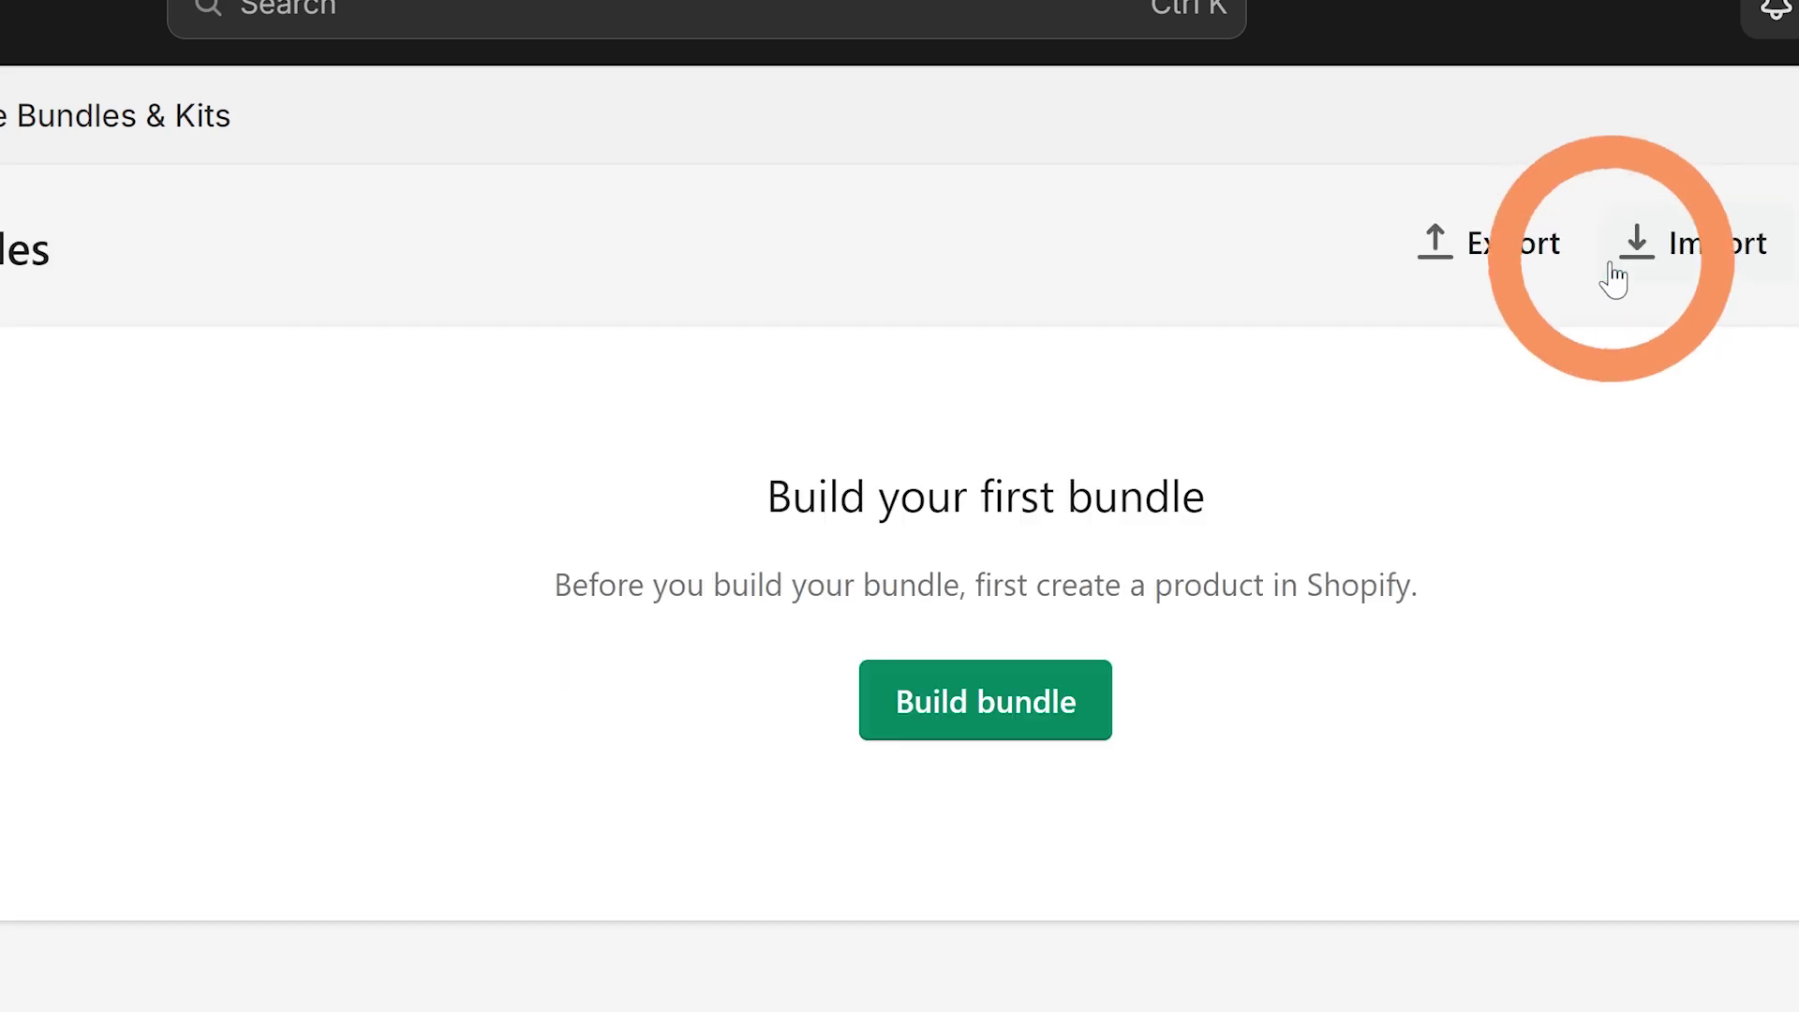
Step: Begin a new Simple Bundle that uses a newly created bundle product
{"action": "left_click", "coordinate": [967, 732]}
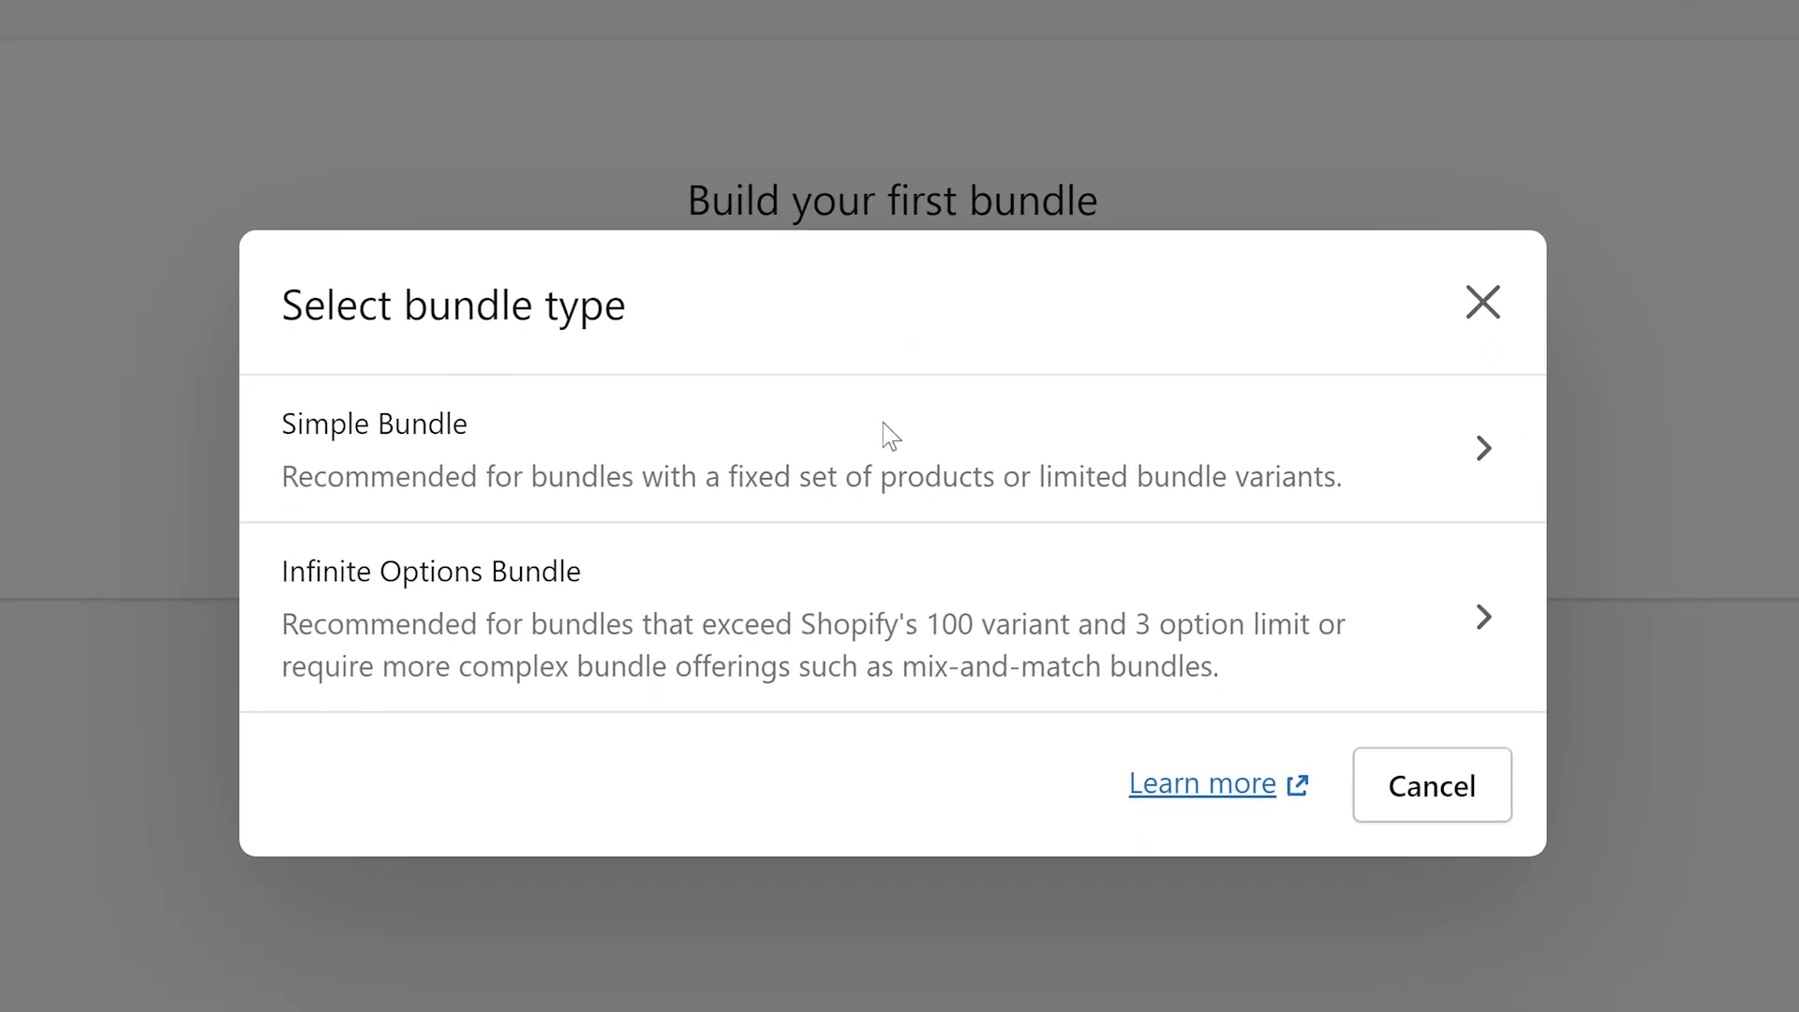
{"action": "left_click", "coordinate": [888, 433]}
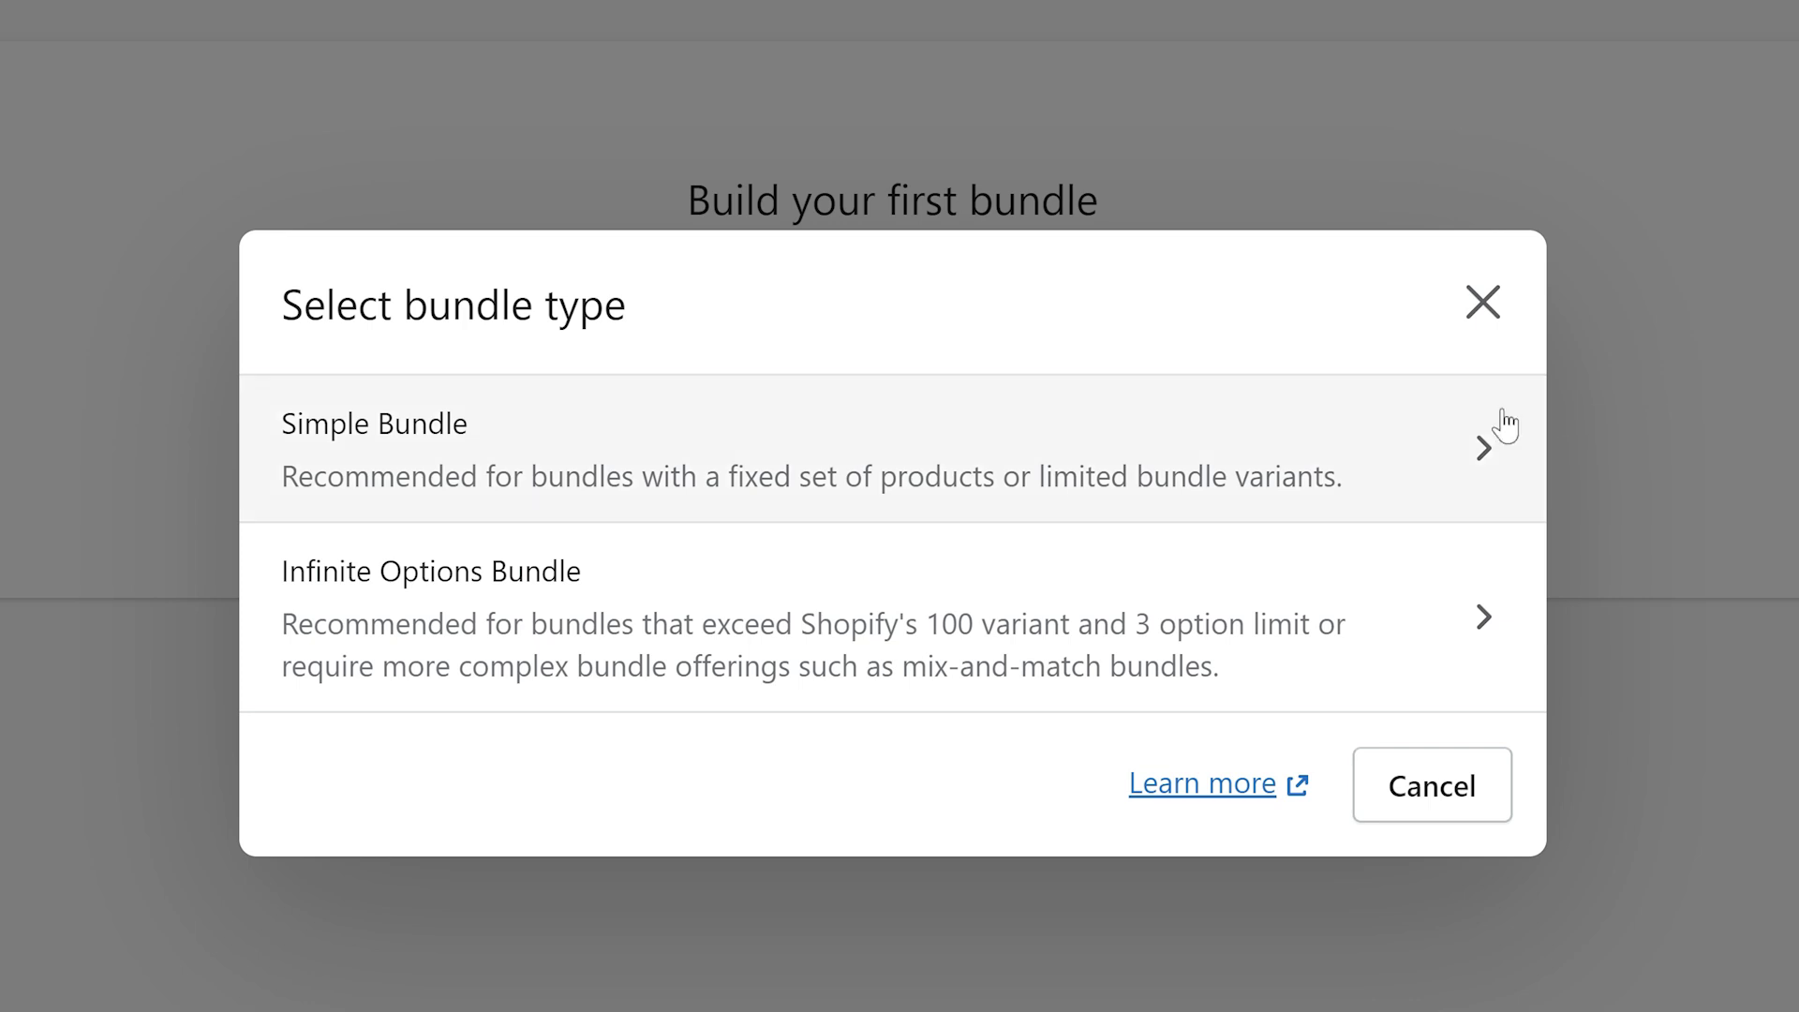
{"action": "left_click", "coordinate": [918, 439]}
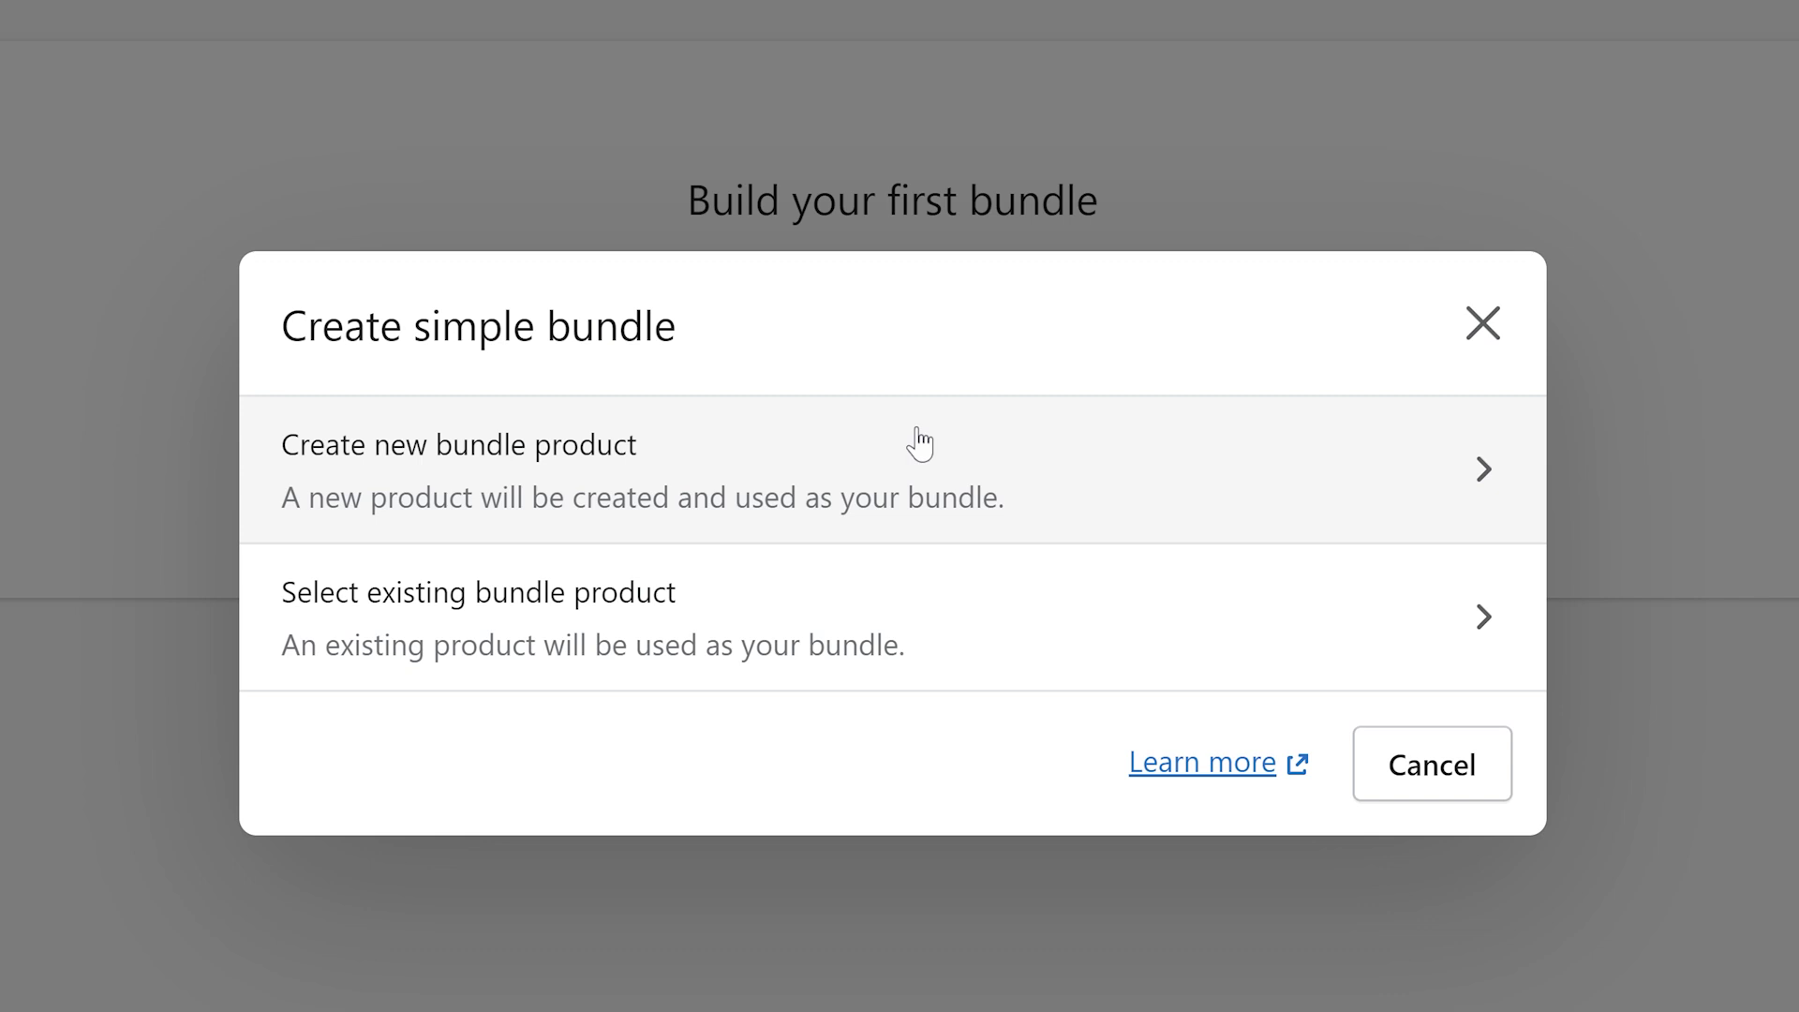
{"action": "left_click", "coordinate": [781, 469]}
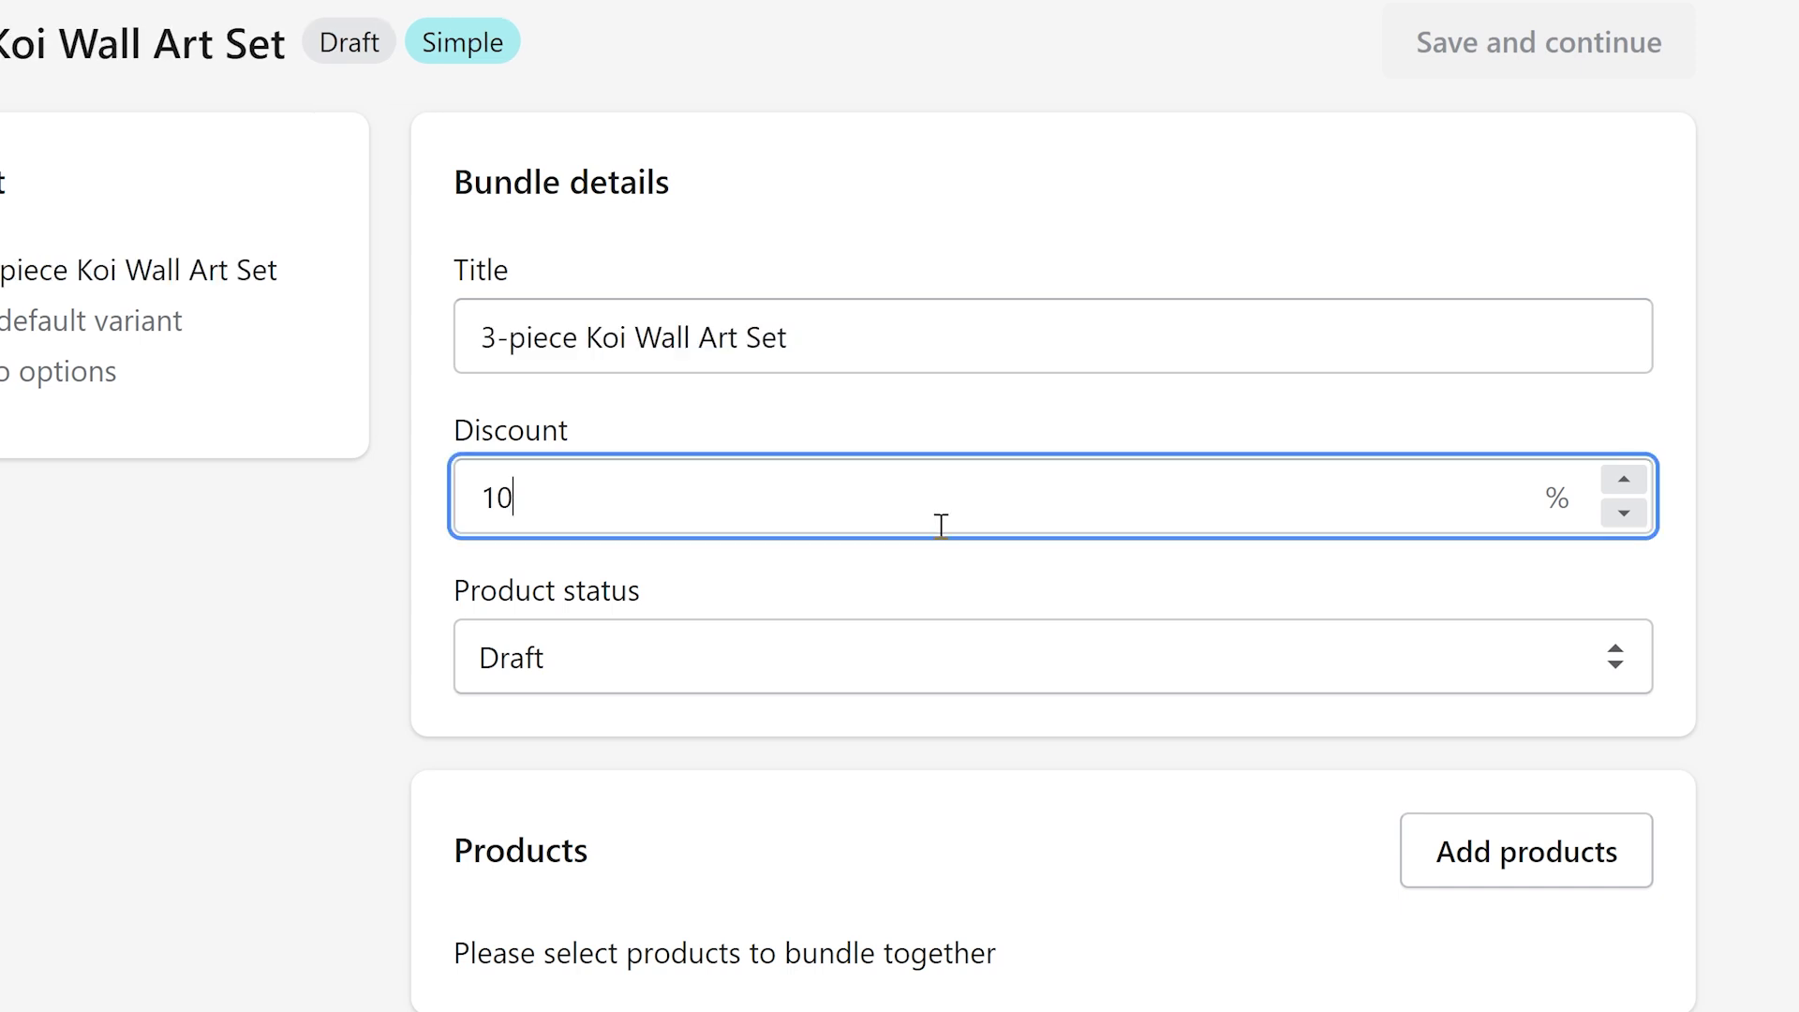
Step: Set the bundle status to Active and add Koi I, II and III Canvas as items
{"action": "left_click", "coordinate": [872, 665]}
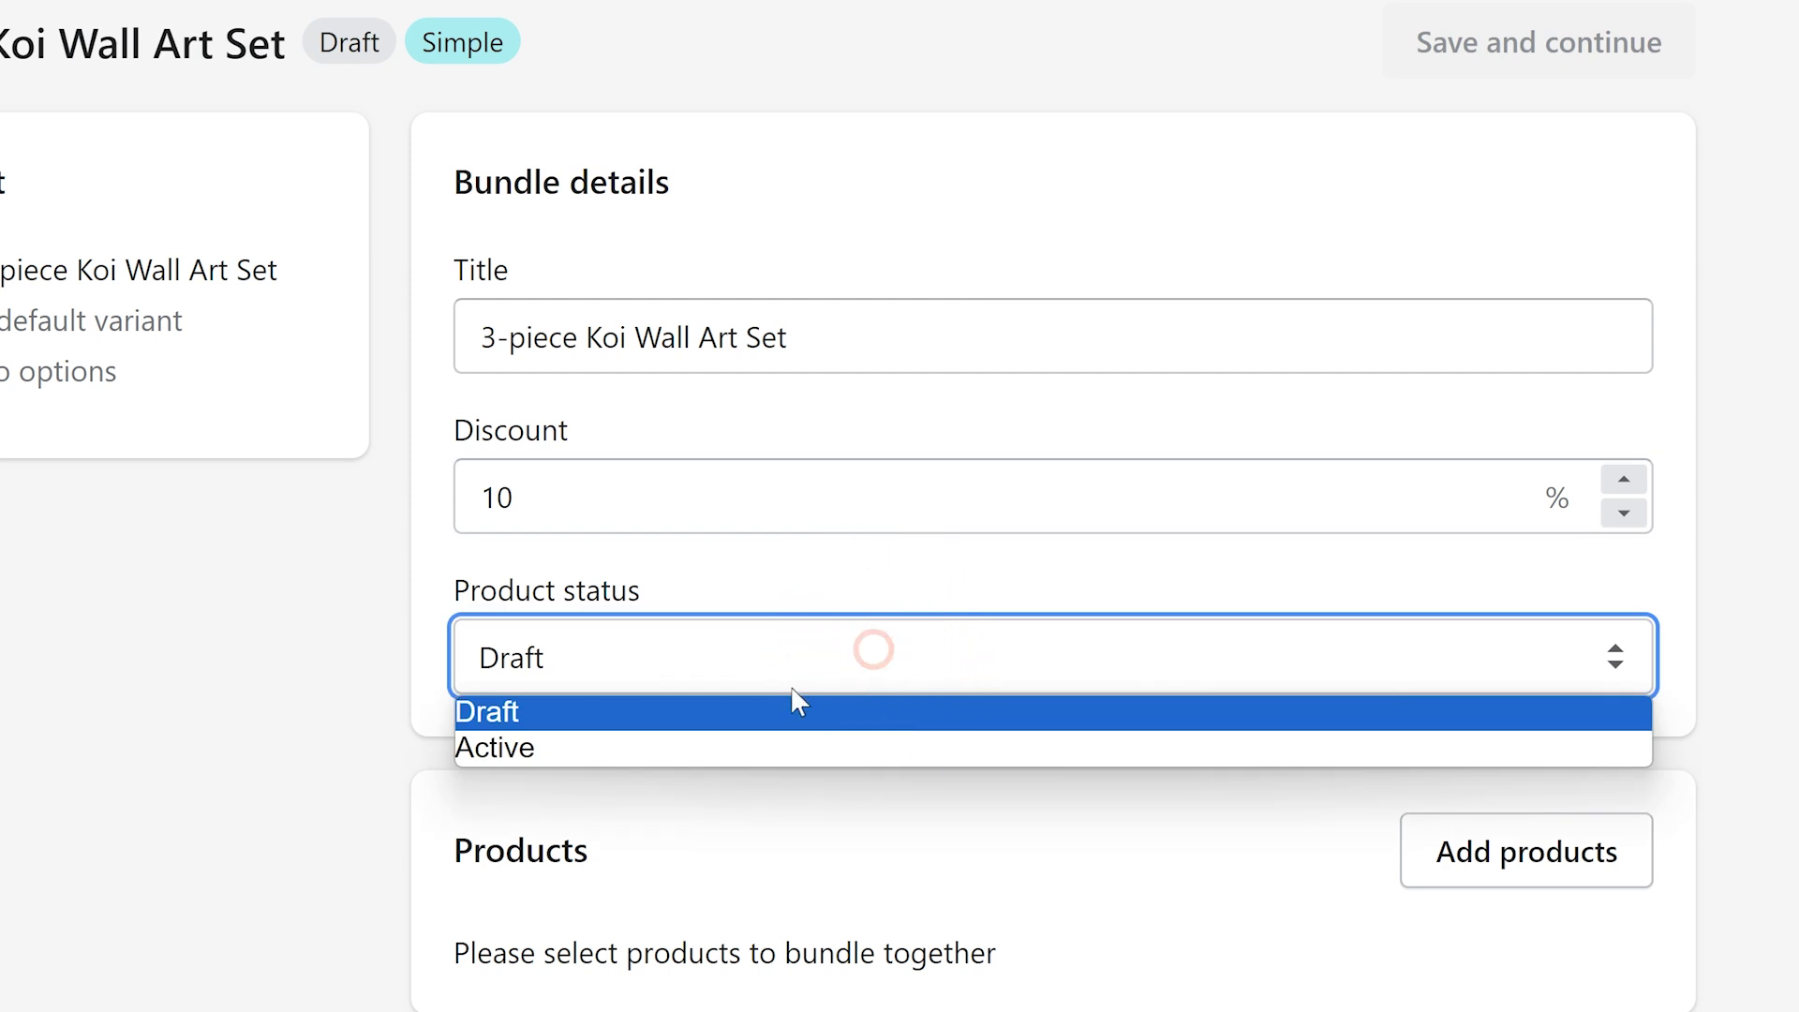
{"action": "left_click", "coordinate": [719, 746]}
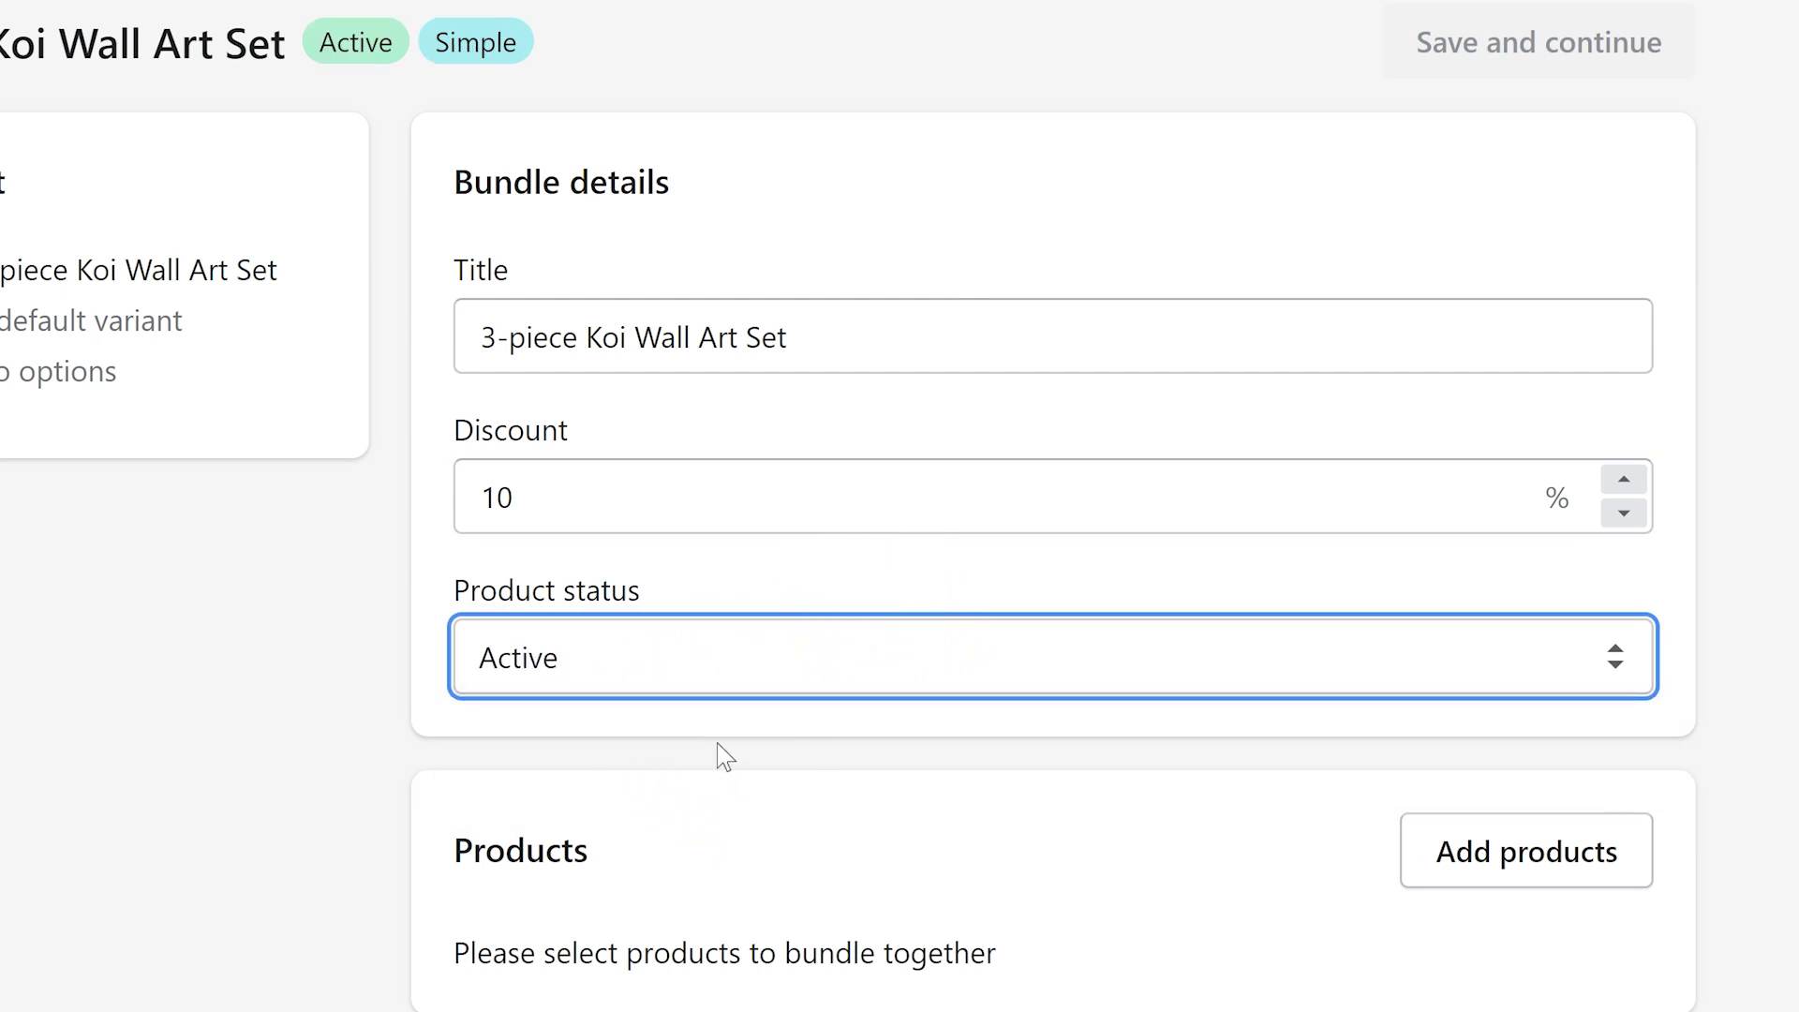
{"action": "scroll", "coordinate": [850, 791], "scroll_direction": "down", "scroll_amount": 2}
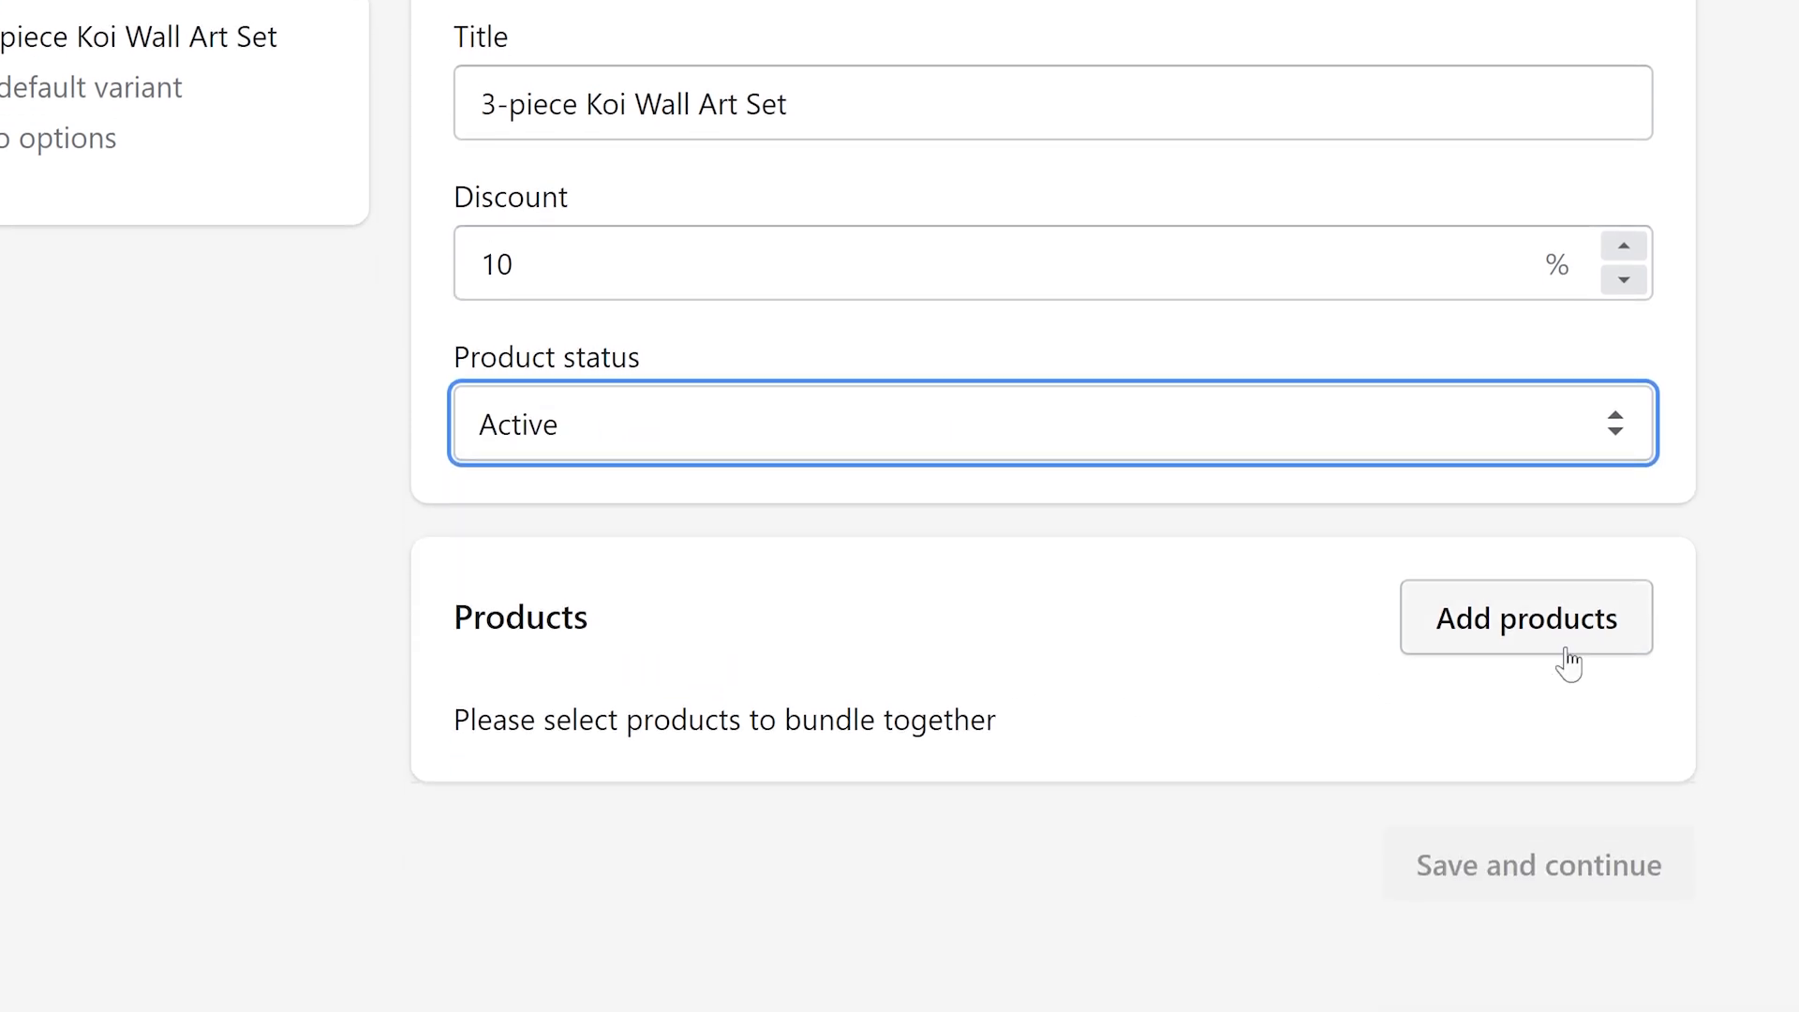
{"action": "left_click", "coordinate": [1567, 618]}
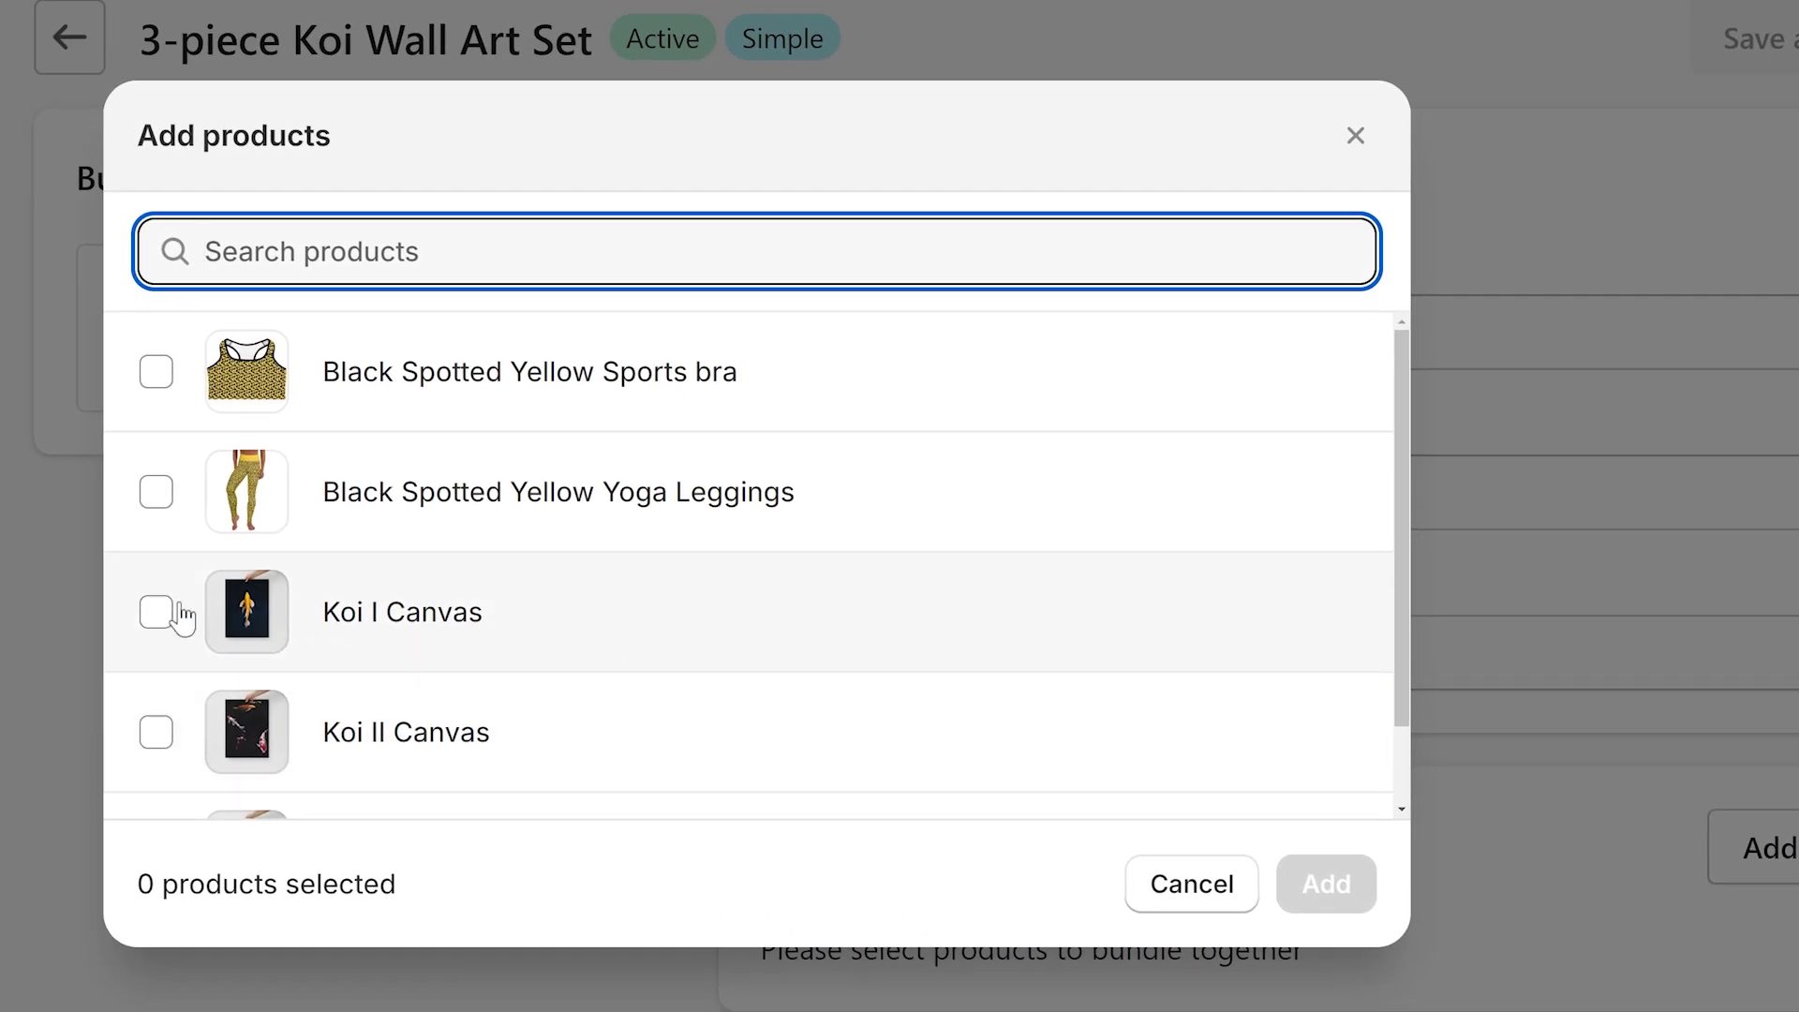
{"action": "left_click", "coordinate": [155, 613]}
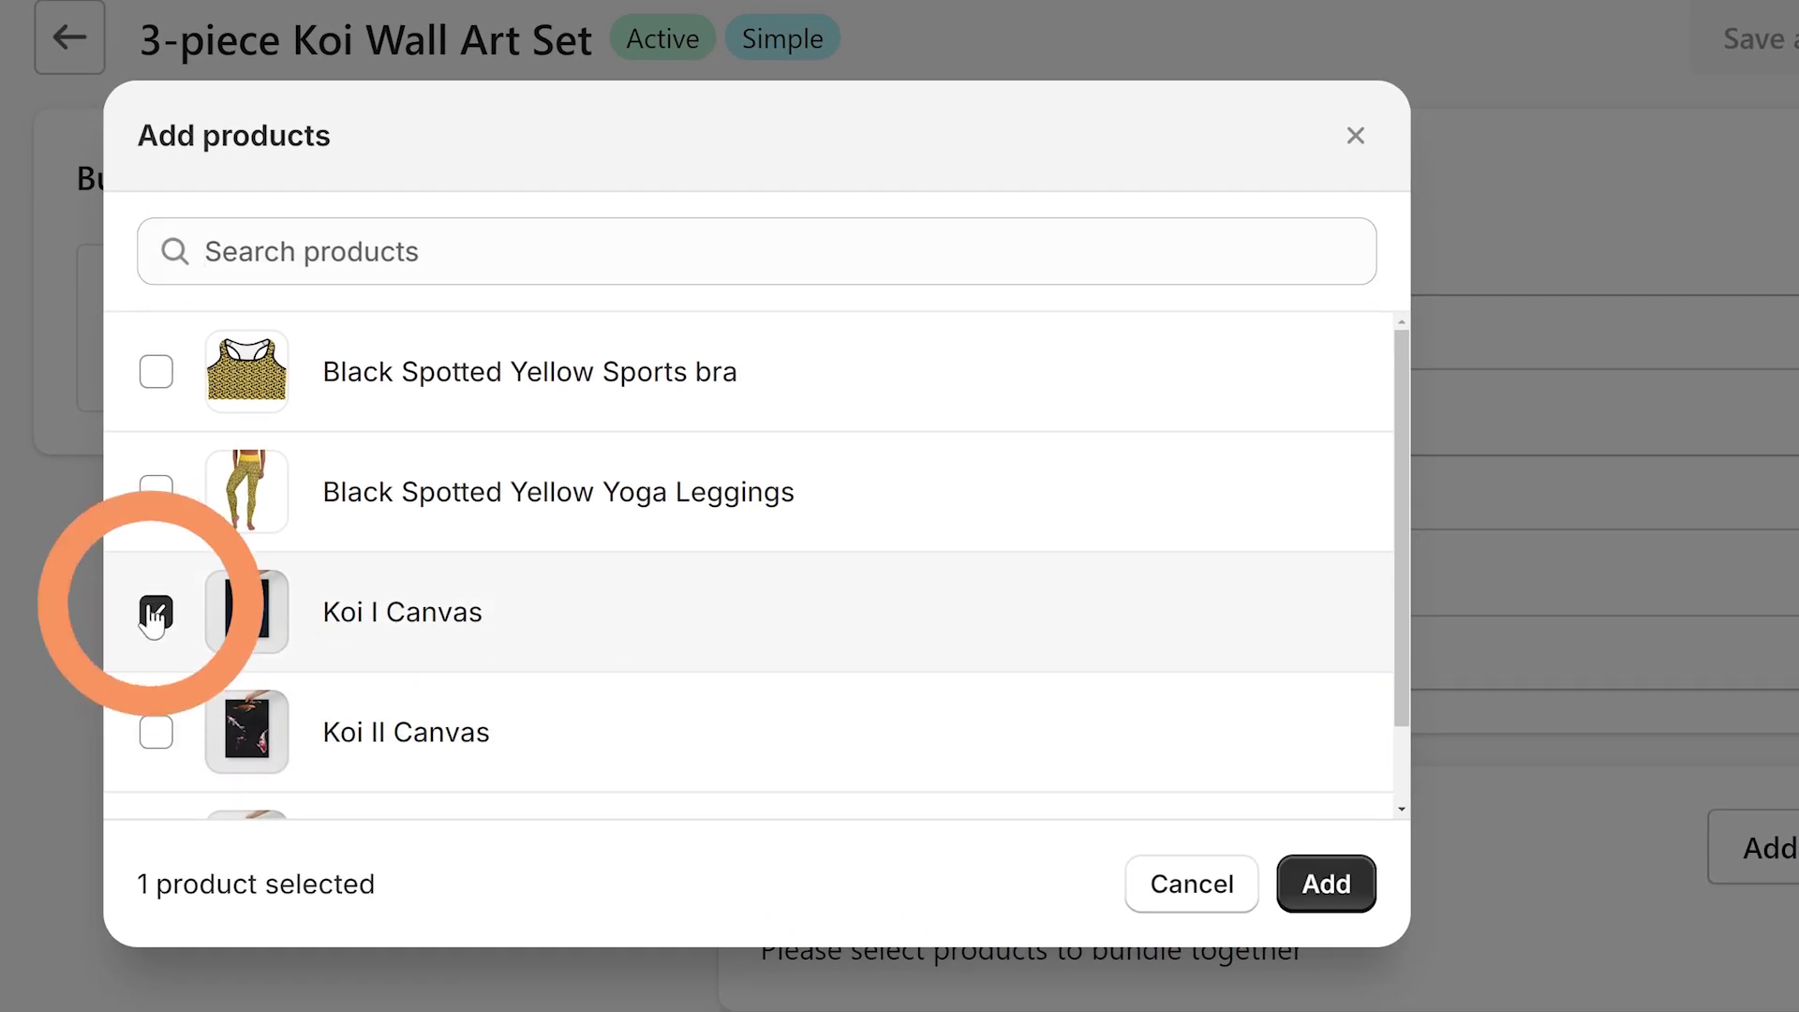
{"action": "left_click", "coordinate": [155, 732]}
{"action": "scroll", "coordinate": [154, 732], "scroll_direction": "down", "scroll_amount": 1}
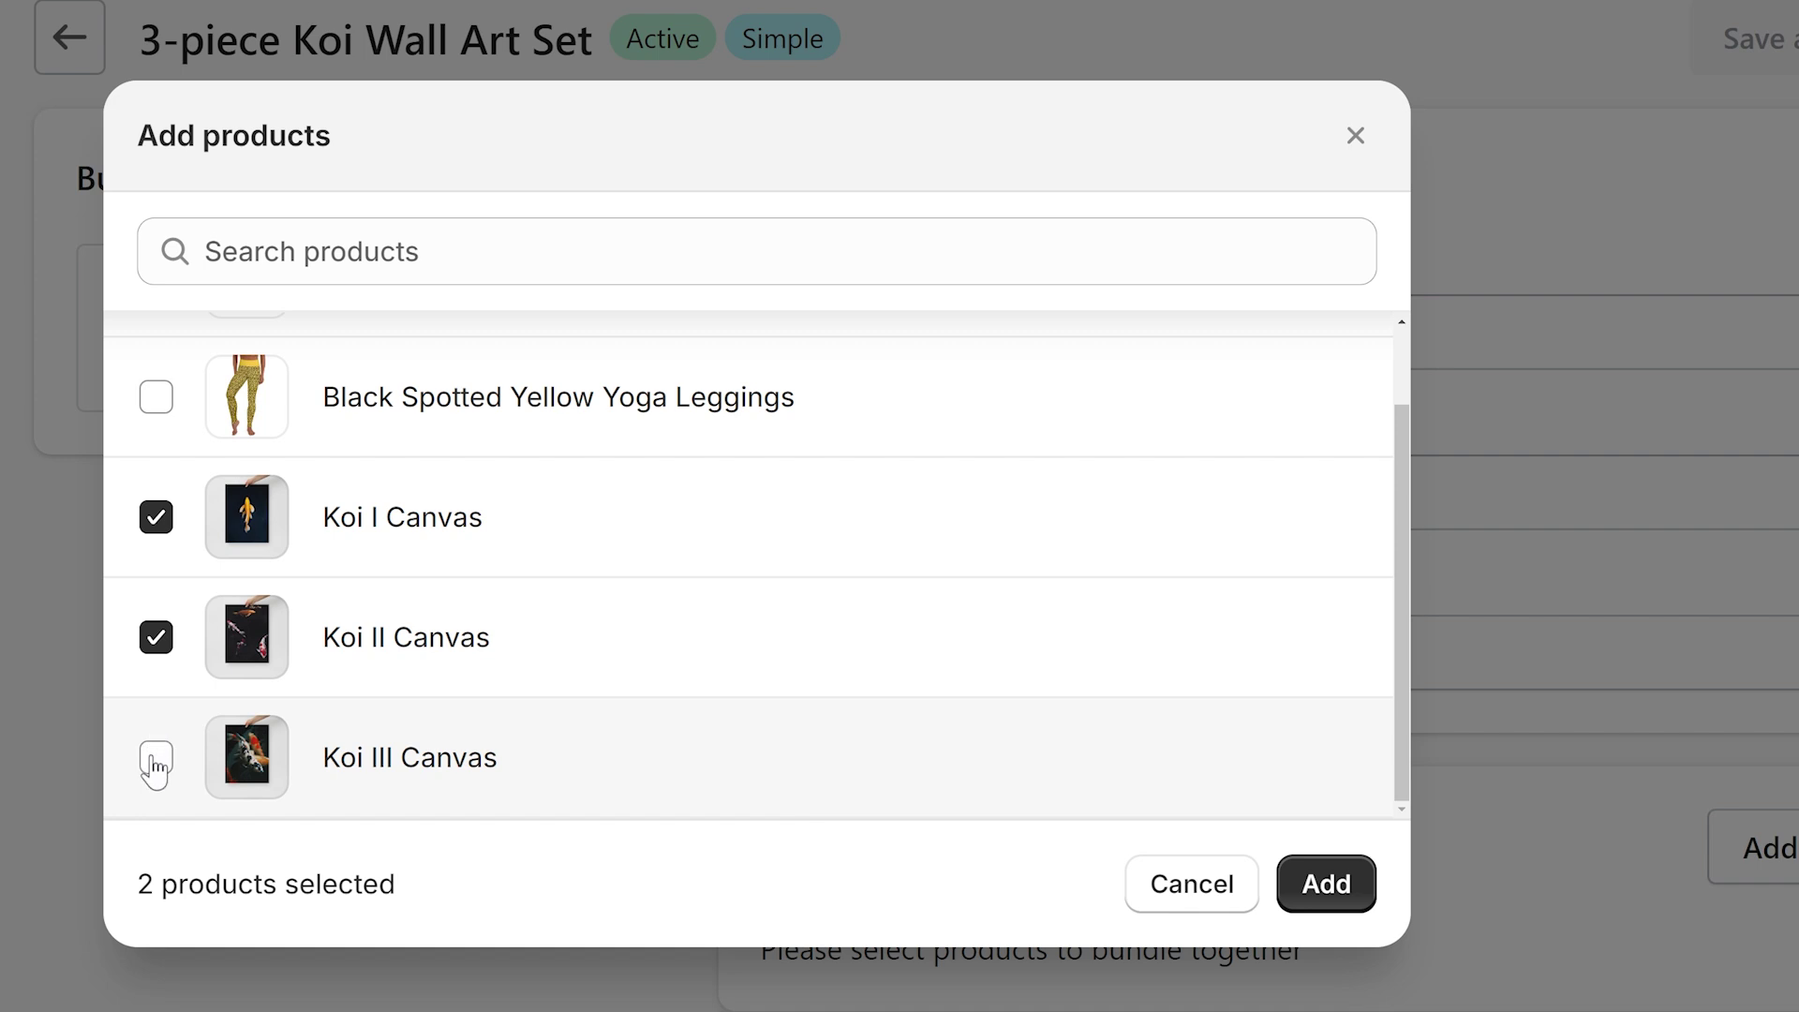
{"action": "left_click", "coordinate": [155, 757]}
{"action": "left_click", "coordinate": [1325, 884]}
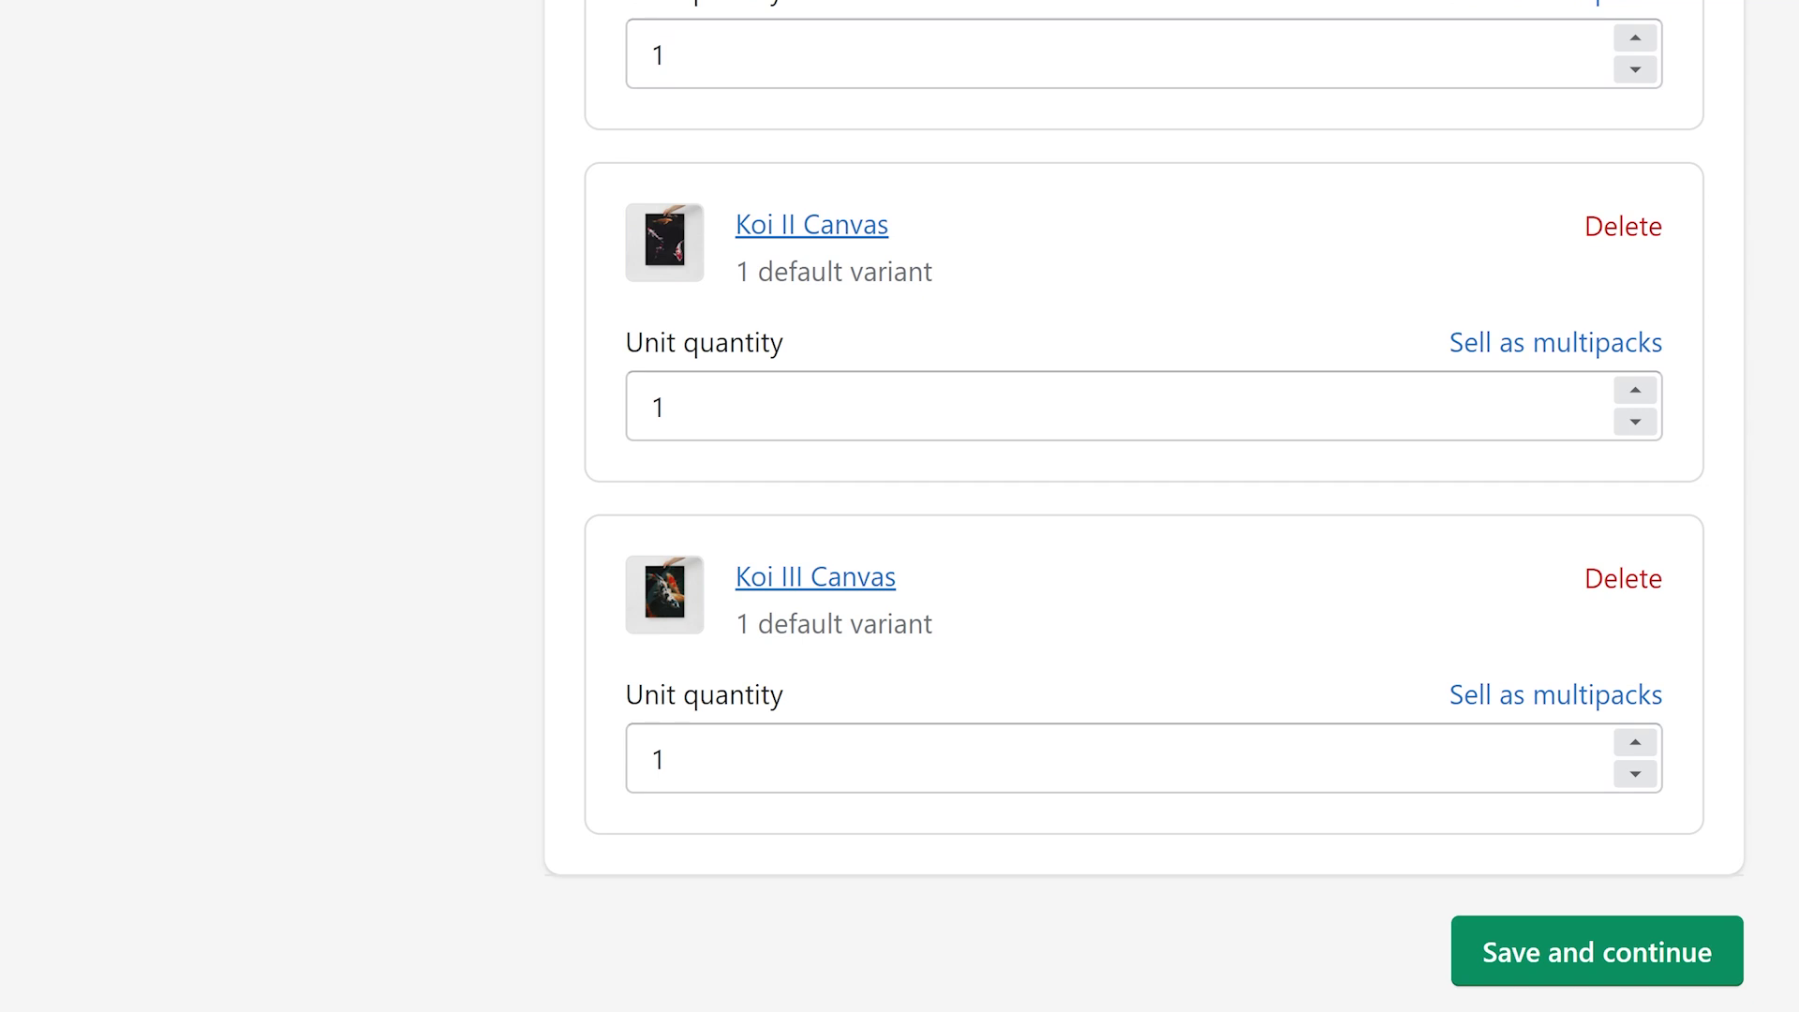
Step: Save the 3-piece Koi Wall Art Set bundle and go to the store's product list
{"action": "left_click", "coordinate": [1580, 956]}
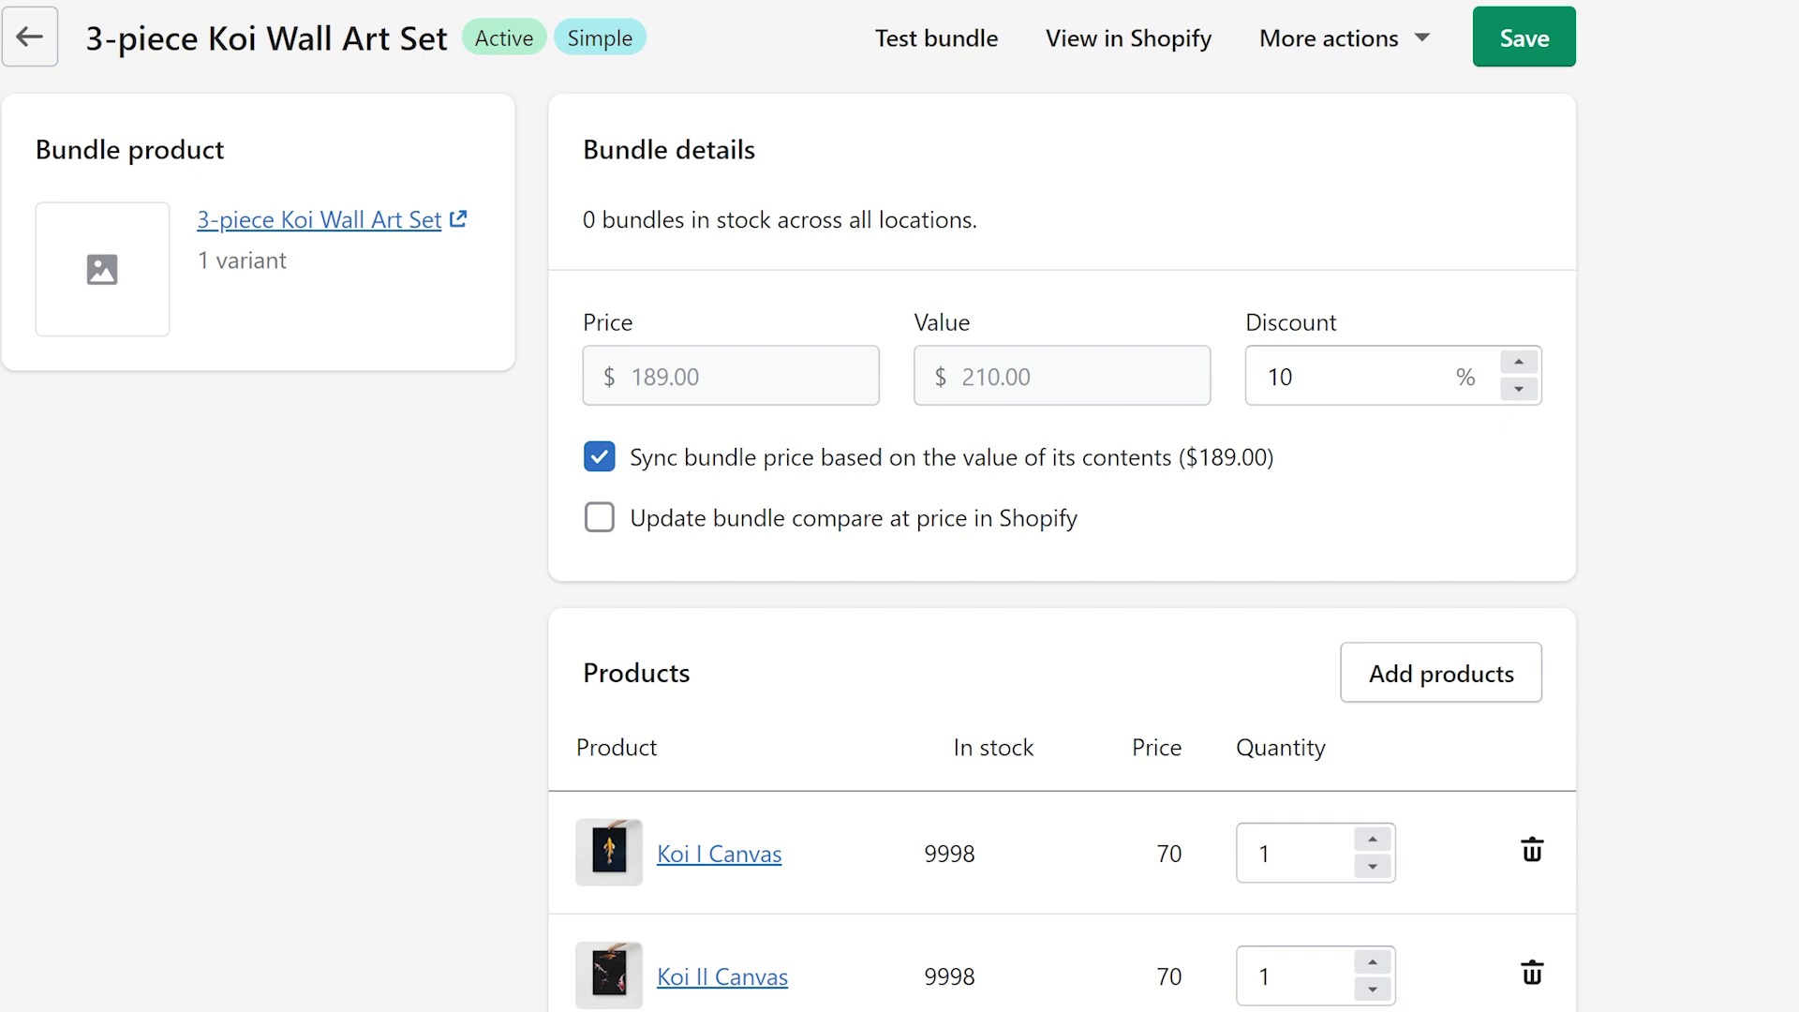
{"action": "scroll", "coordinate": [900, 562], "scroll_direction": "down", "scroll_amount": 5}
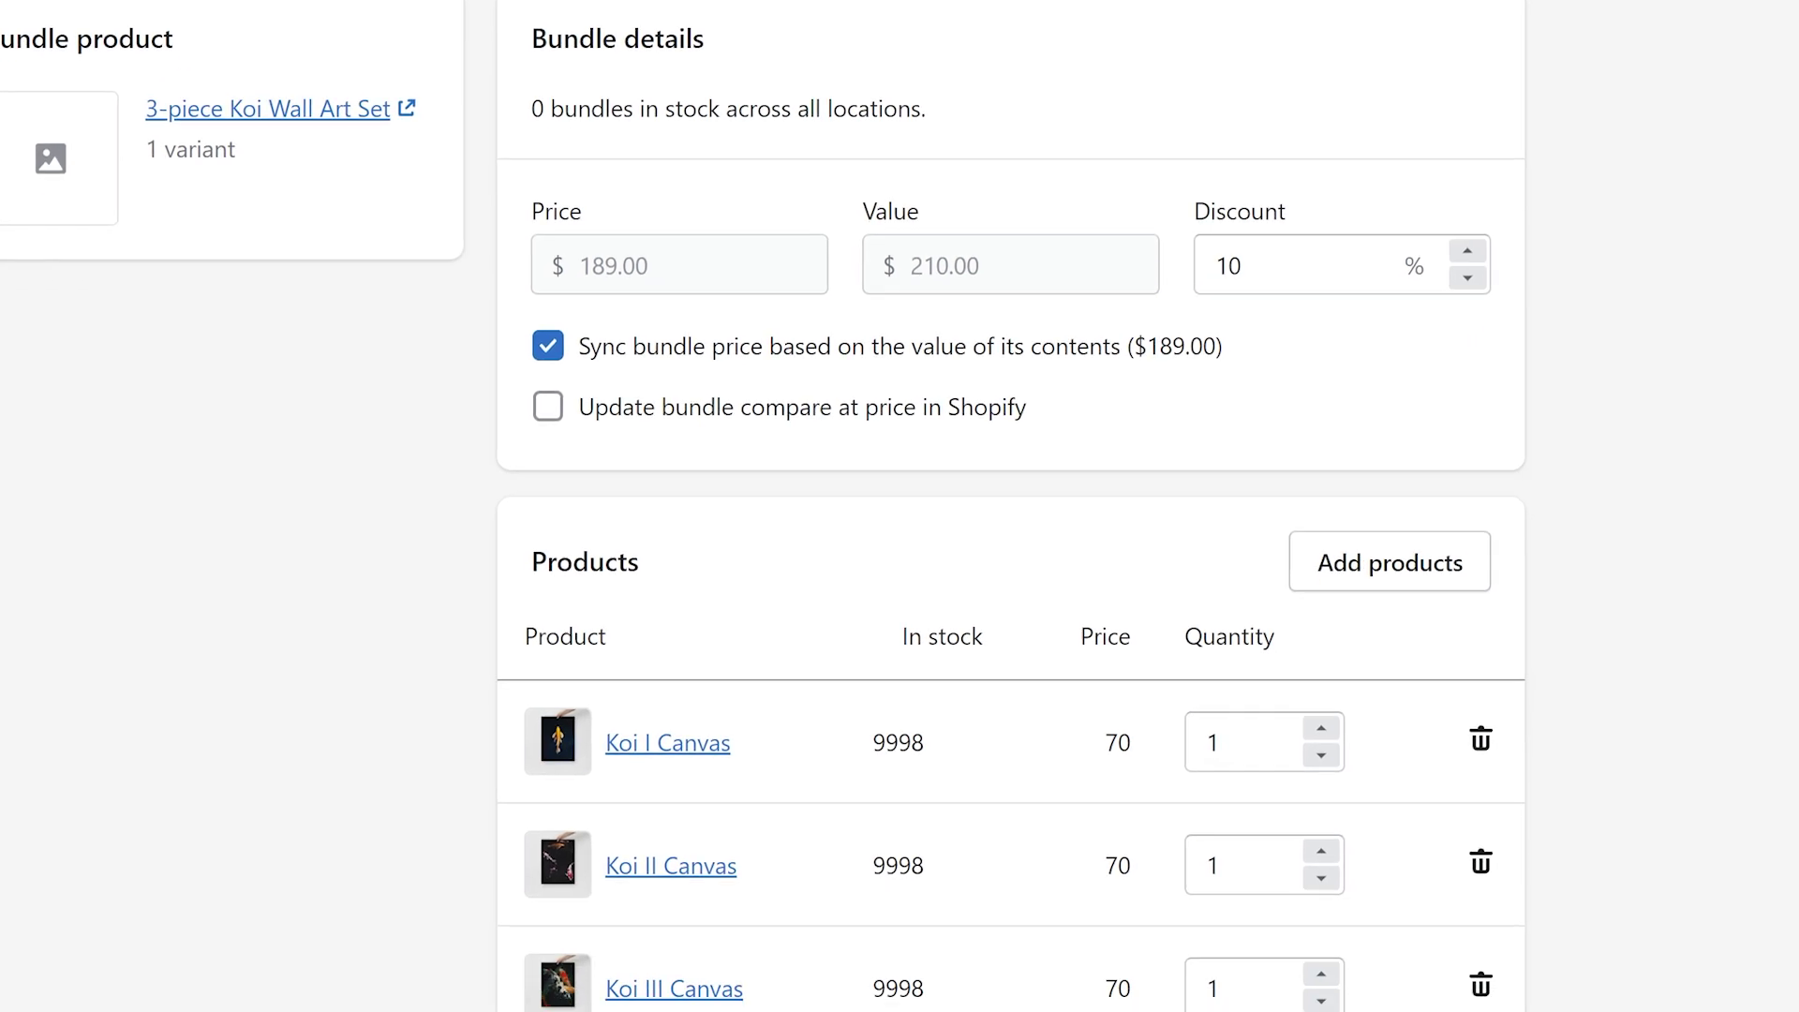
{"action": "left_click", "coordinate": [1342, 928]}
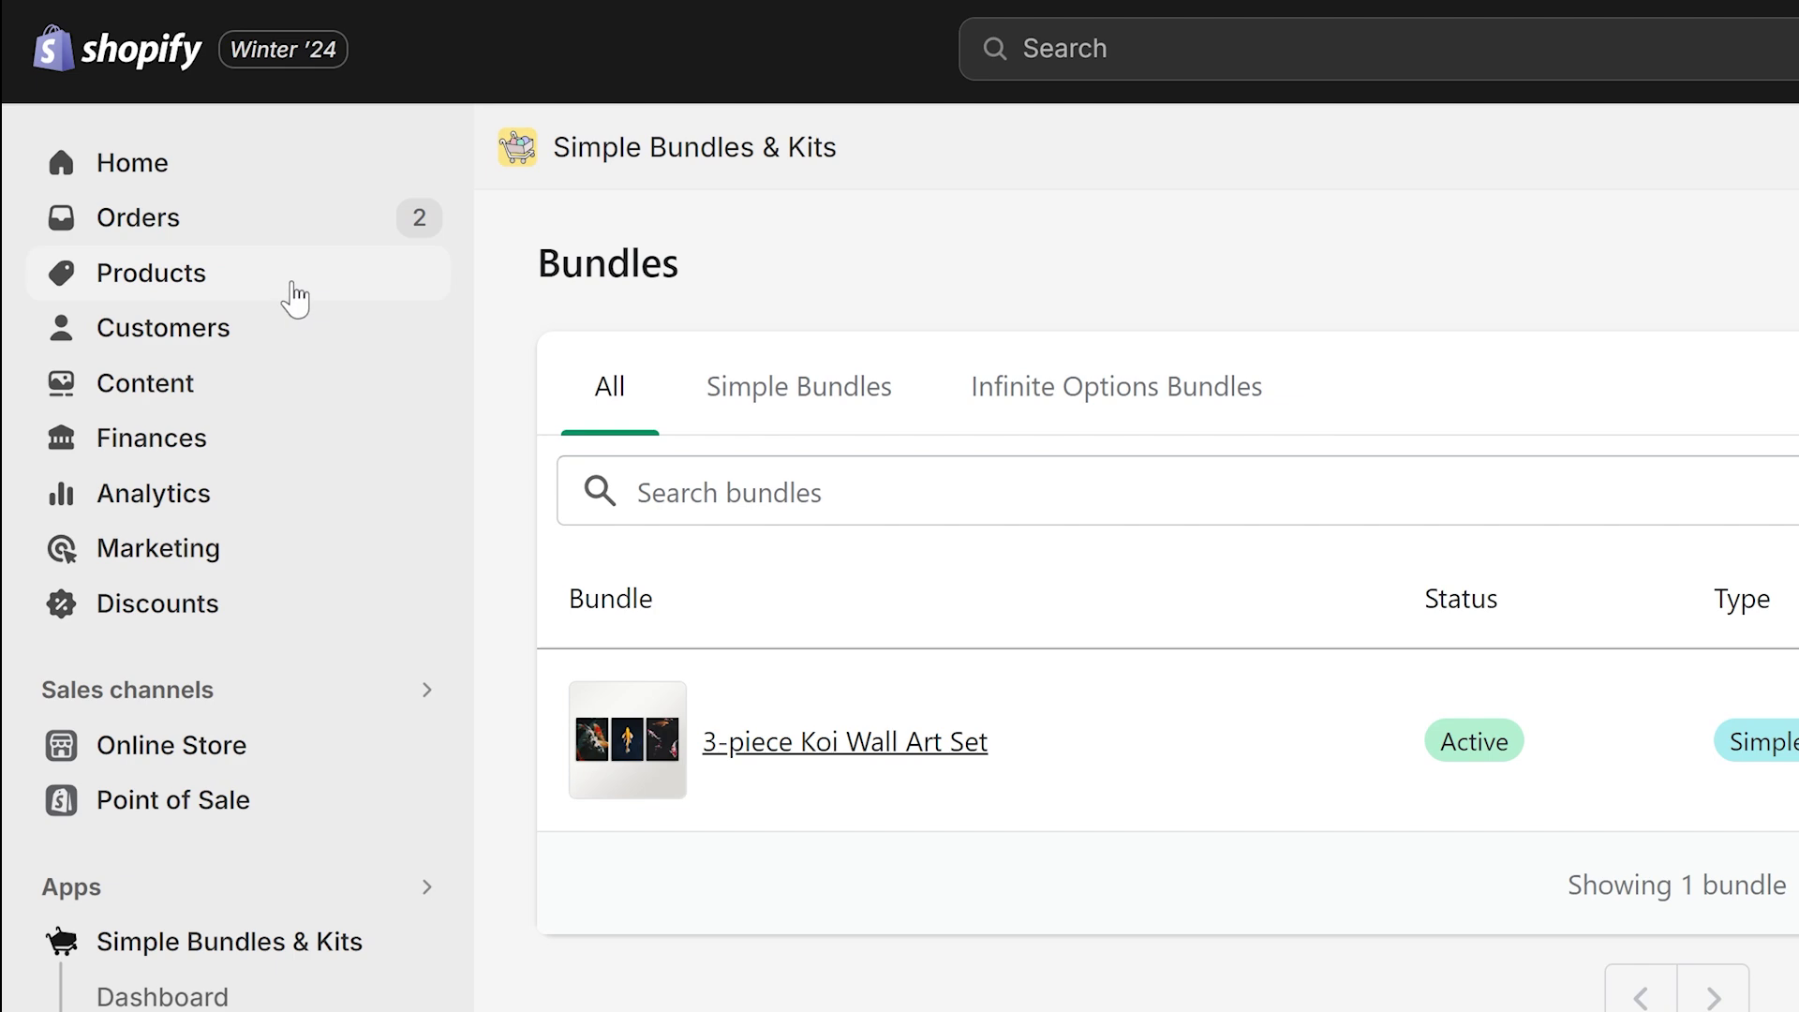
{"action": "left_click", "coordinate": [297, 297]}
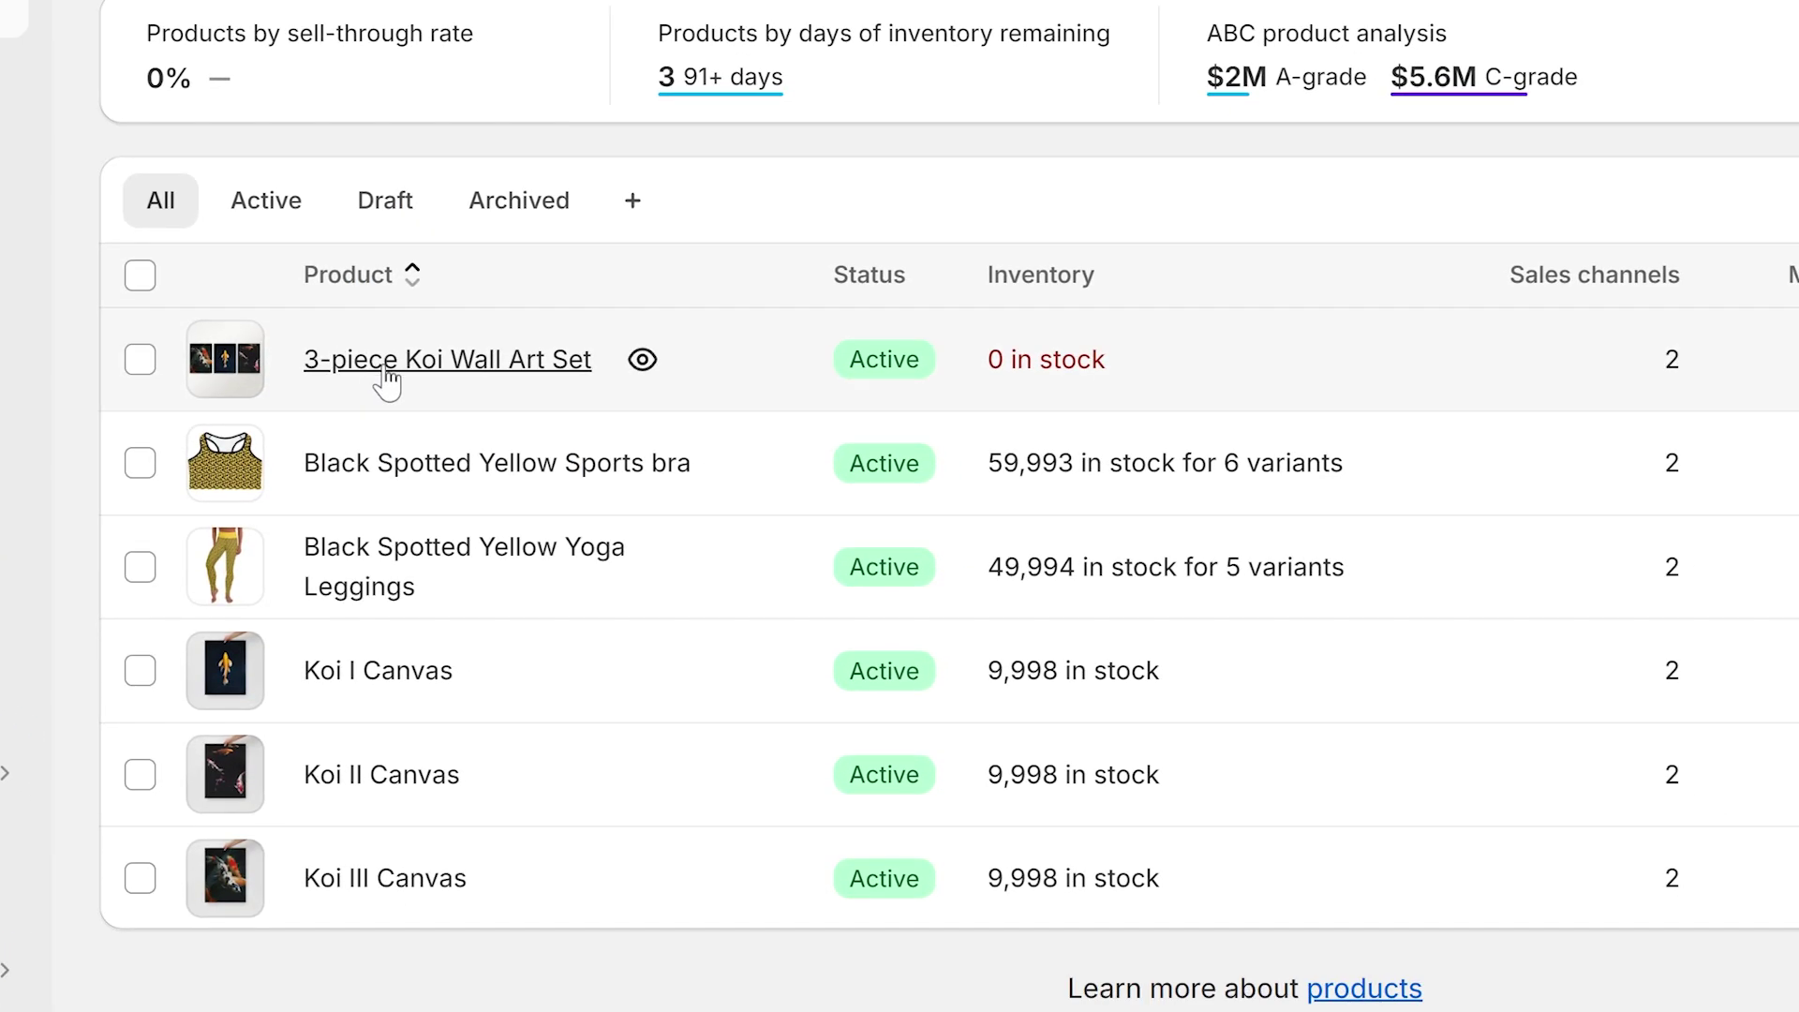
Step: Turn off quantity tracking on the 3-piece Koi Wall Art Set product
{"action": "left_click", "coordinate": [380, 378]}
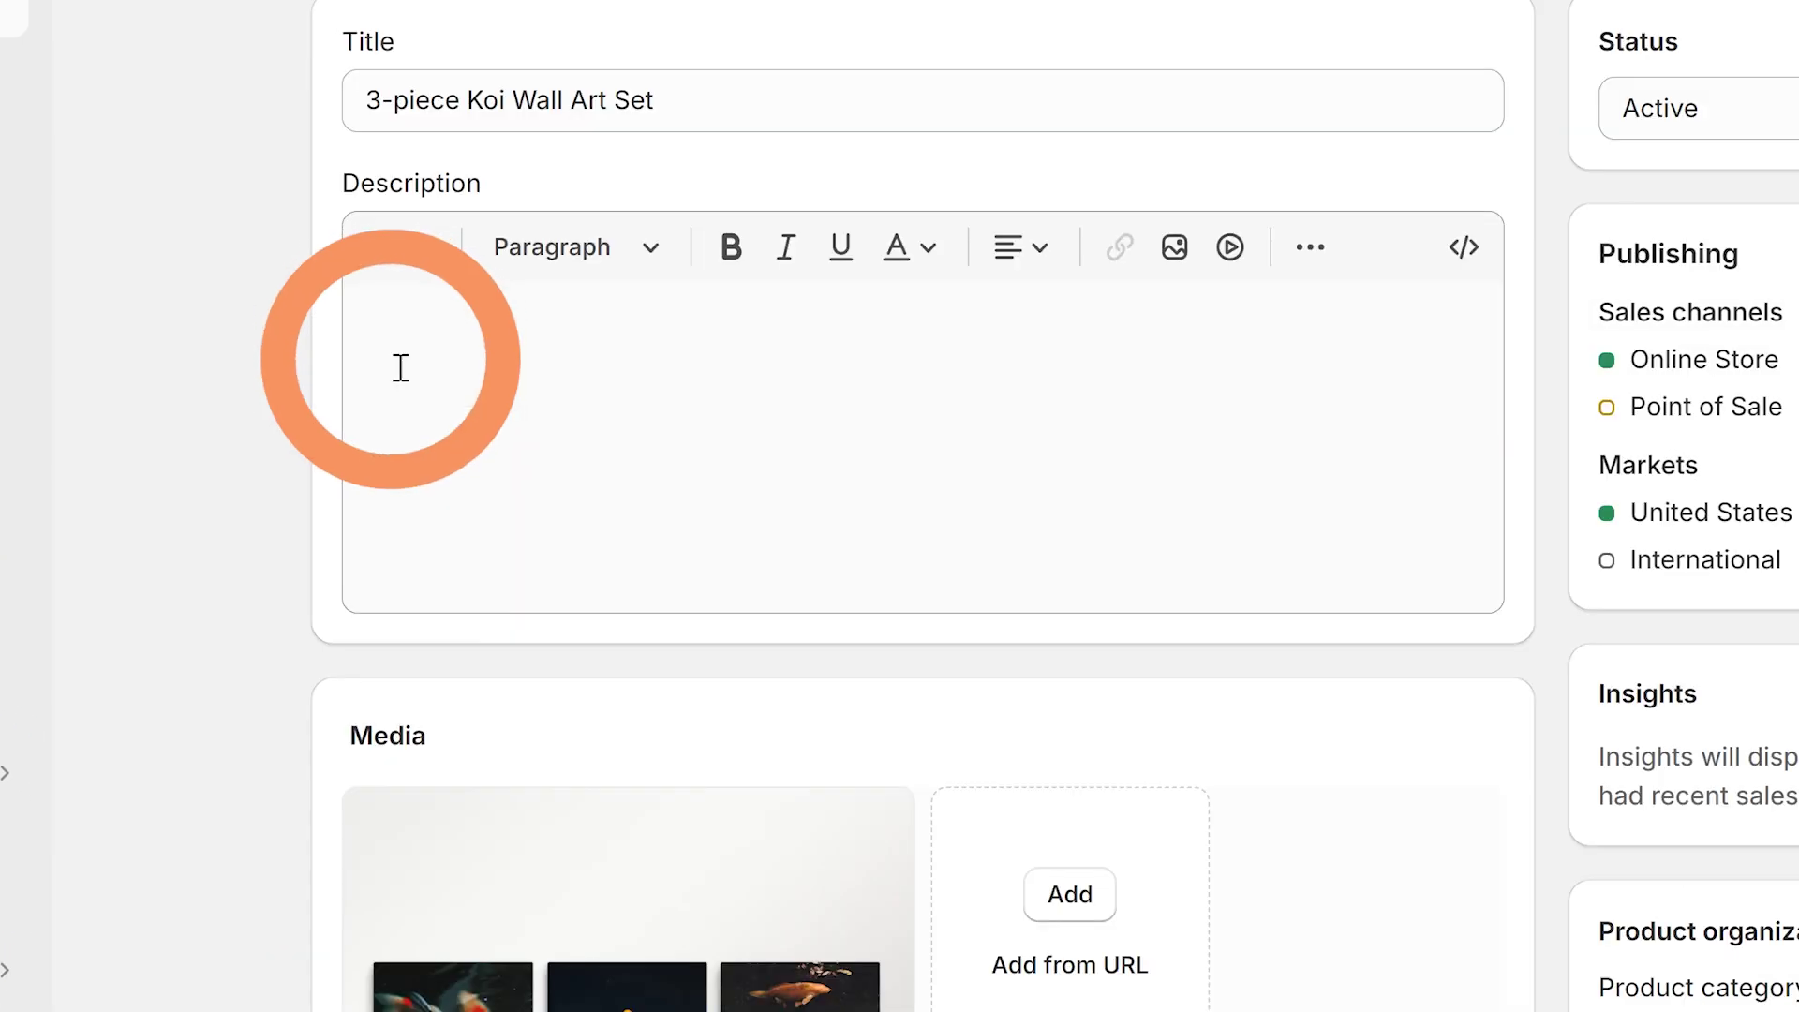
{"action": "scroll", "coordinate": [845, 564], "scroll_direction": "down", "scroll_amount": 10}
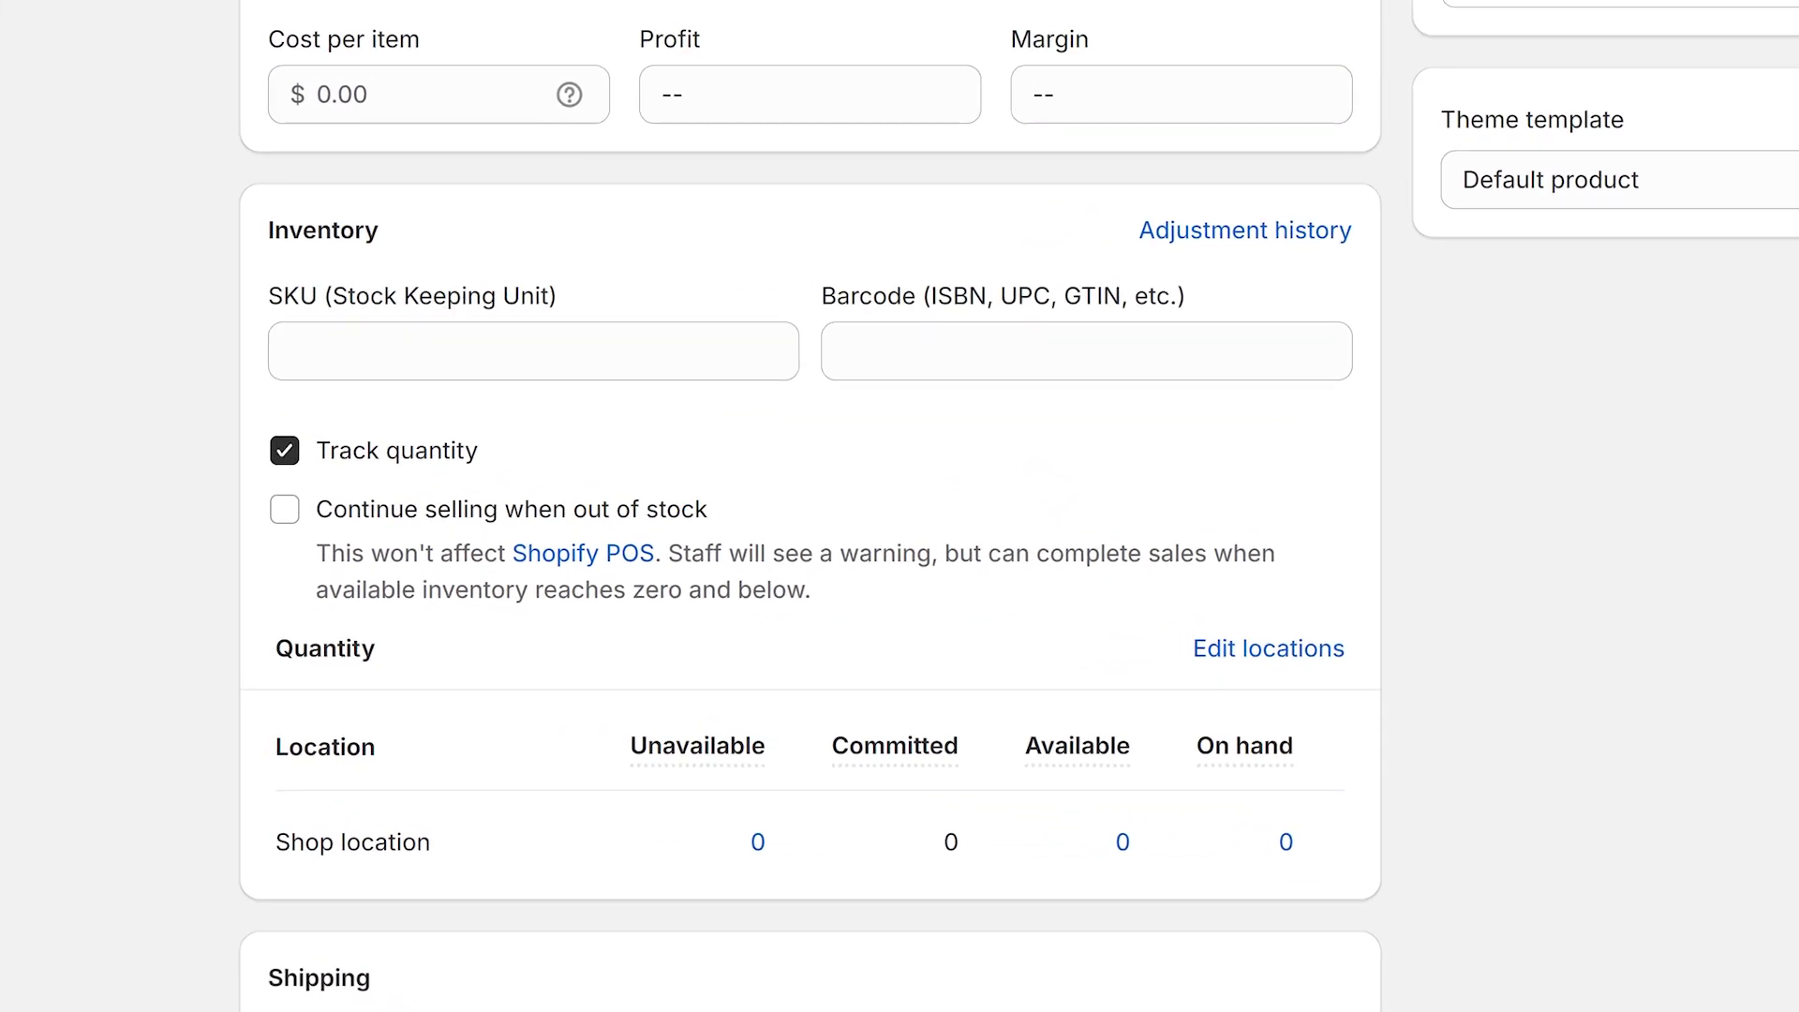
{"action": "left_click", "coordinate": [239, 429]}
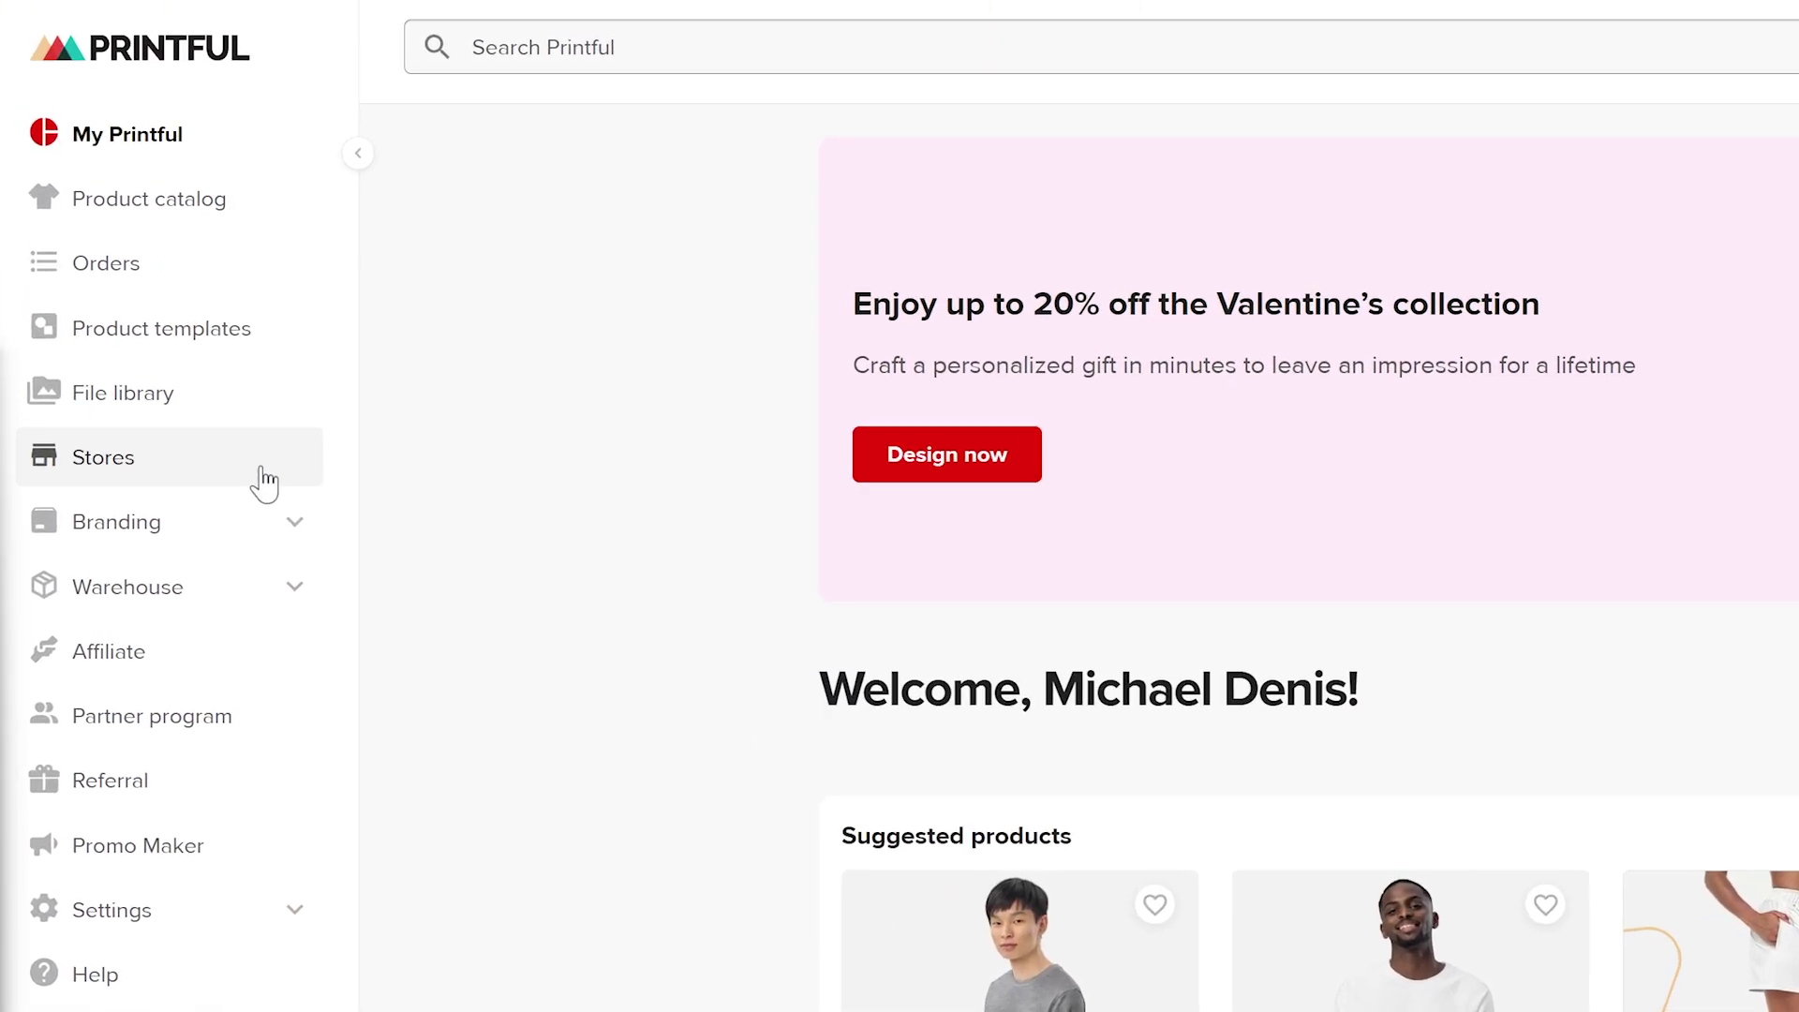
Step: Open the Printful Video store's products and the Koi III Canvas actions menu
{"action": "left_click", "coordinate": [70, 290]}
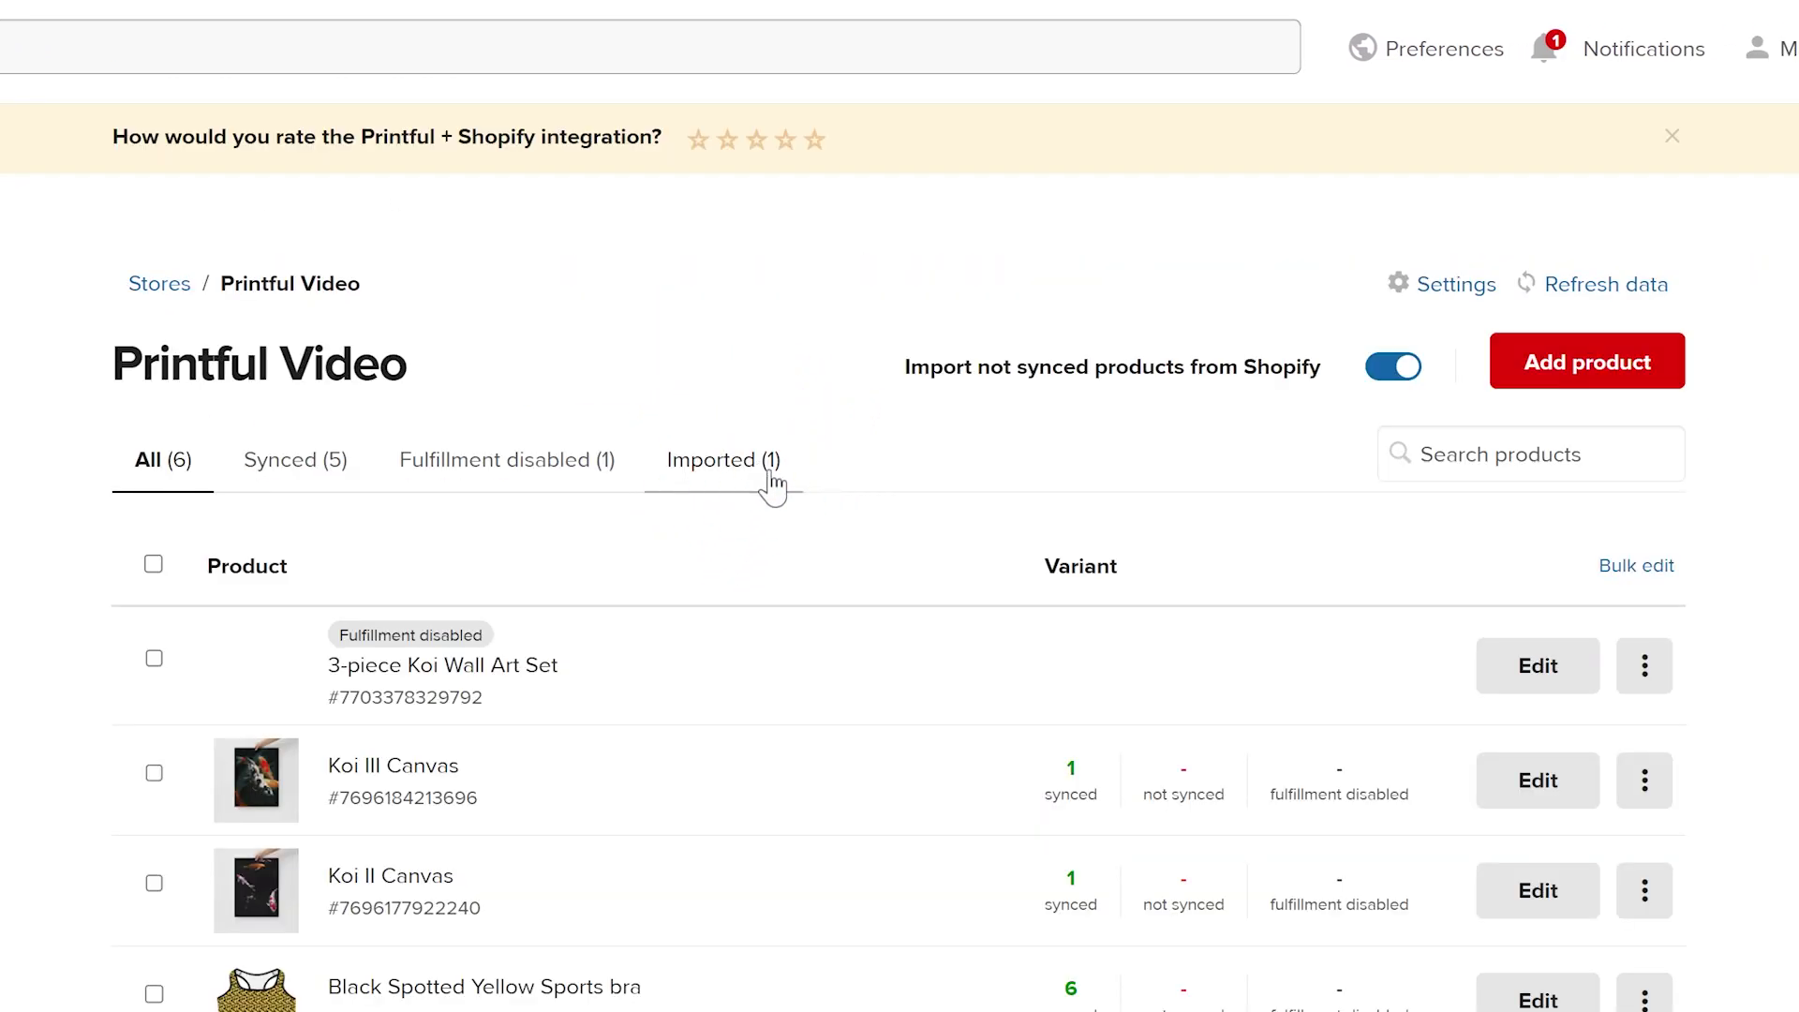
{"action": "scroll", "coordinate": [900, 564], "scroll_direction": "down", "scroll_amount": 3}
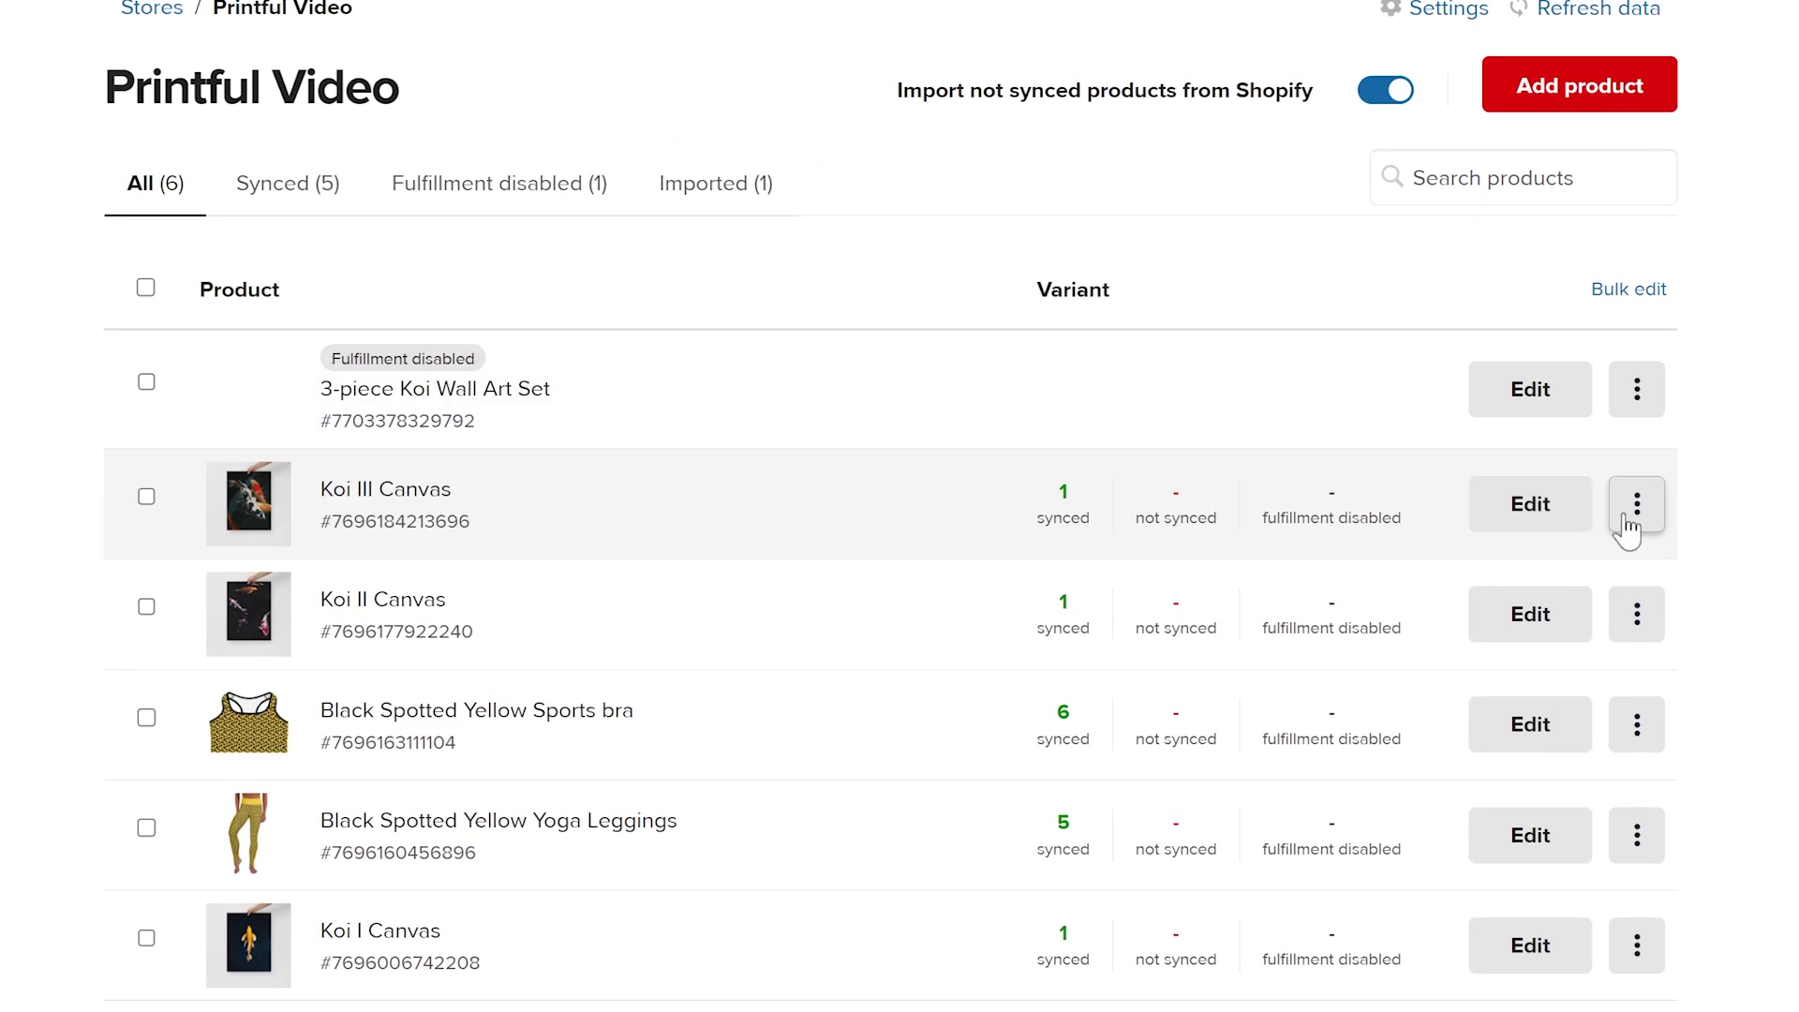
{"action": "left_click", "coordinate": [1636, 503]}
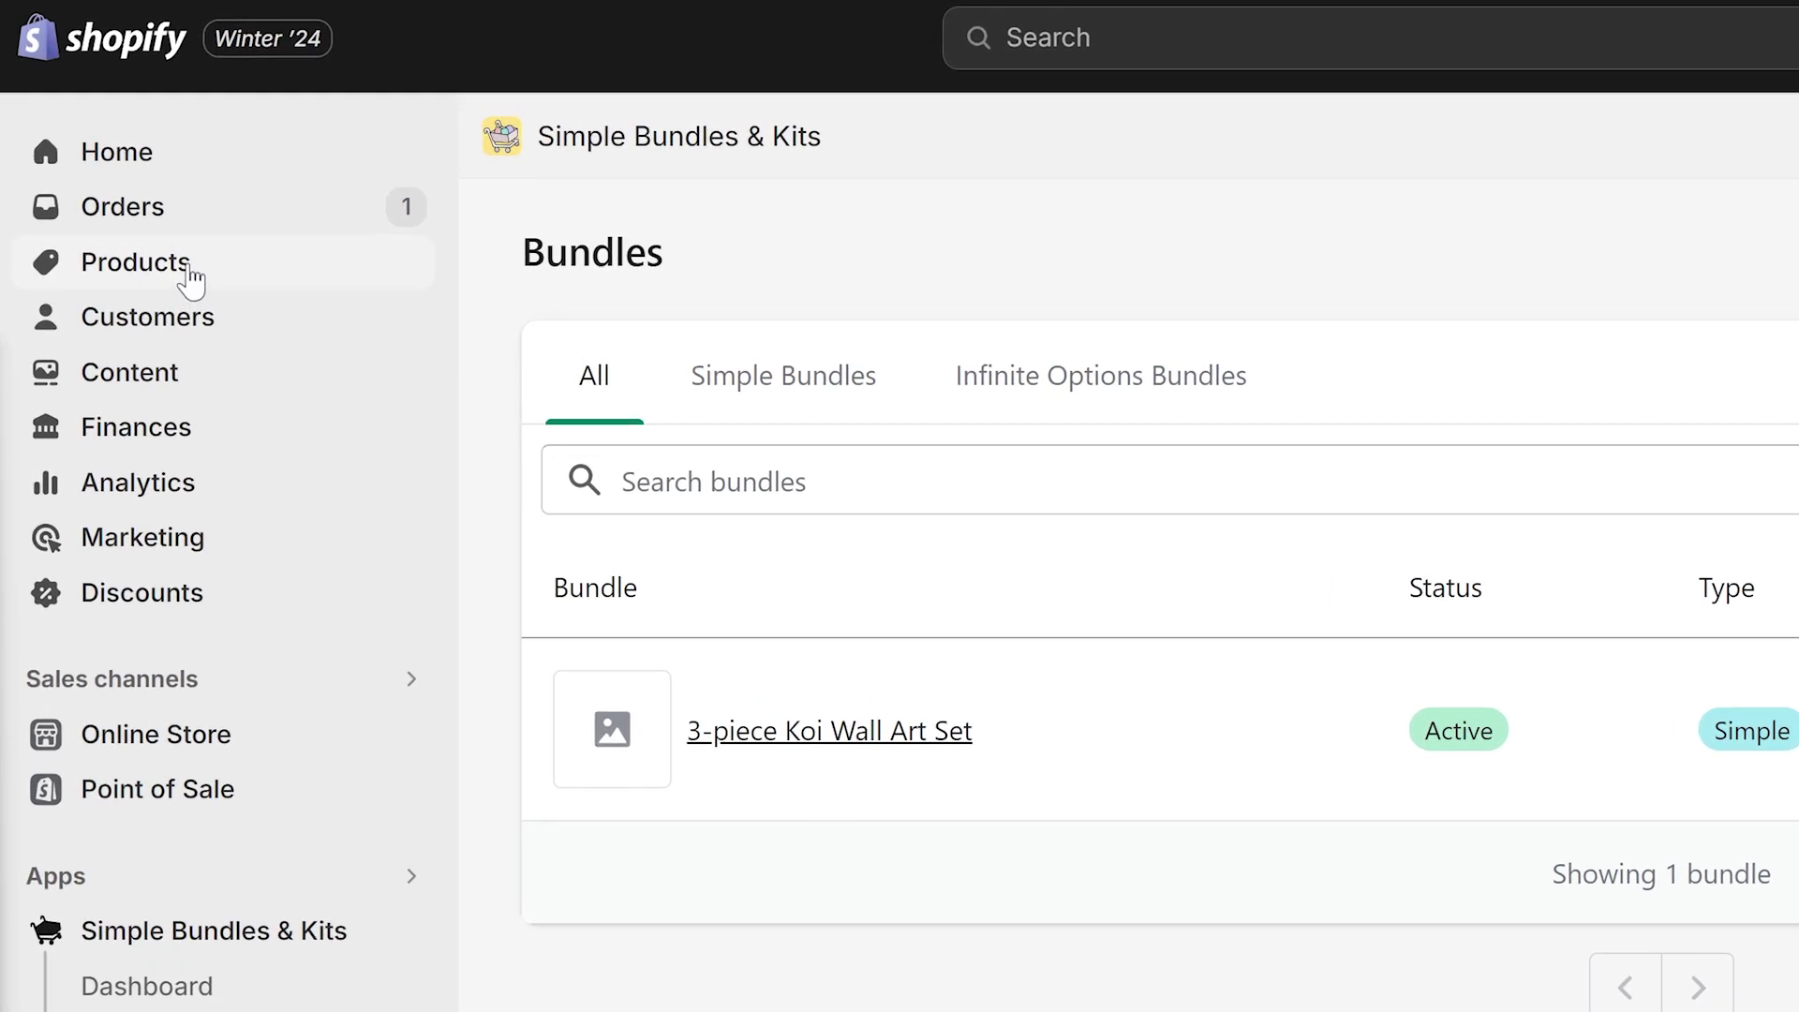
Step: Upload a mockup image to the 3-piece Koi Wall Art Set product's media
{"action": "left_click", "coordinate": [183, 270]}
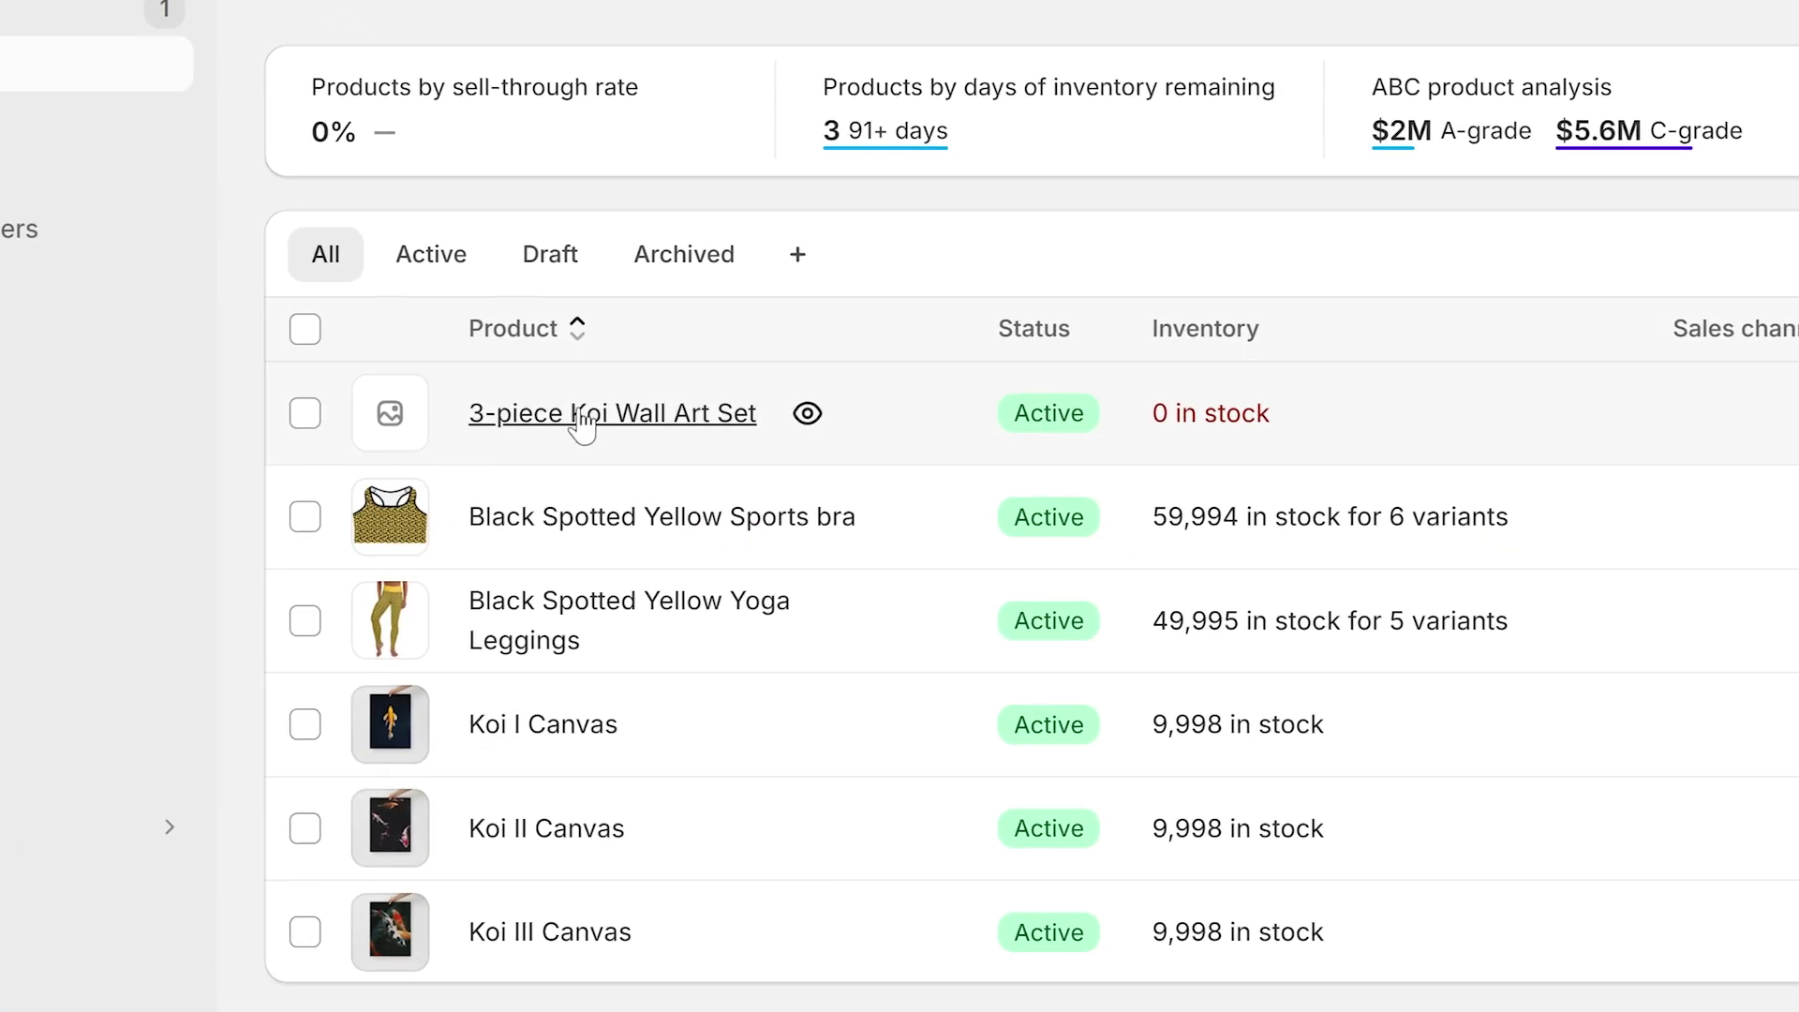
{"action": "left_click", "coordinate": [551, 382]}
{"action": "scroll", "coordinate": [783, 577], "scroll_direction": "down", "scroll_amount": 3}
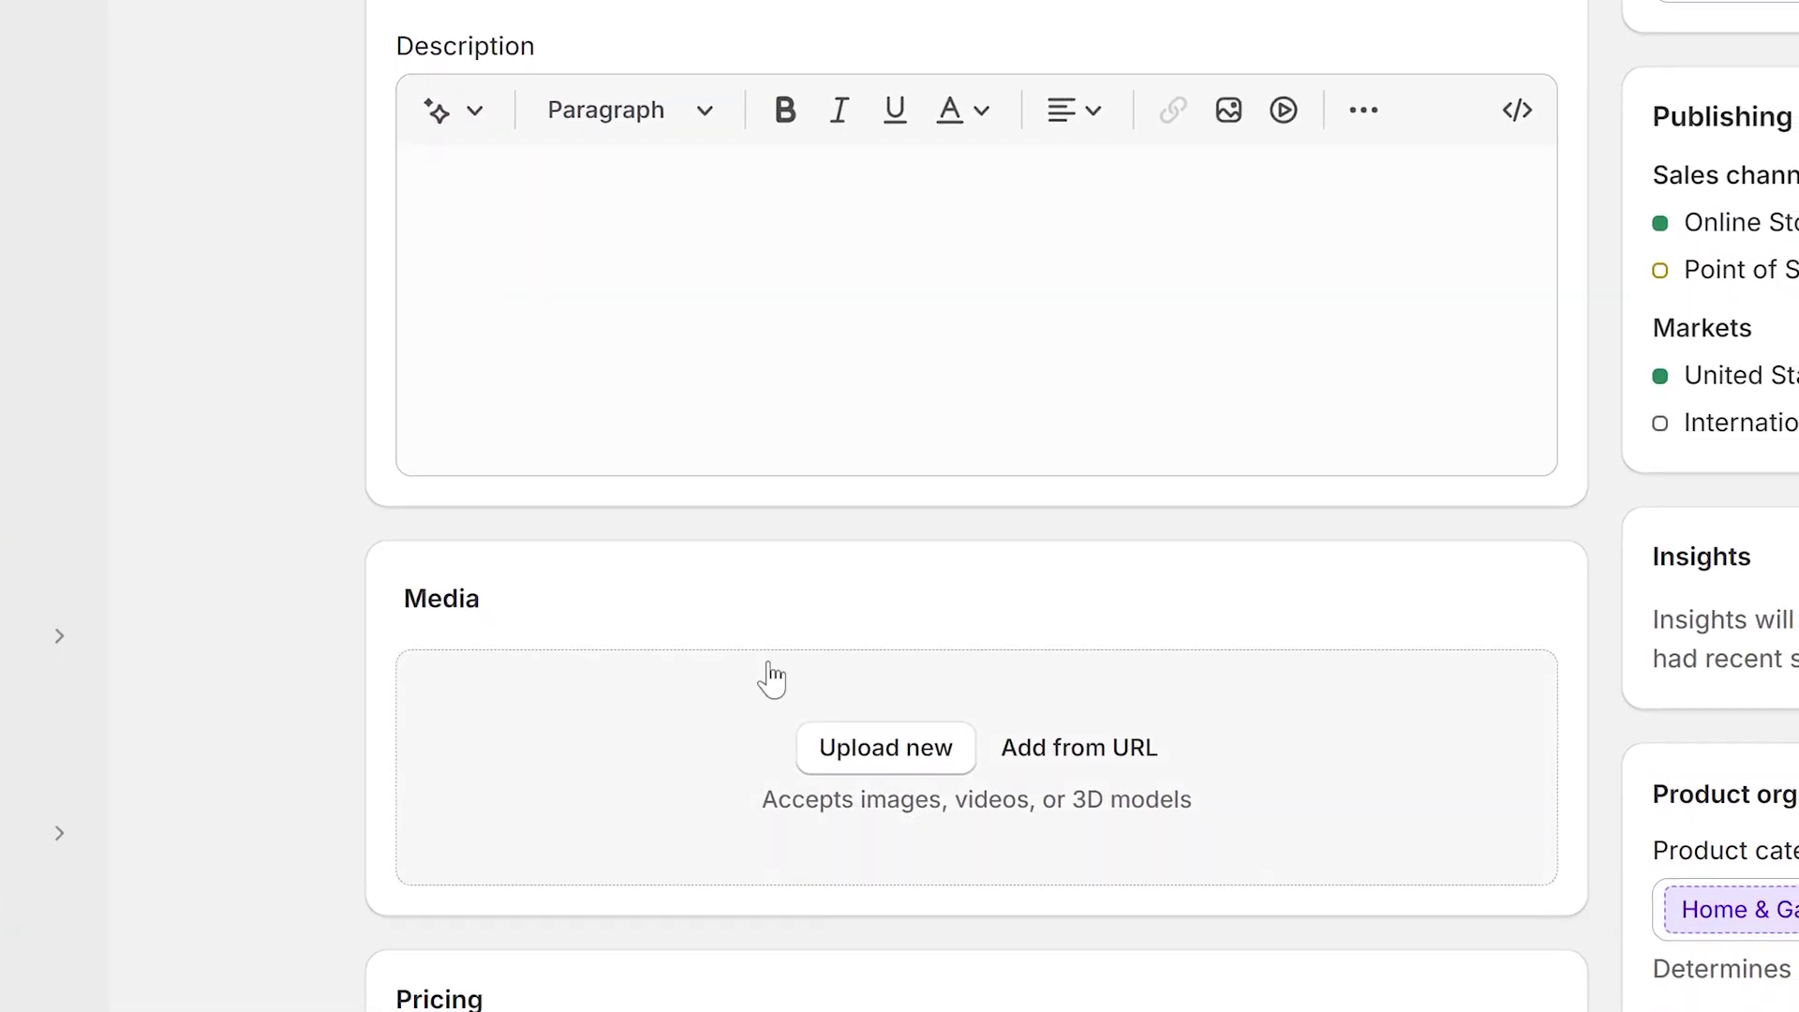
{"action": "left_click", "coordinate": [803, 552]}
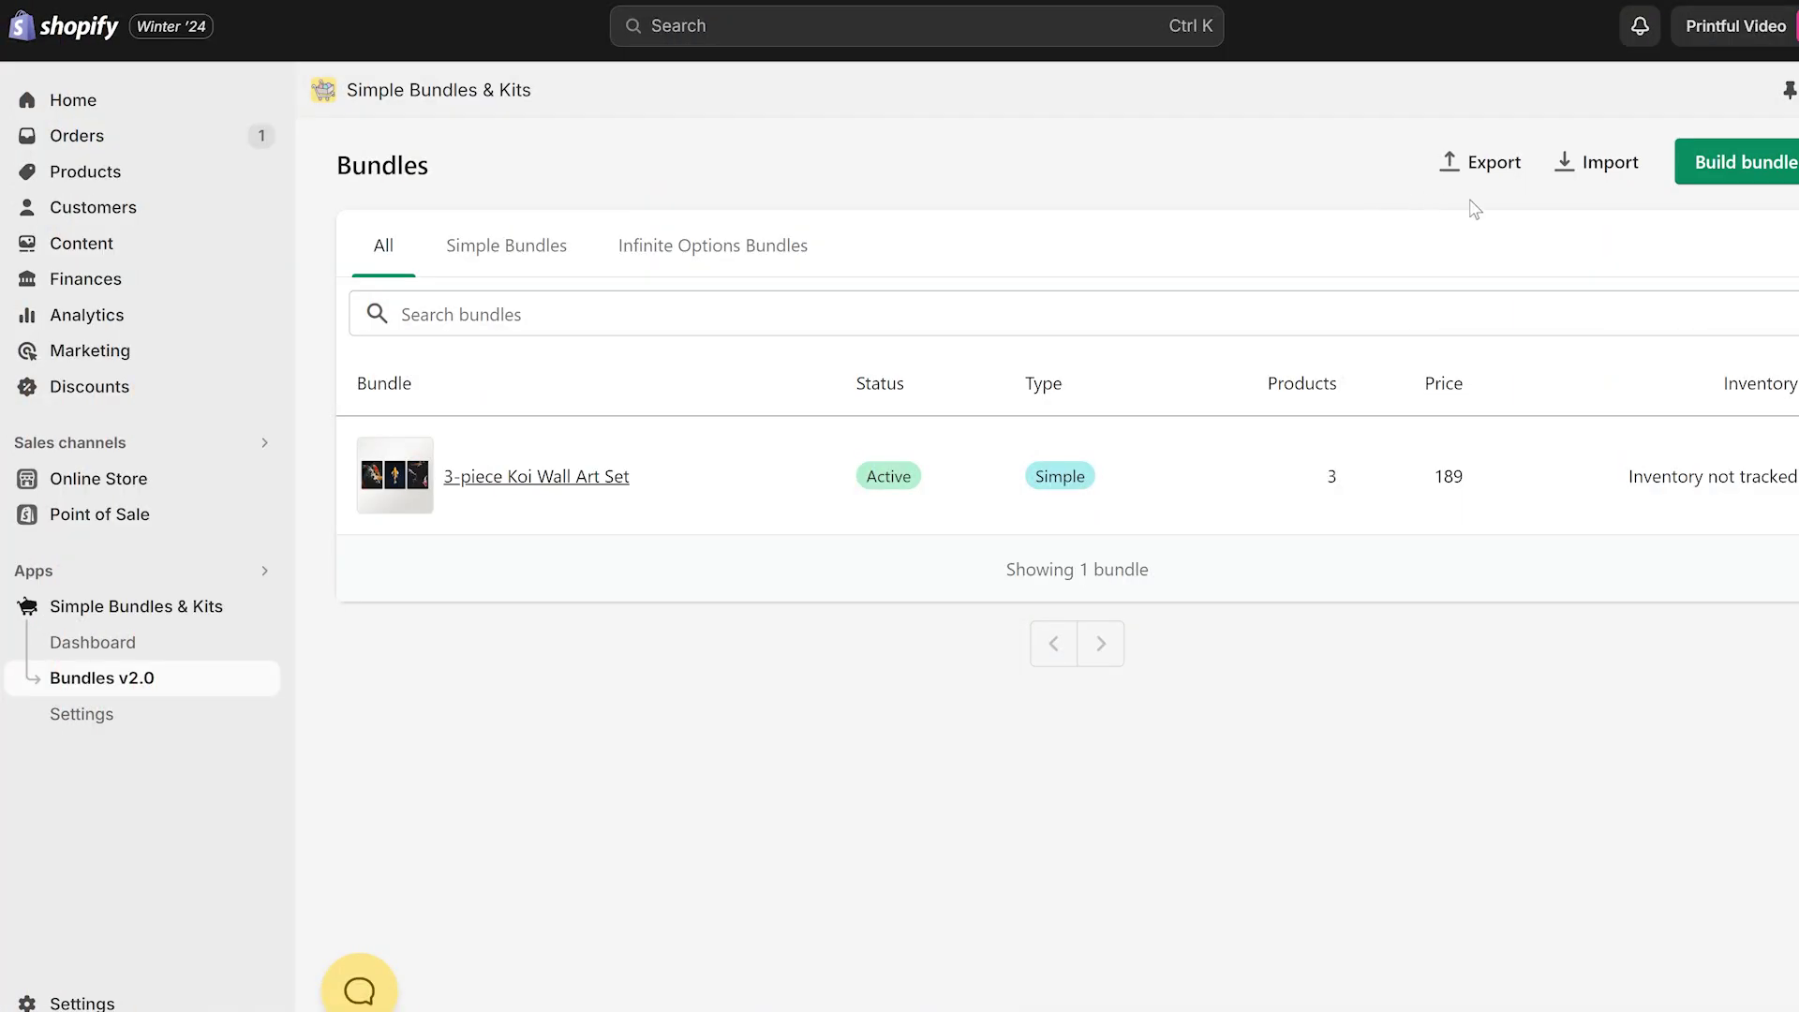
Step: Create a new Infinite Options Bundle titled 'Yellow Spotted Sports Bra and Leggings Set' and save it
{"action": "left_click", "coordinate": [1687, 189]}
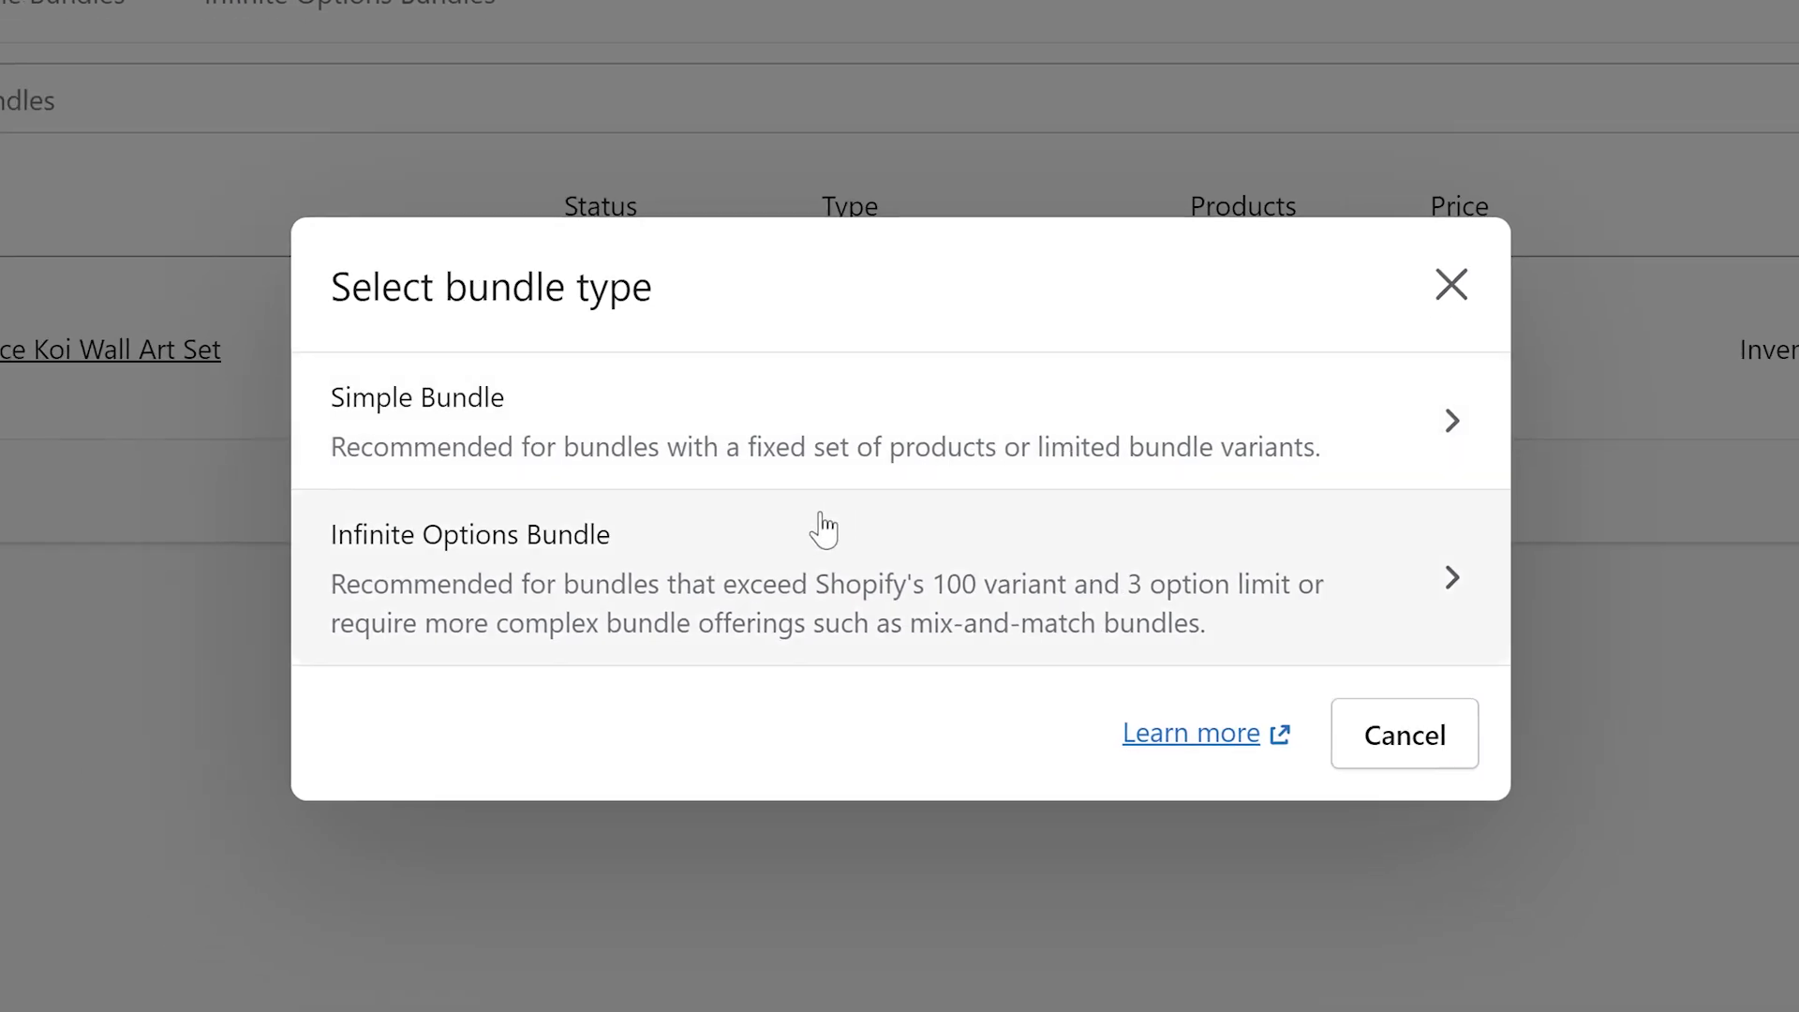
{"action": "left_click", "coordinate": [746, 559]}
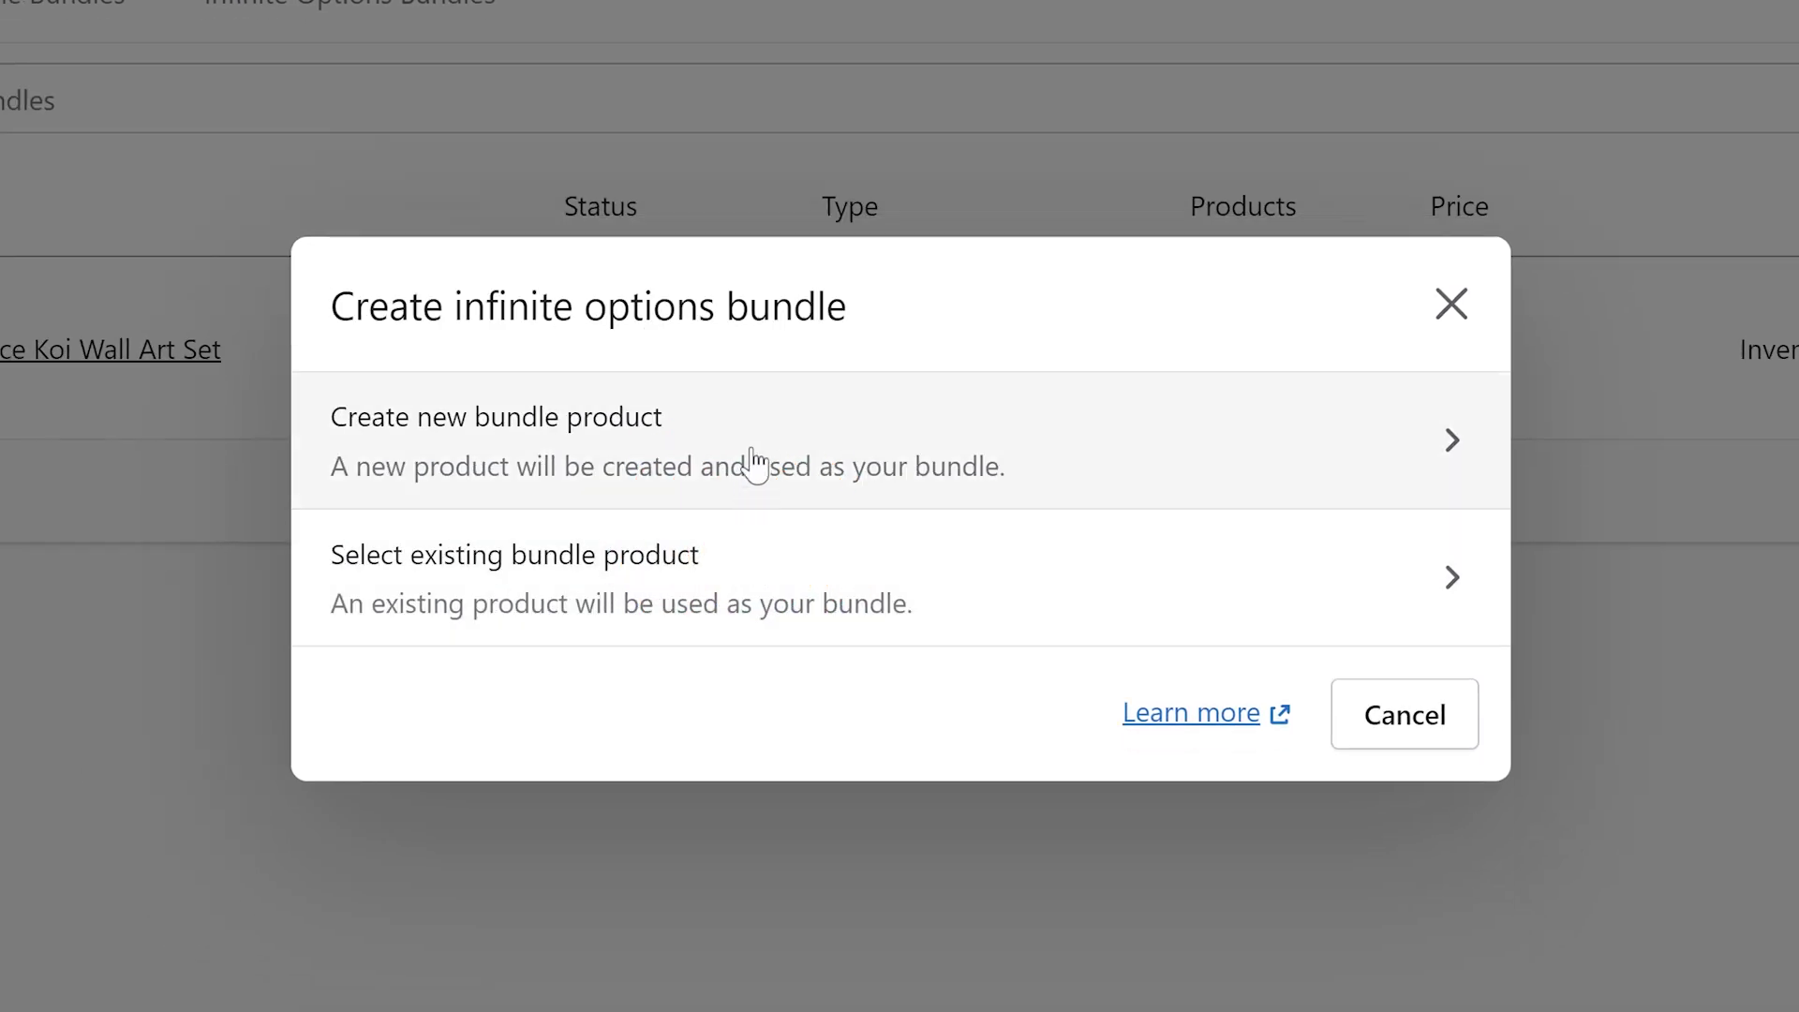
{"action": "left_click", "coordinate": [754, 436]}
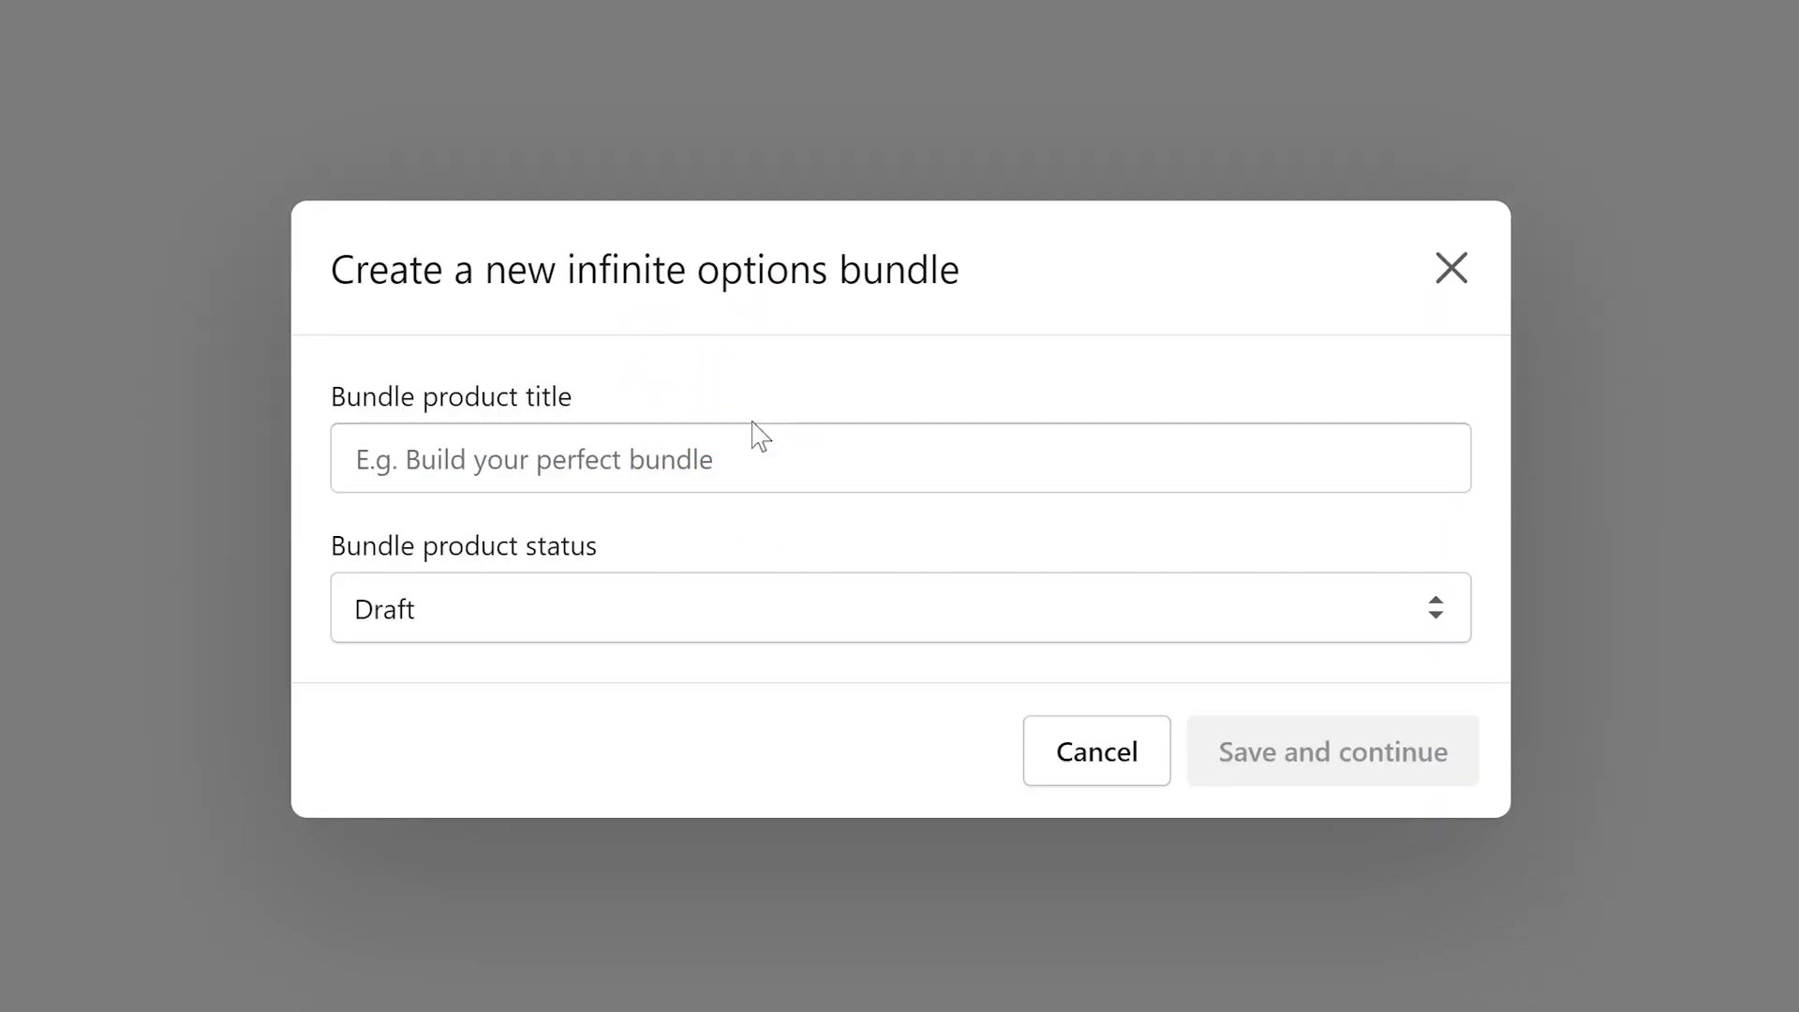
{"action": "left_click", "coordinate": [754, 439]}
{"action": "type", "text": "Yellow Spotted Sports Bra and Leggings Set"}
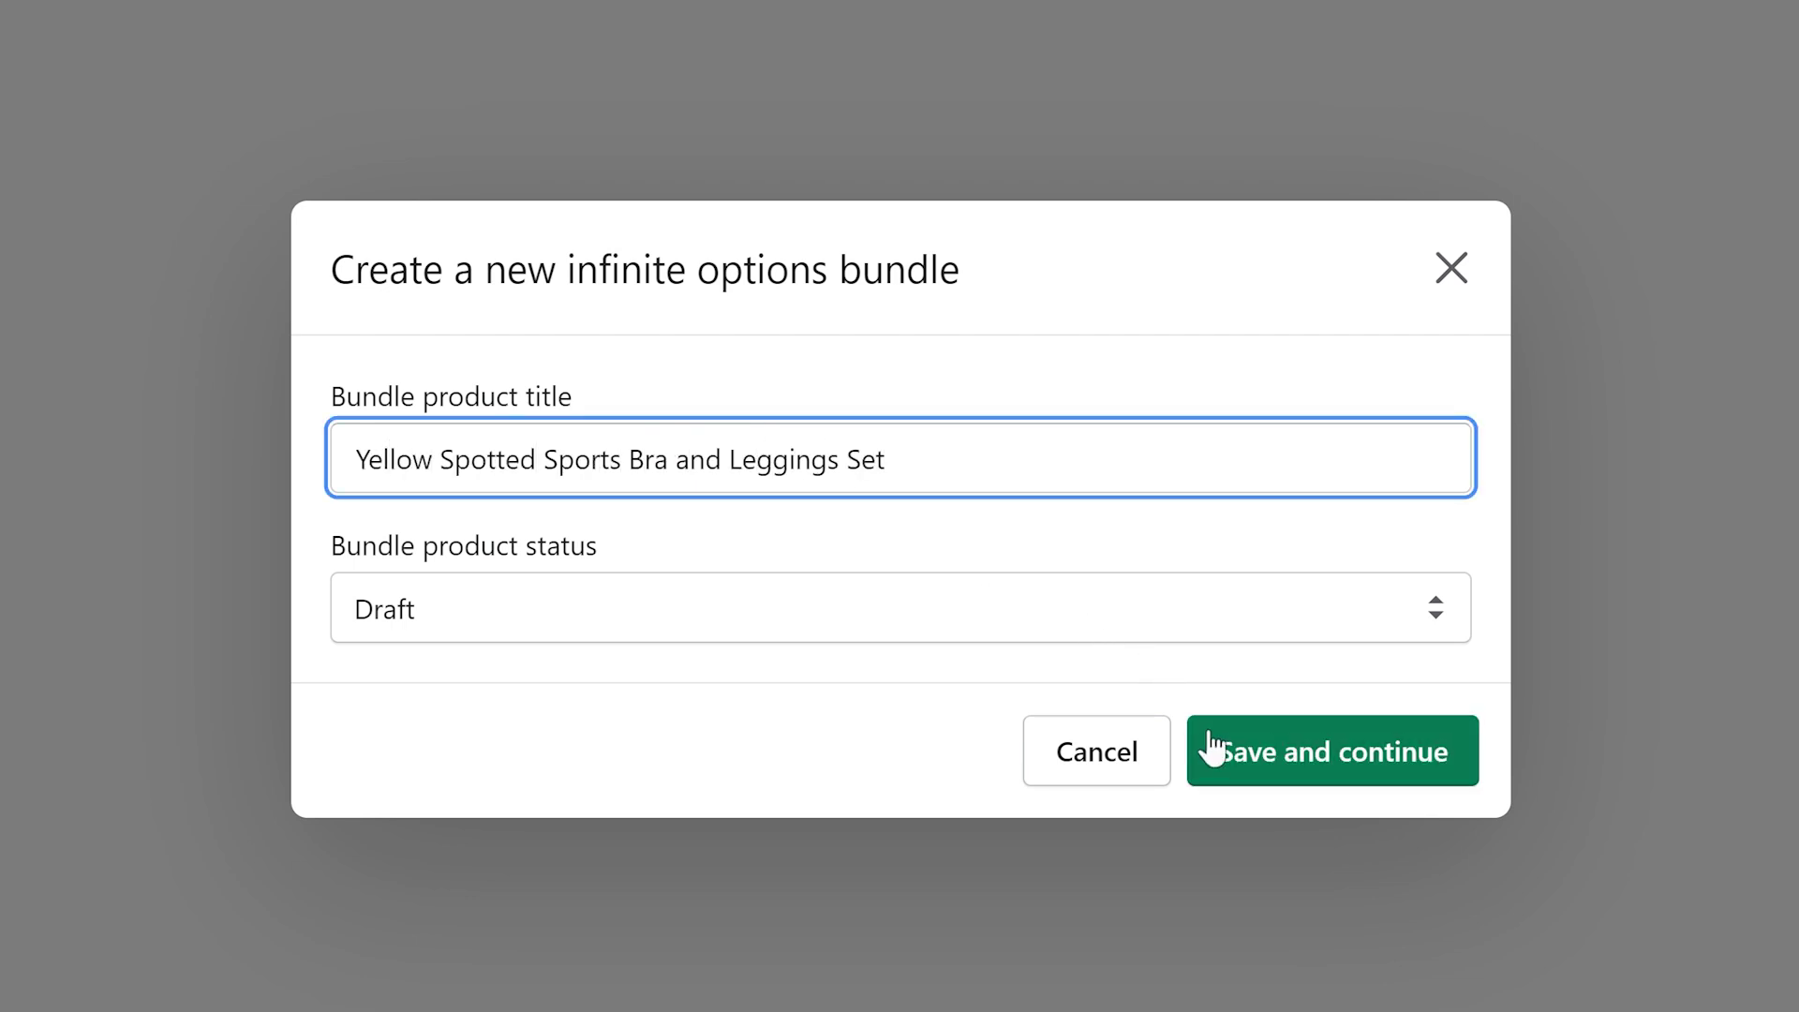
{"action": "left_click", "coordinate": [1212, 746]}
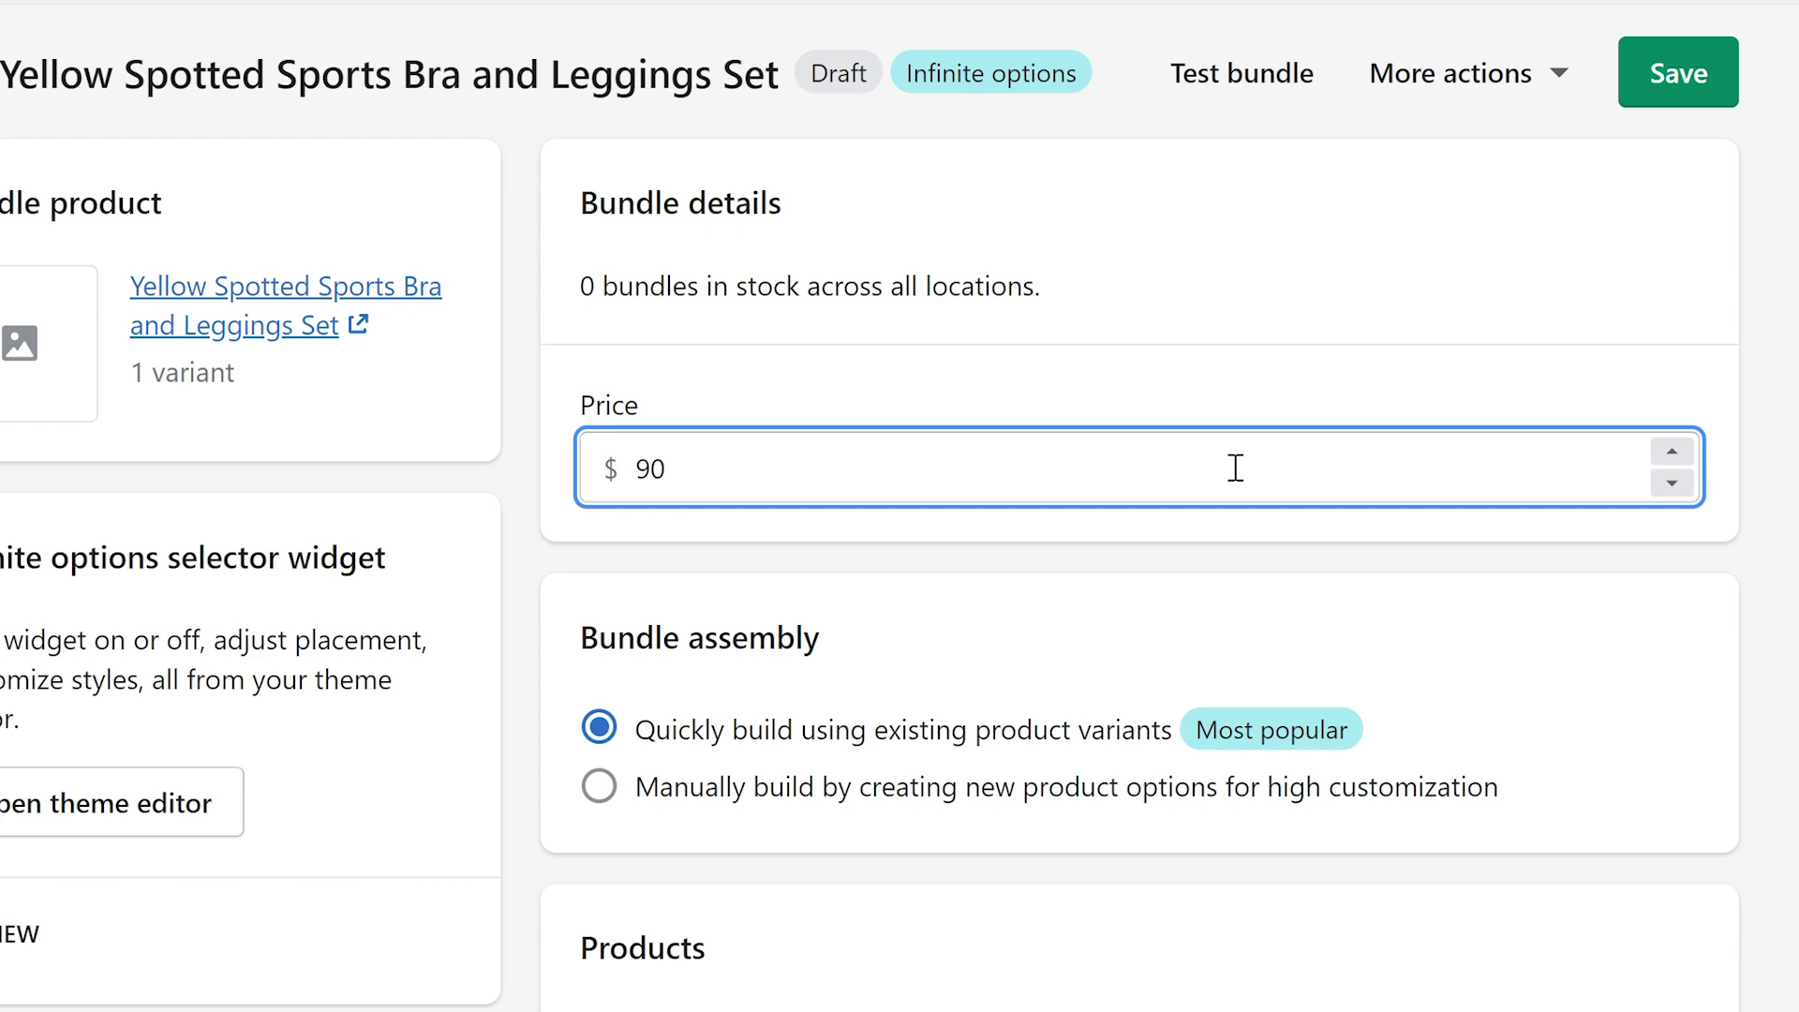
{"action": "scroll", "coordinate": [1248, 484], "scroll_direction": "down", "scroll_amount": 3}
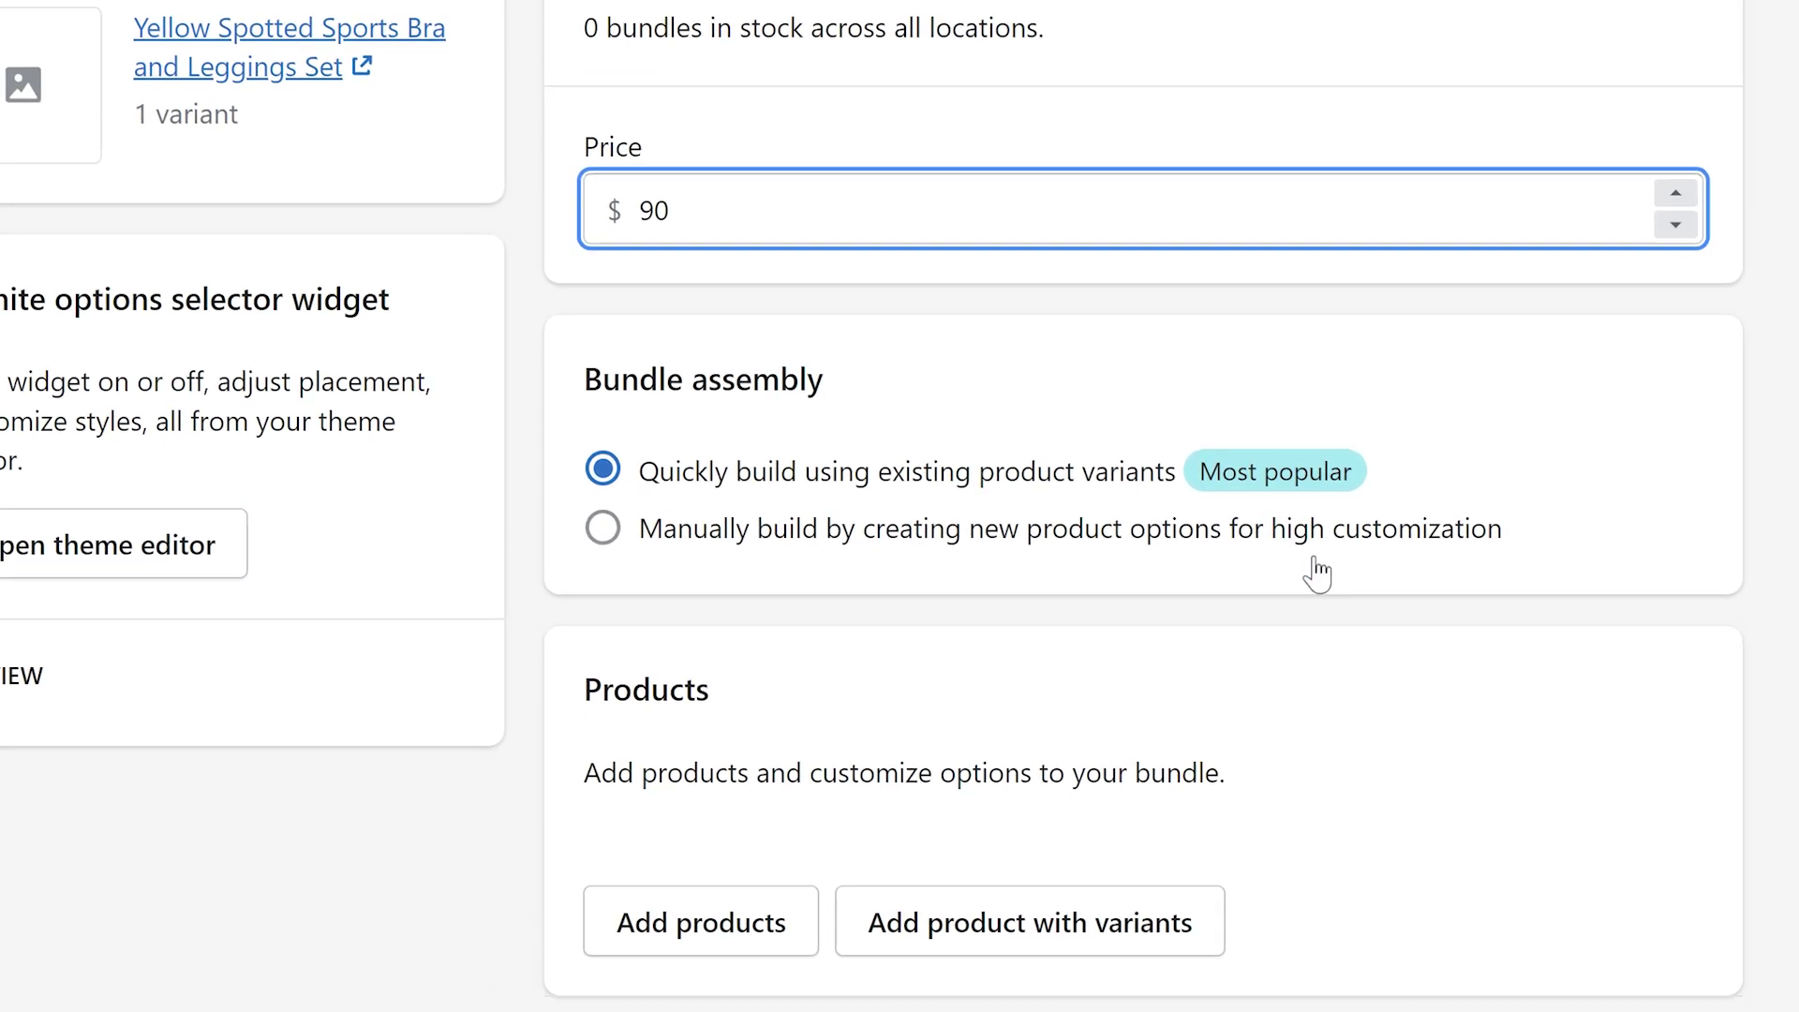
Step: Add the Black Spotted Yellow Sports bra in all sizes and retitle its dropdown 'Sports Bra Size'
{"action": "left_click", "coordinate": [1031, 802]}
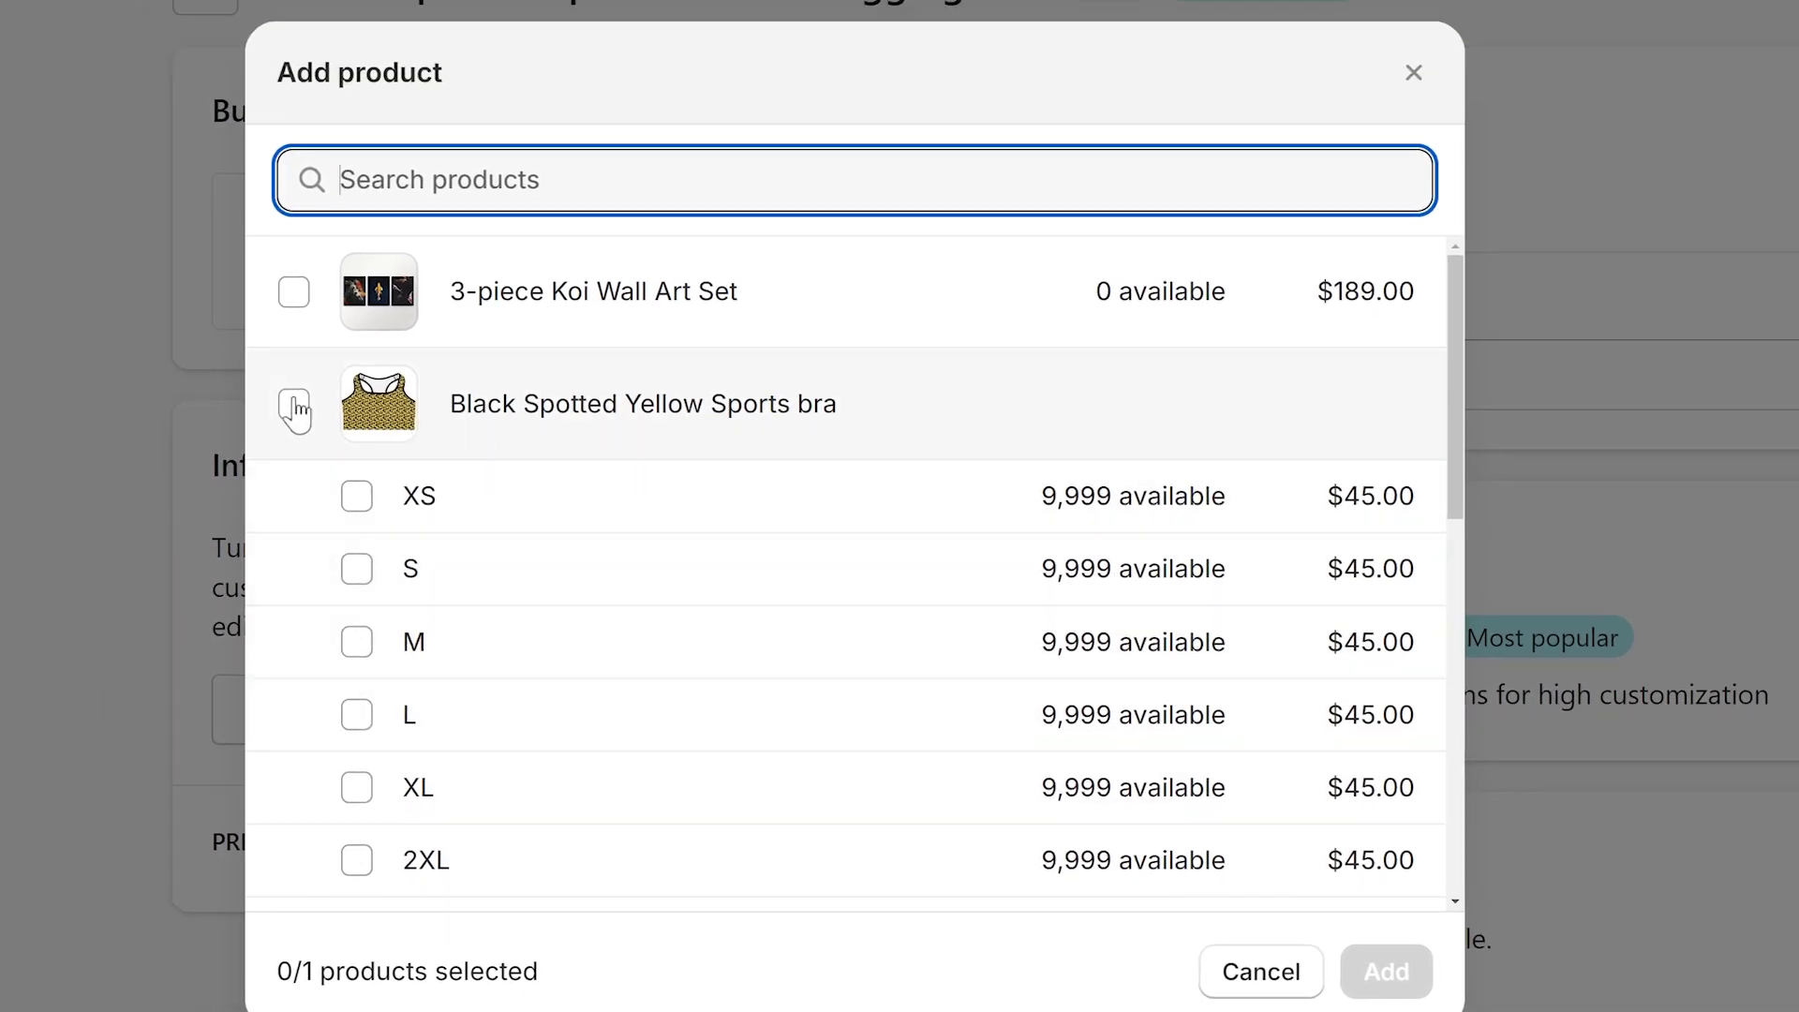
{"action": "left_click", "coordinate": [294, 410]}
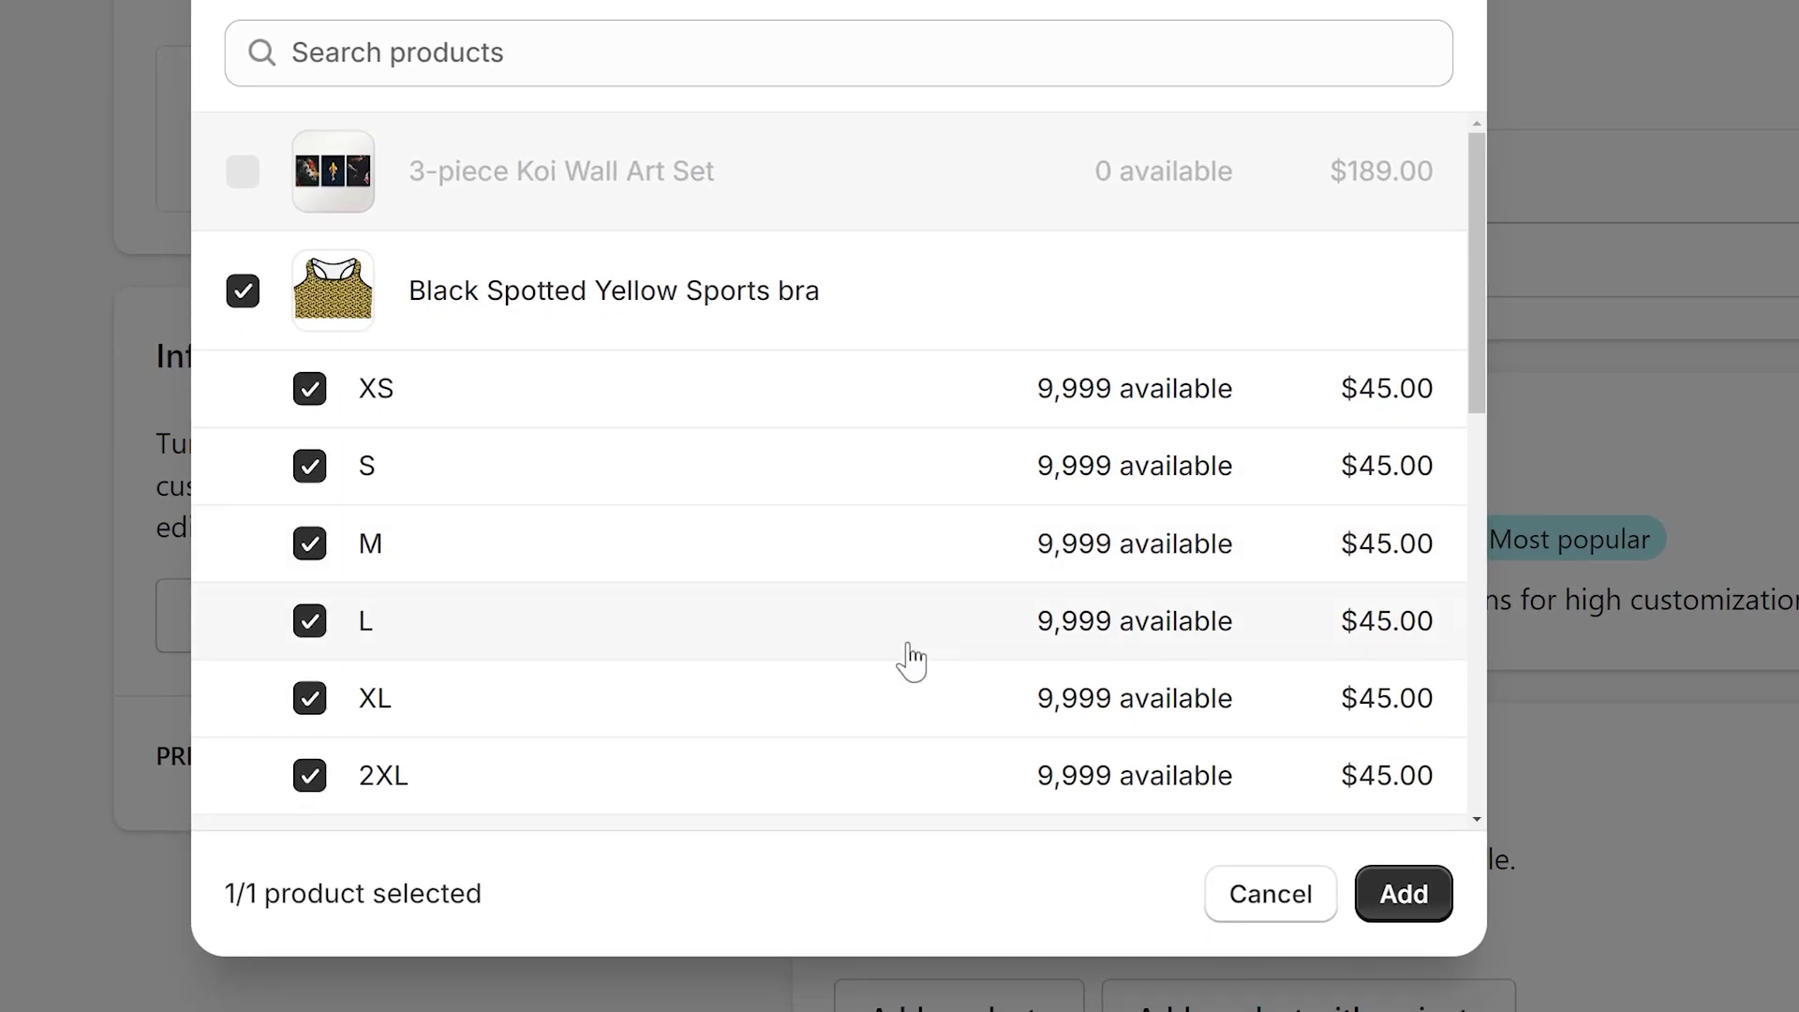
{"action": "left_click", "coordinate": [1404, 894]}
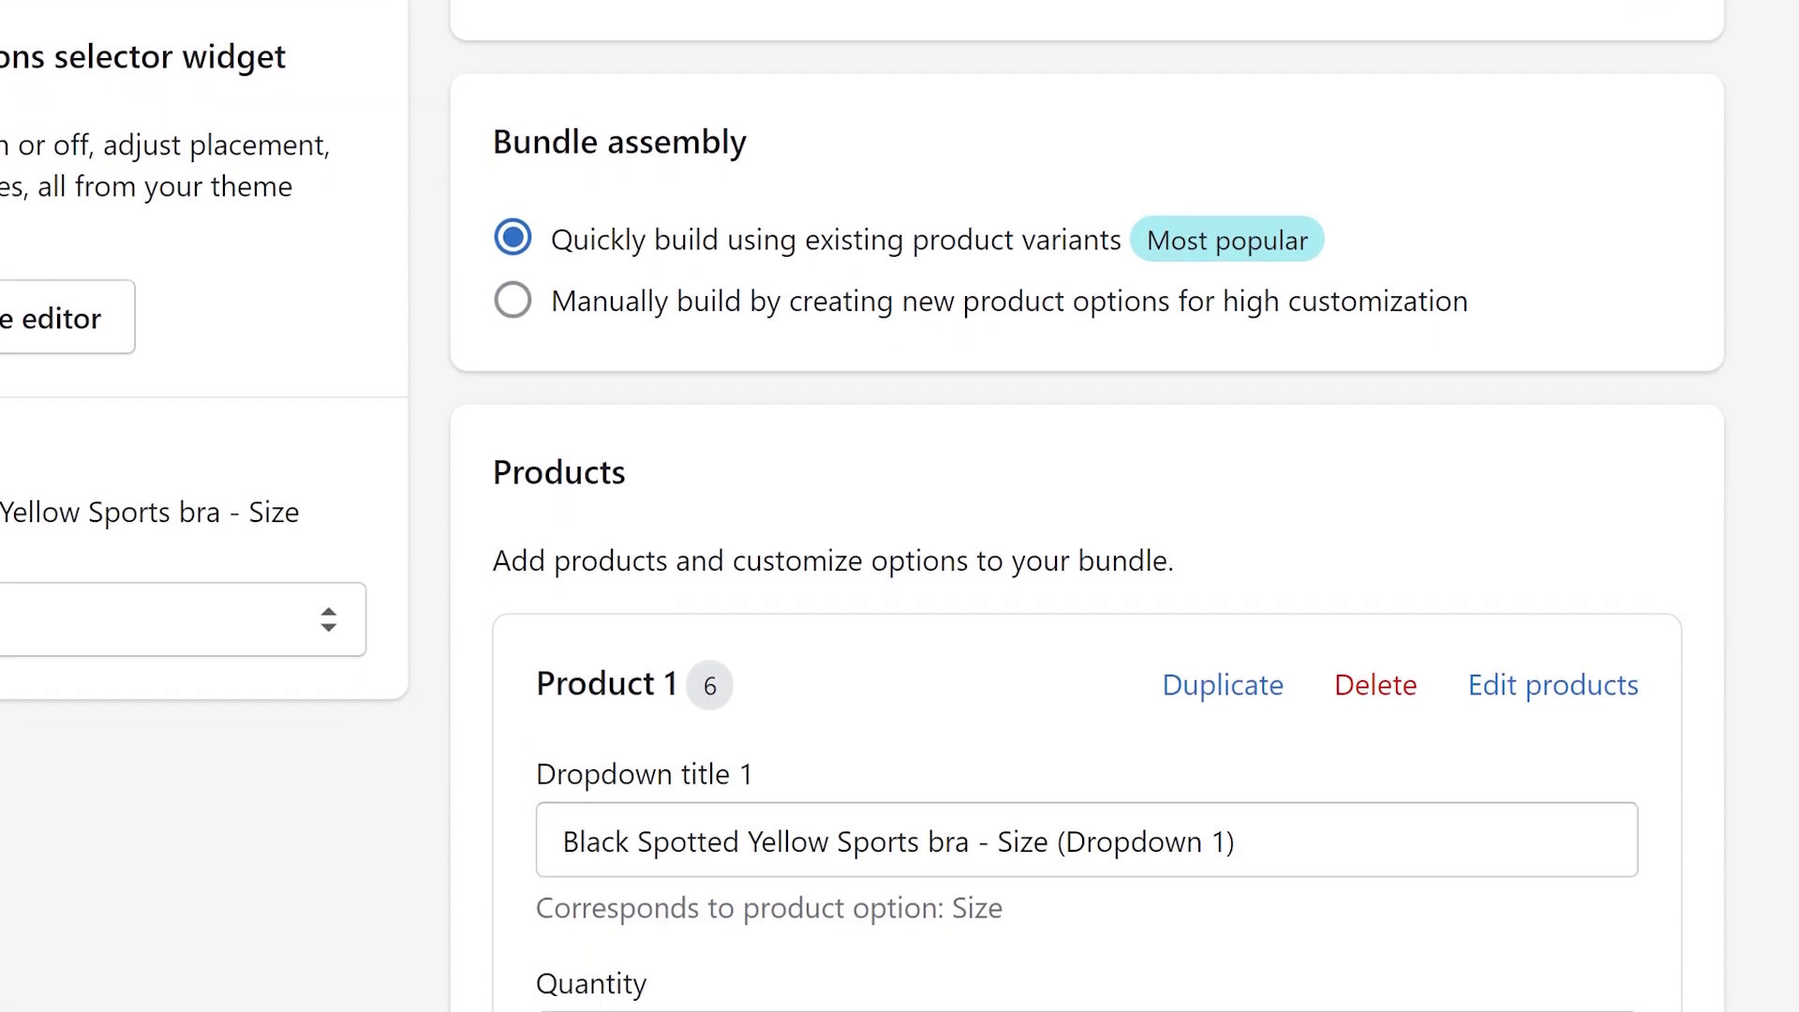
{"action": "scroll", "coordinate": [1068, 563], "scroll_direction": "down", "scroll_amount": 5}
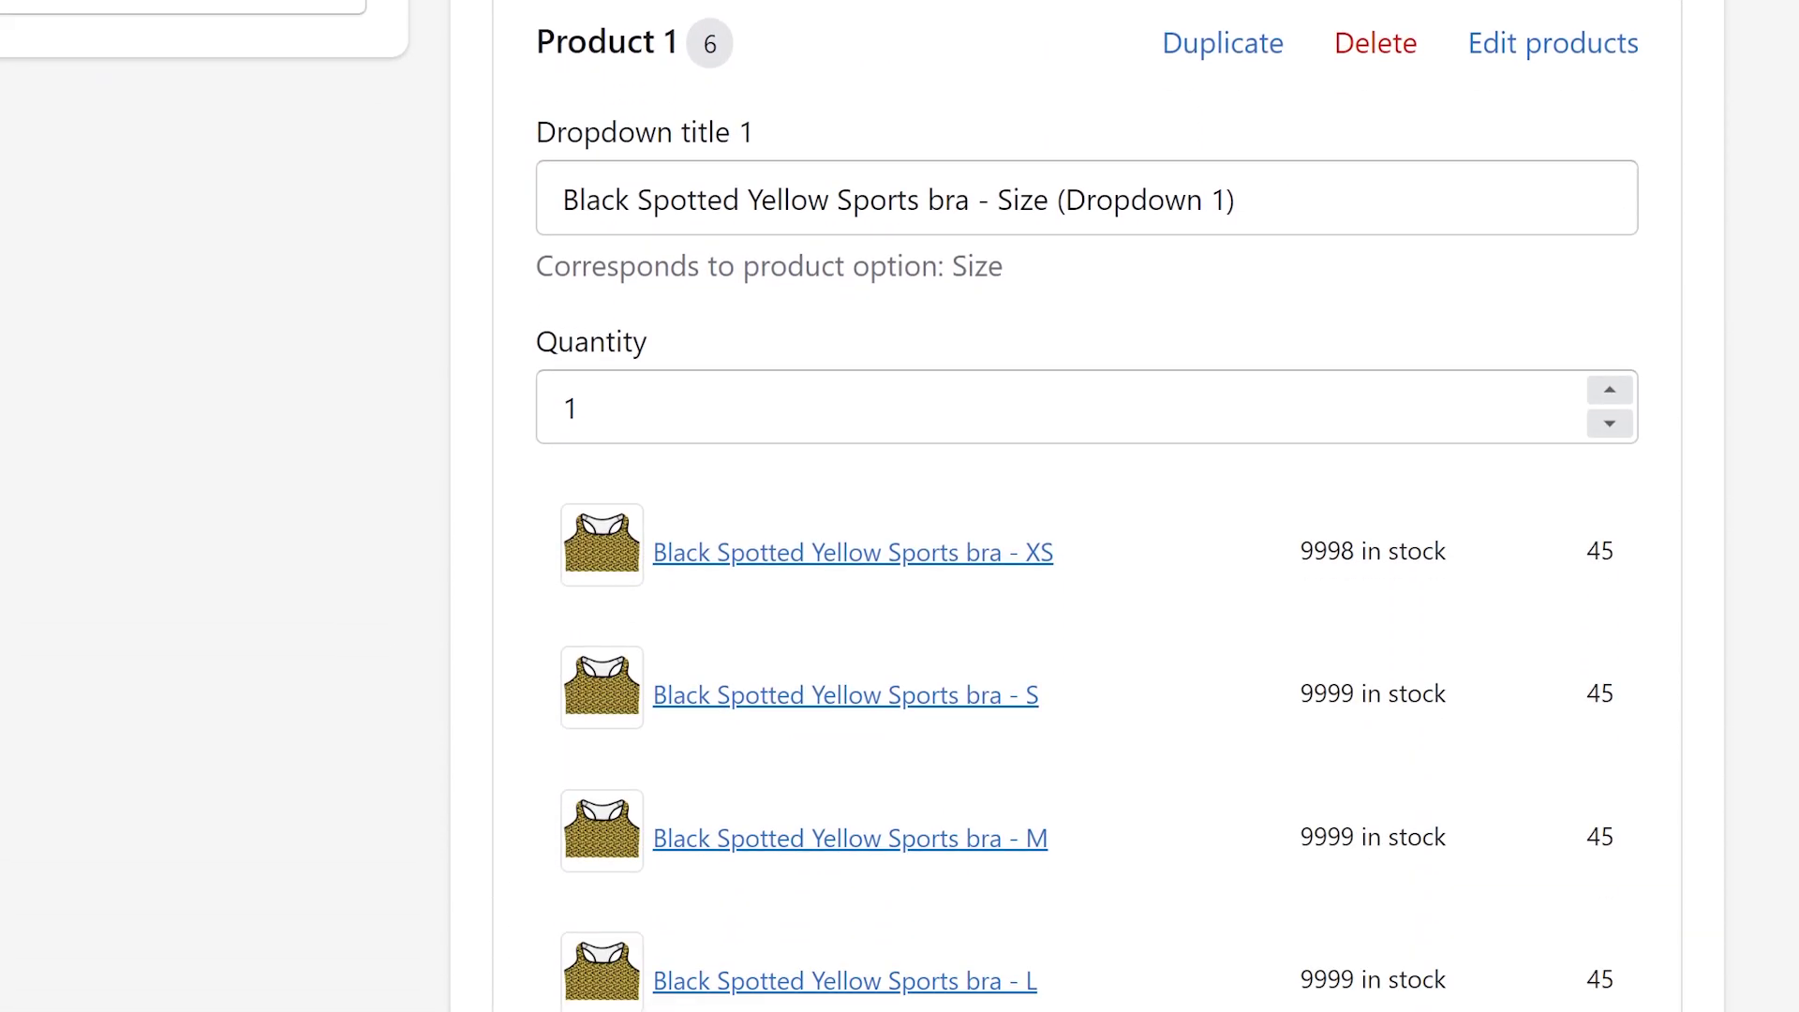
{"action": "key", "text": "ctrl+a"}
{"action": "type", "text": "Sports"}
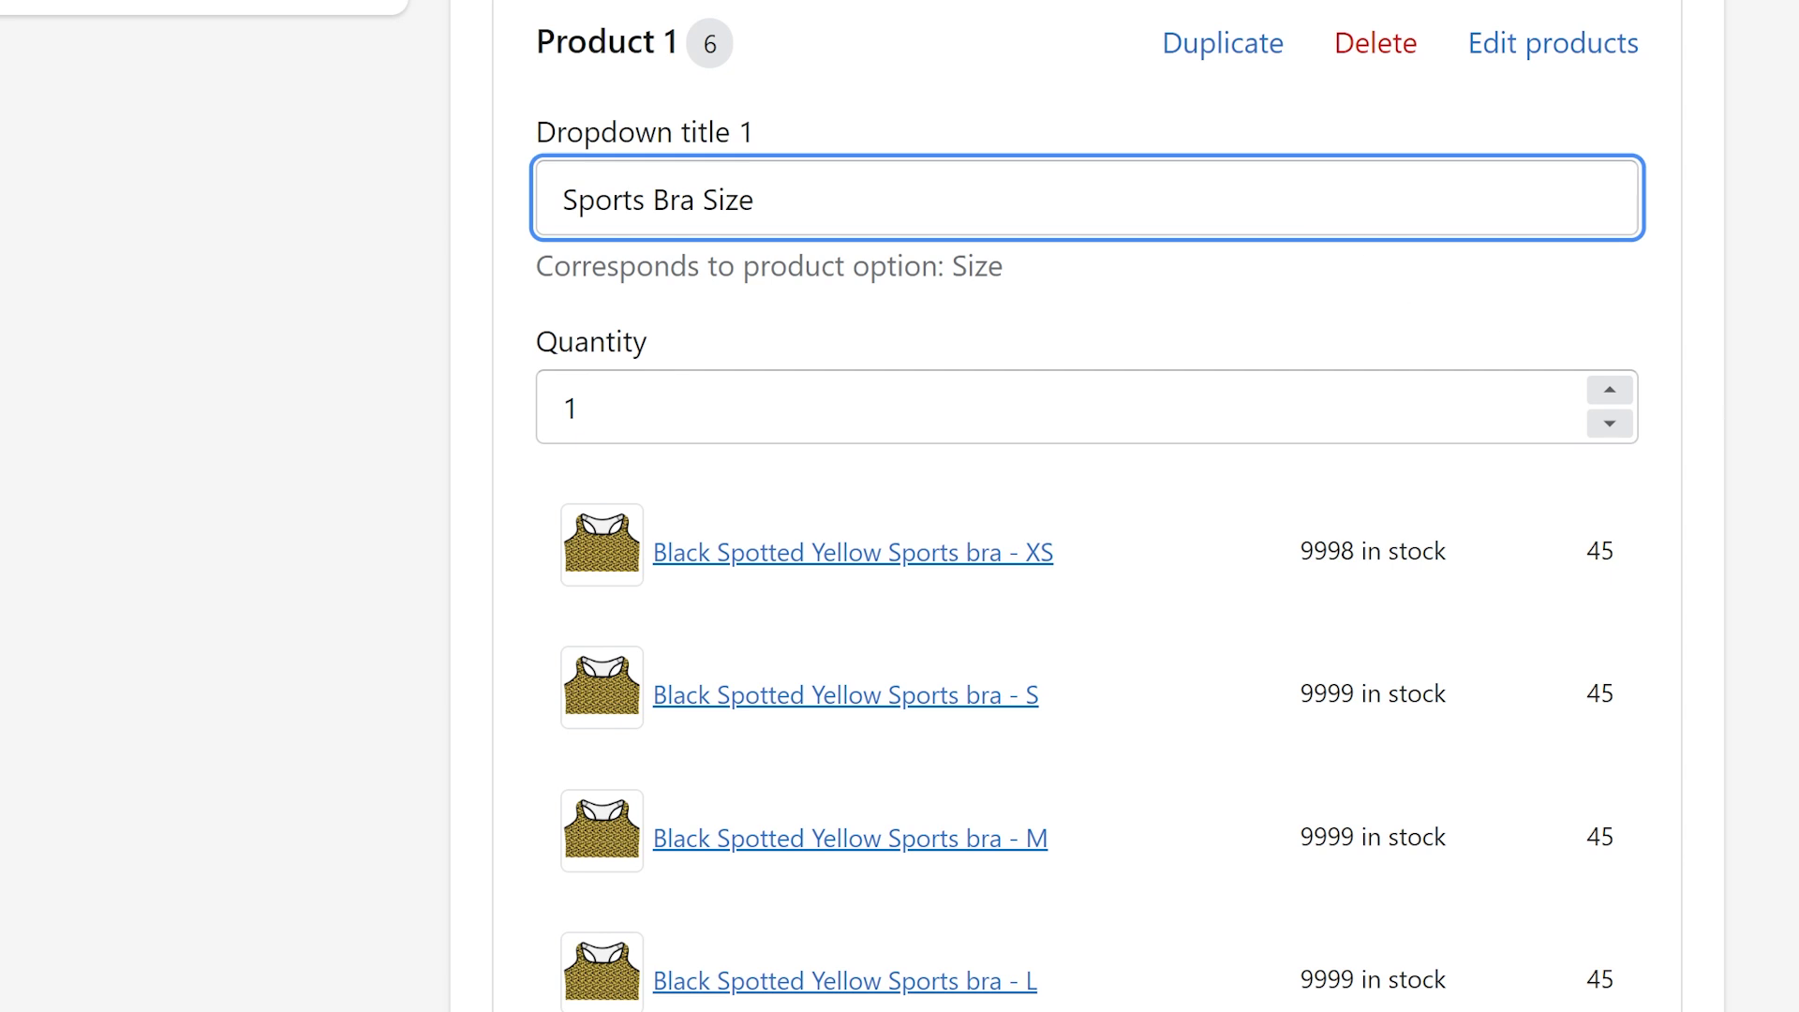
{"action": "scroll", "coordinate": [1690, 832], "scroll_direction": "down", "scroll_amount": 4}
{"action": "scroll", "coordinate": [1691, 830], "scroll_direction": "down", "scroll_amount": 4}
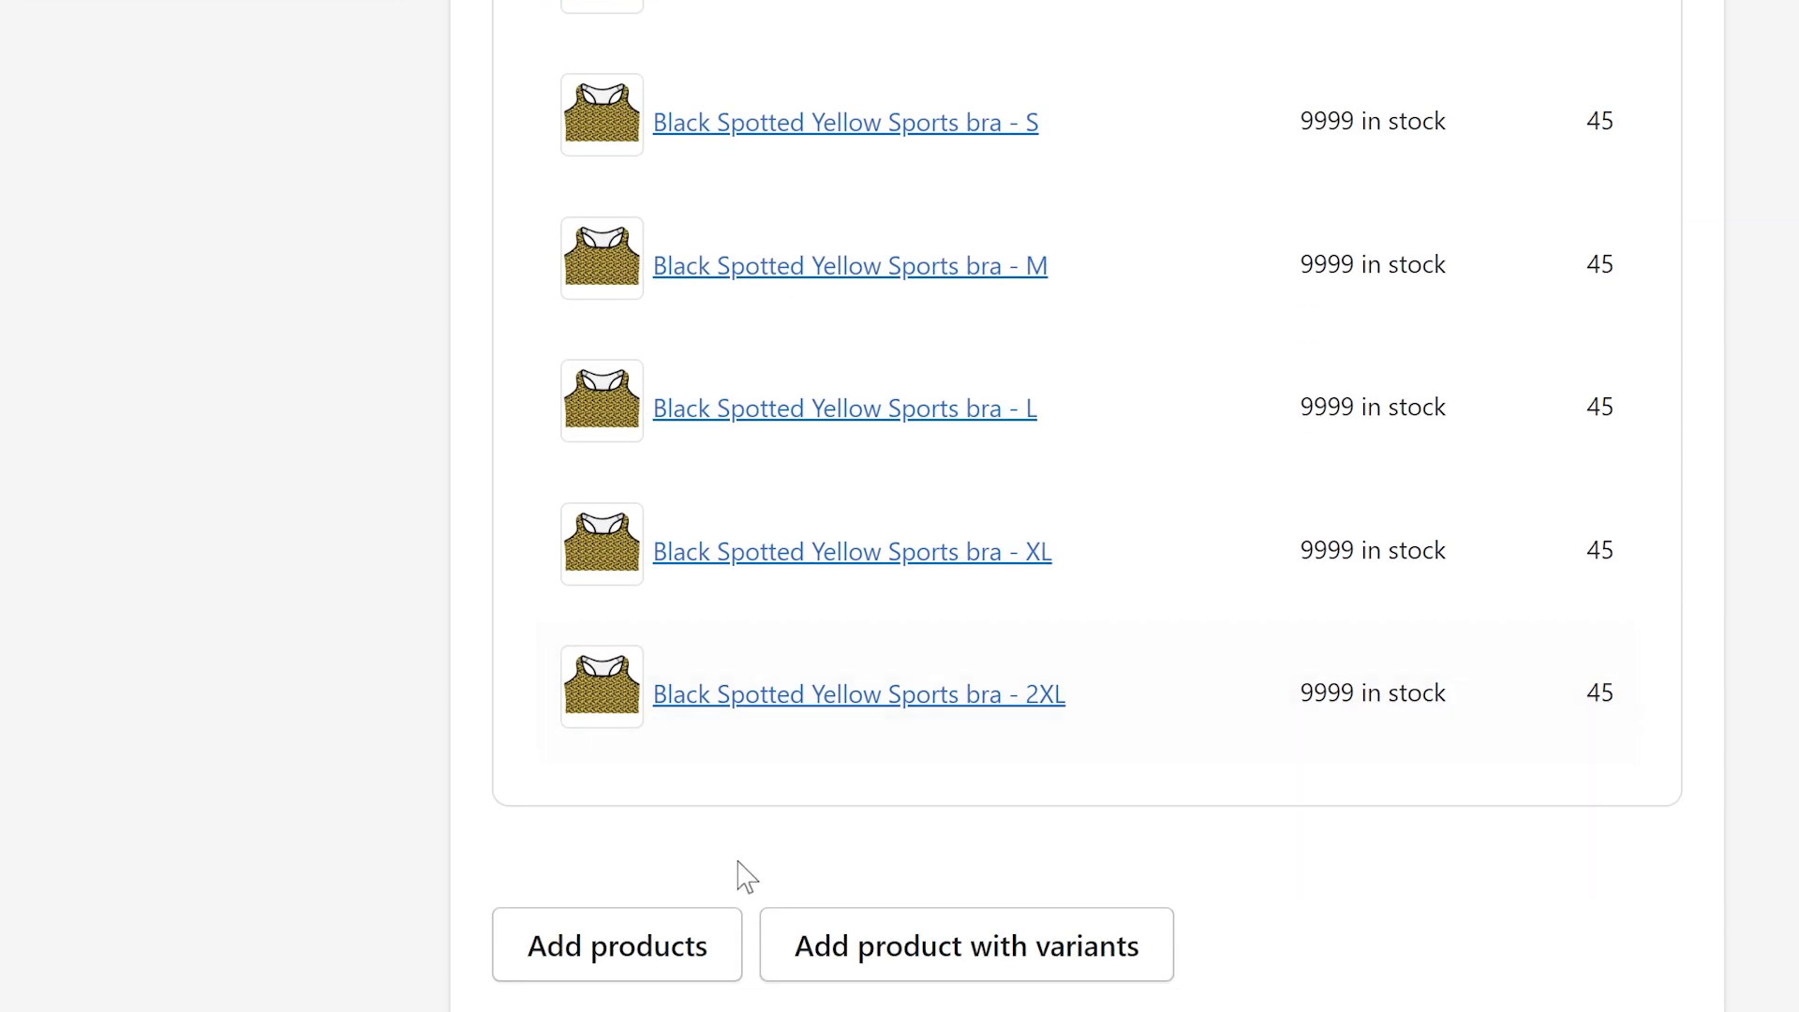
Step: Add the Black Spotted Yellow Yoga Leggings with all sizes as the bundle's Product 2
{"action": "left_click", "coordinate": [617, 945]}
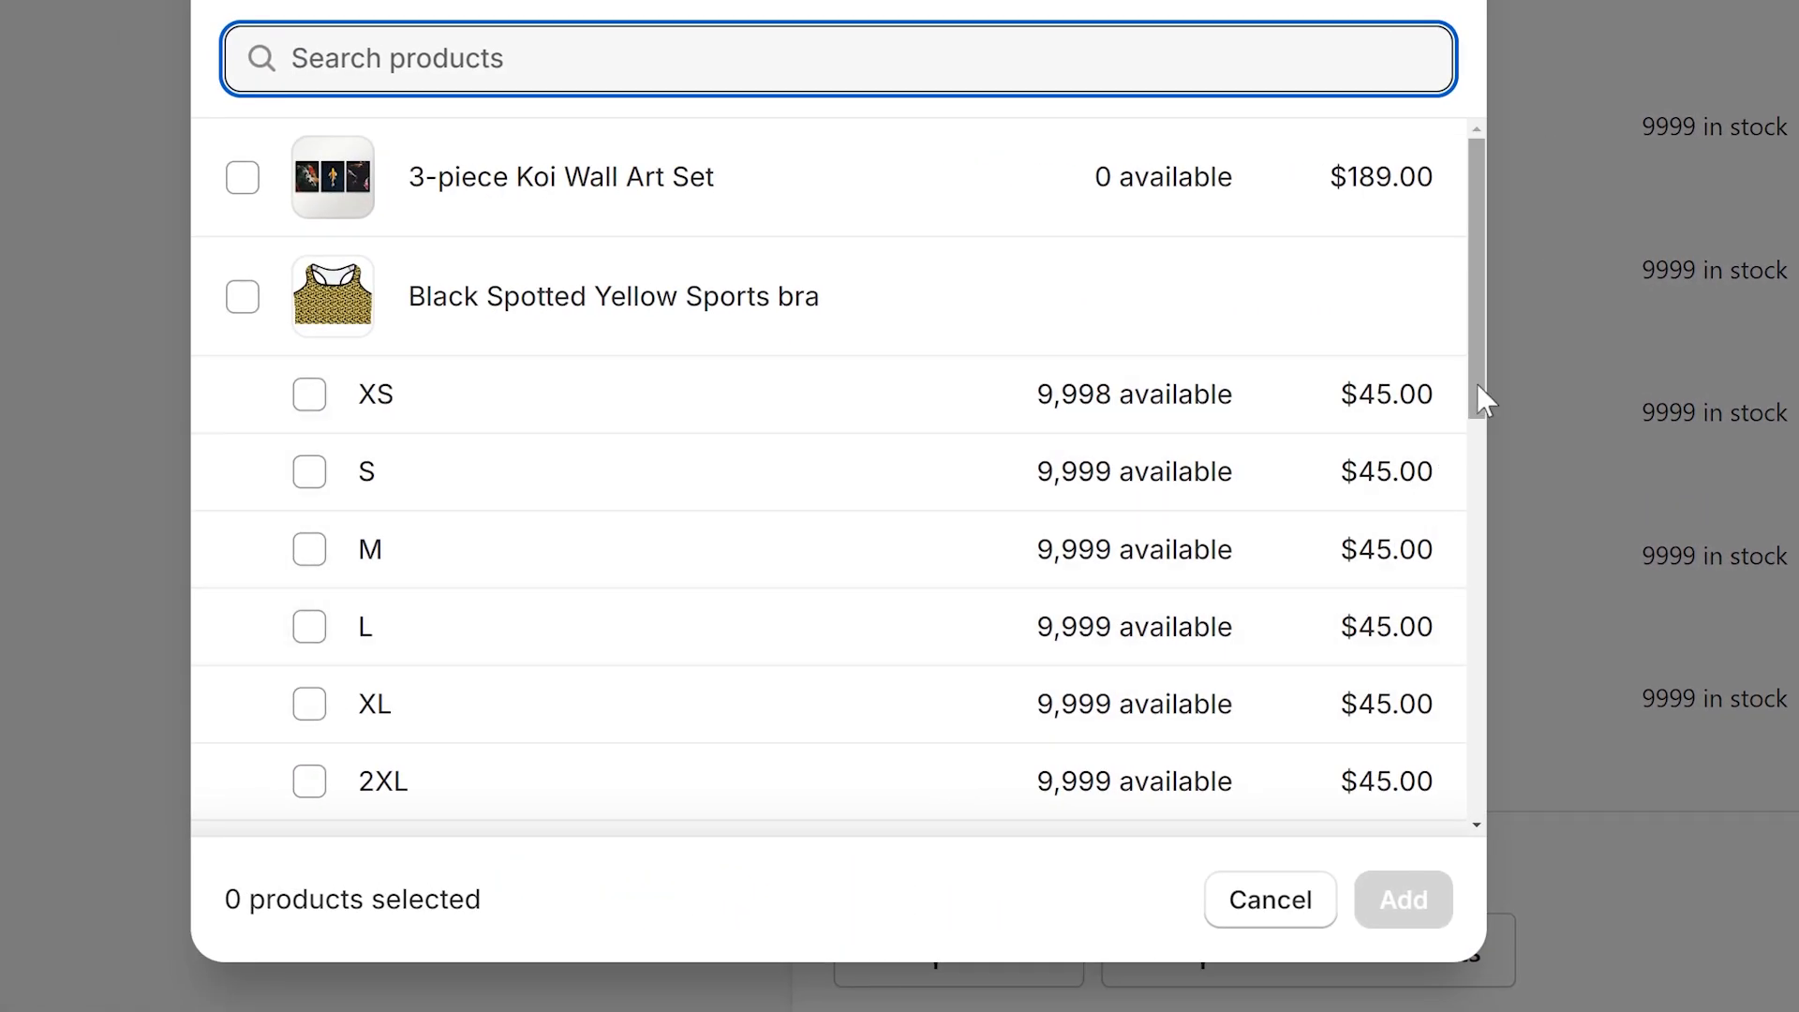
{"action": "left_click_drag", "start_coordinate": [1477, 385], "coordinate": [1488, 619]}
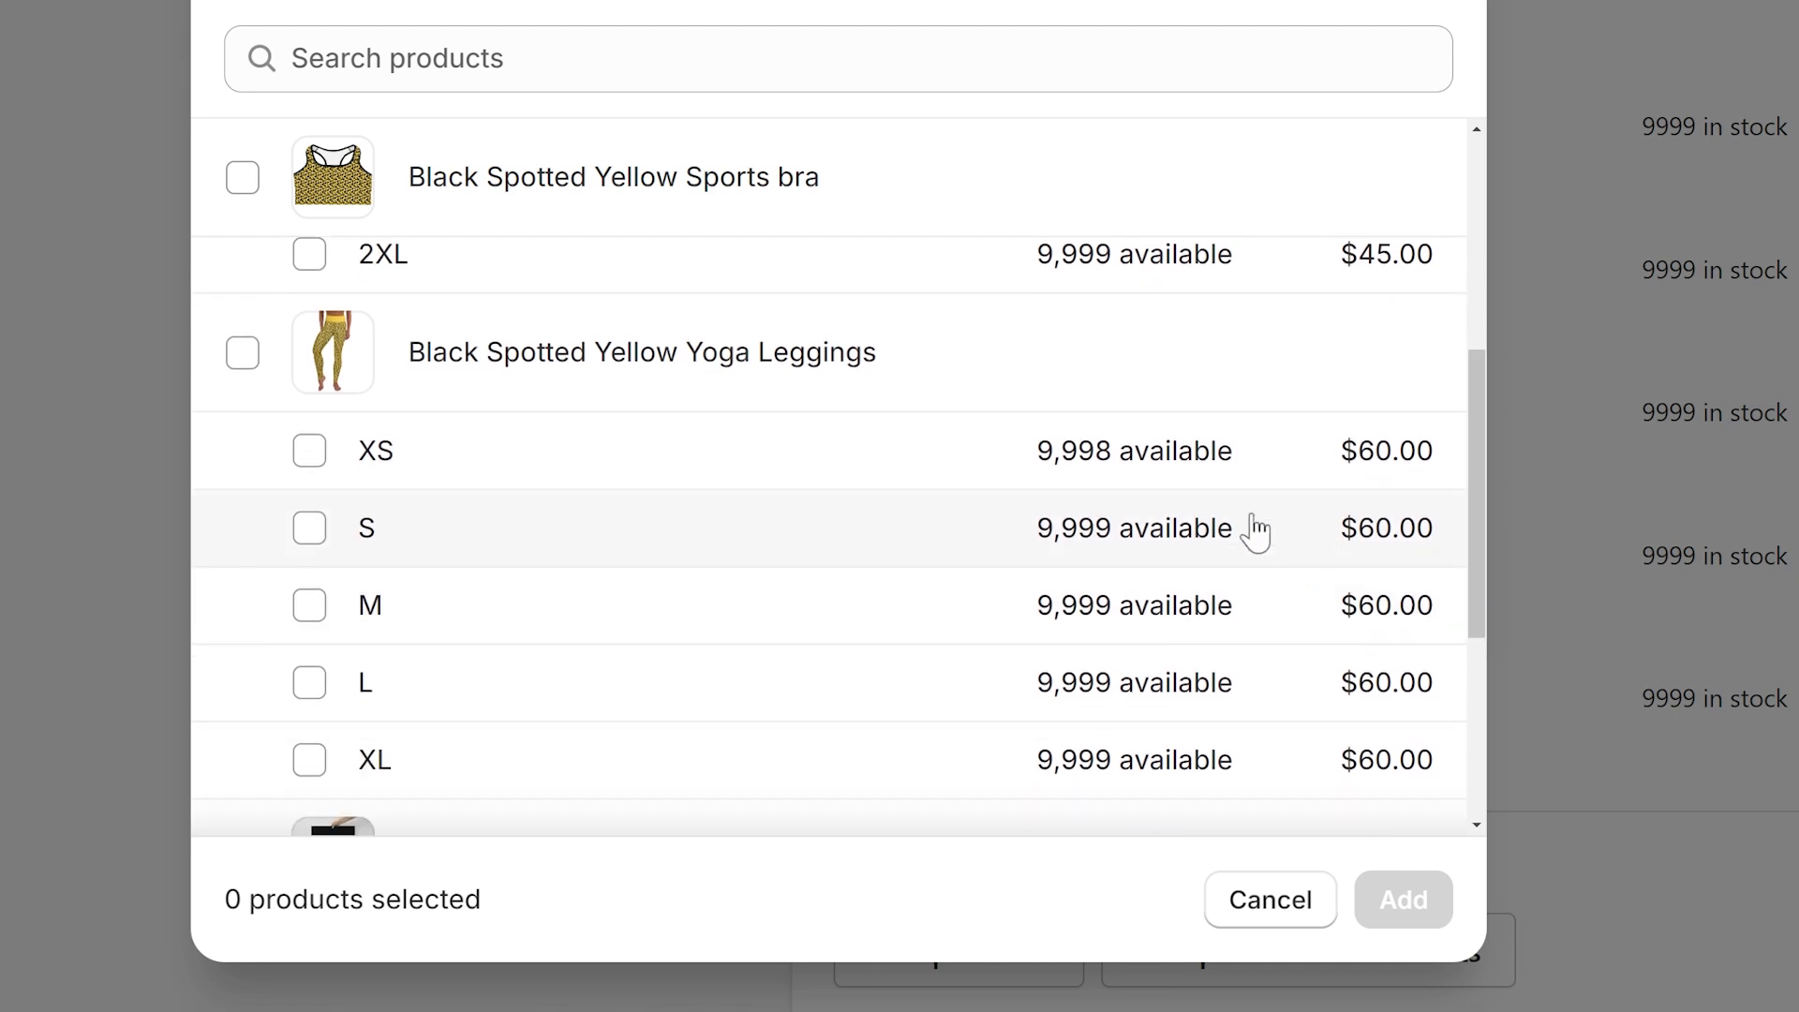
{"action": "left_click", "coordinate": [664, 369]}
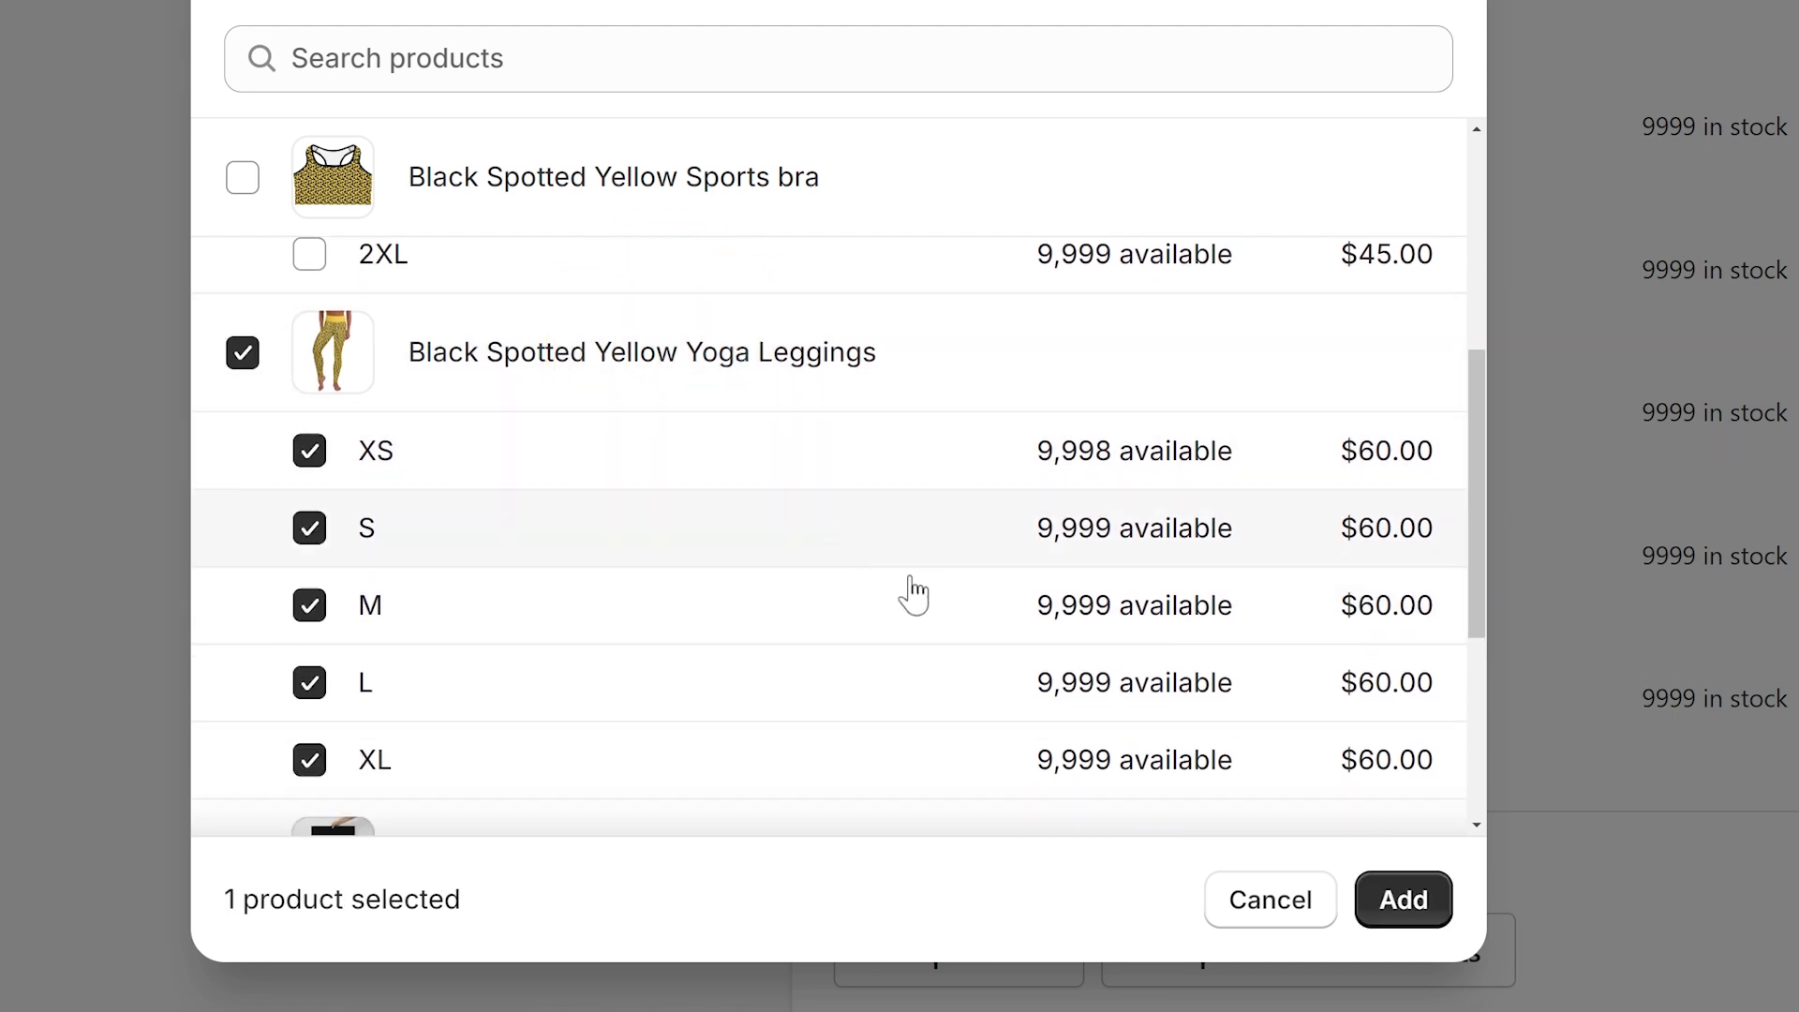
{"action": "left_click", "coordinate": [1404, 901]}
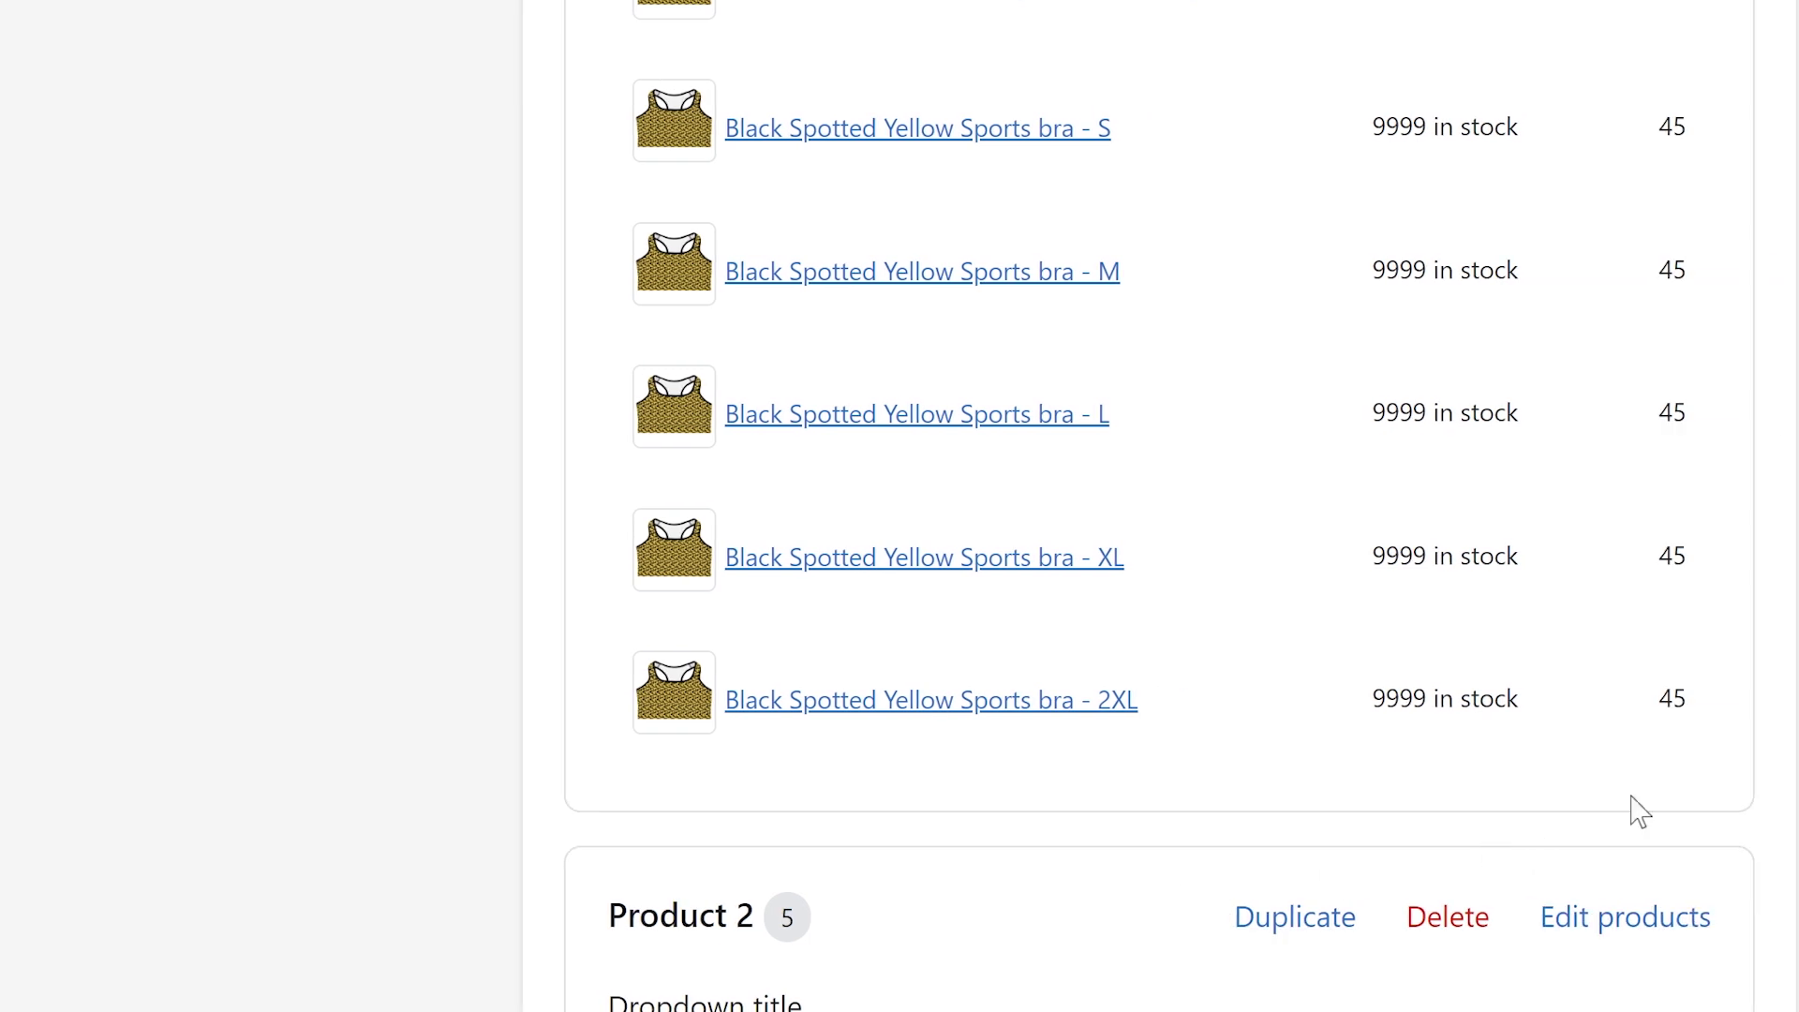
{"action": "scroll", "coordinate": [901, 563], "scroll_direction": "down", "scroll_amount": 6}
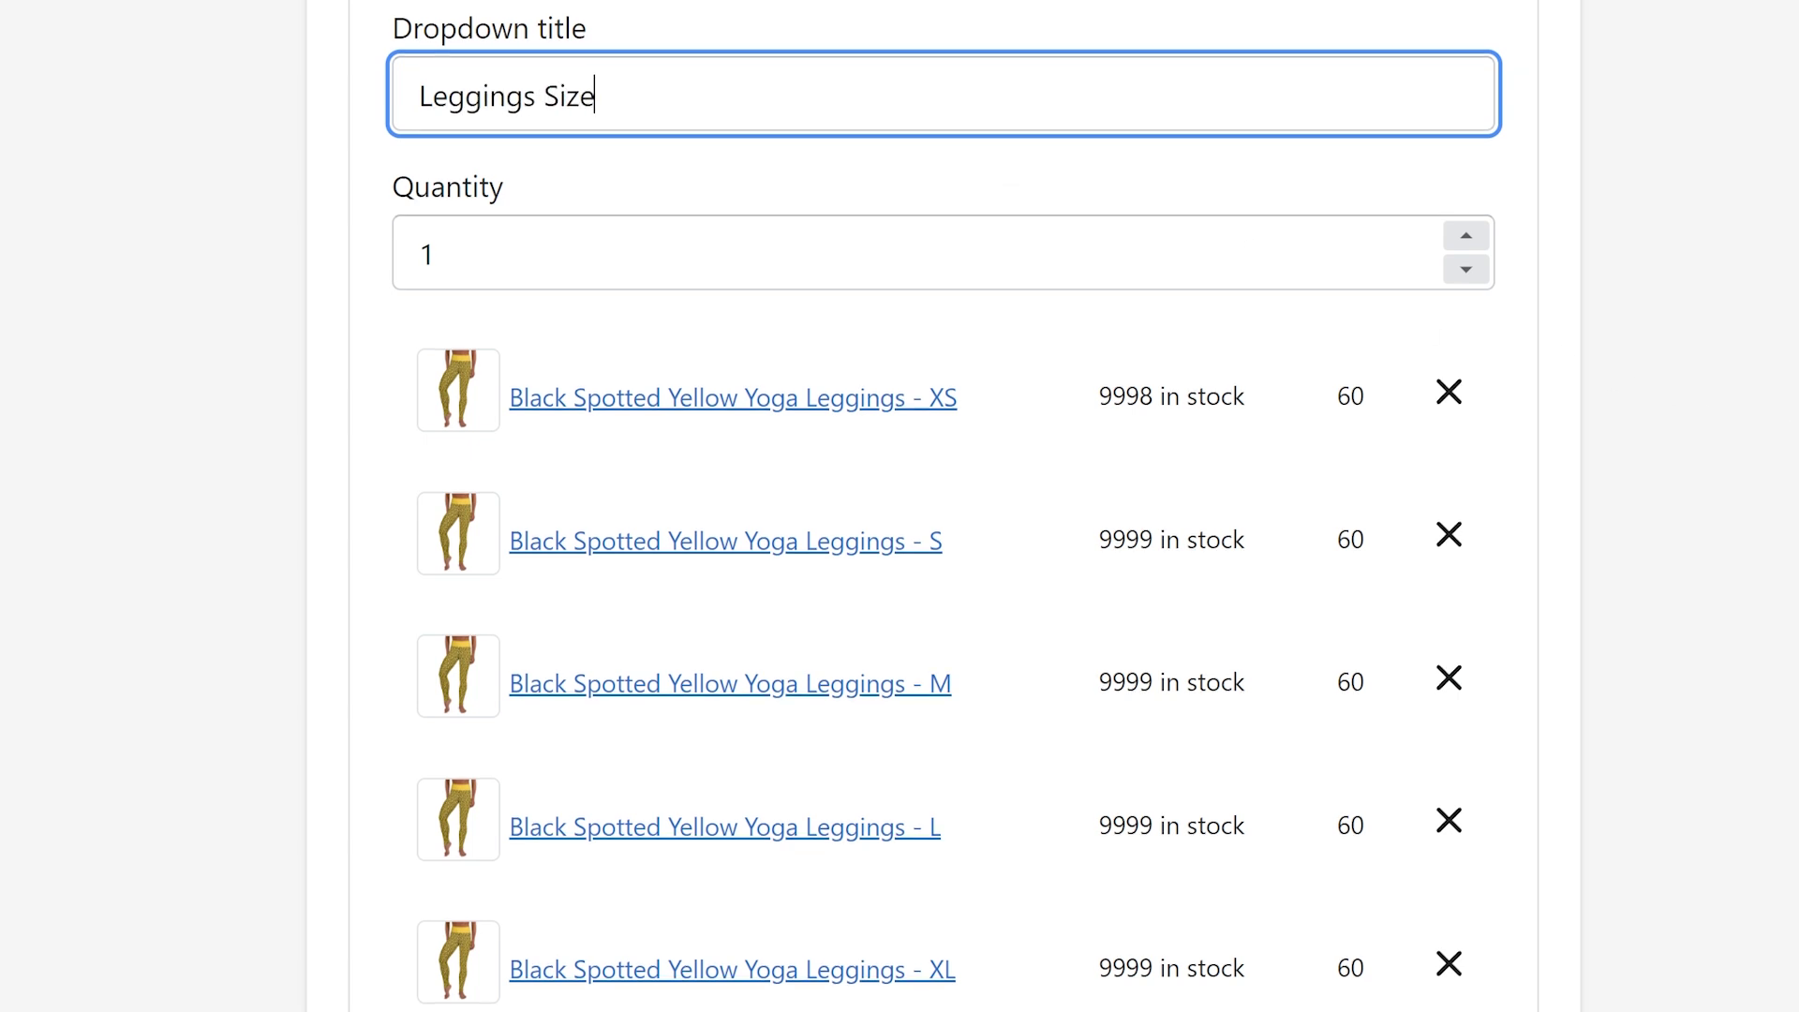
{"action": "scroll", "coordinate": [1323, 279], "scroll_direction": "down", "scroll_amount": 5}
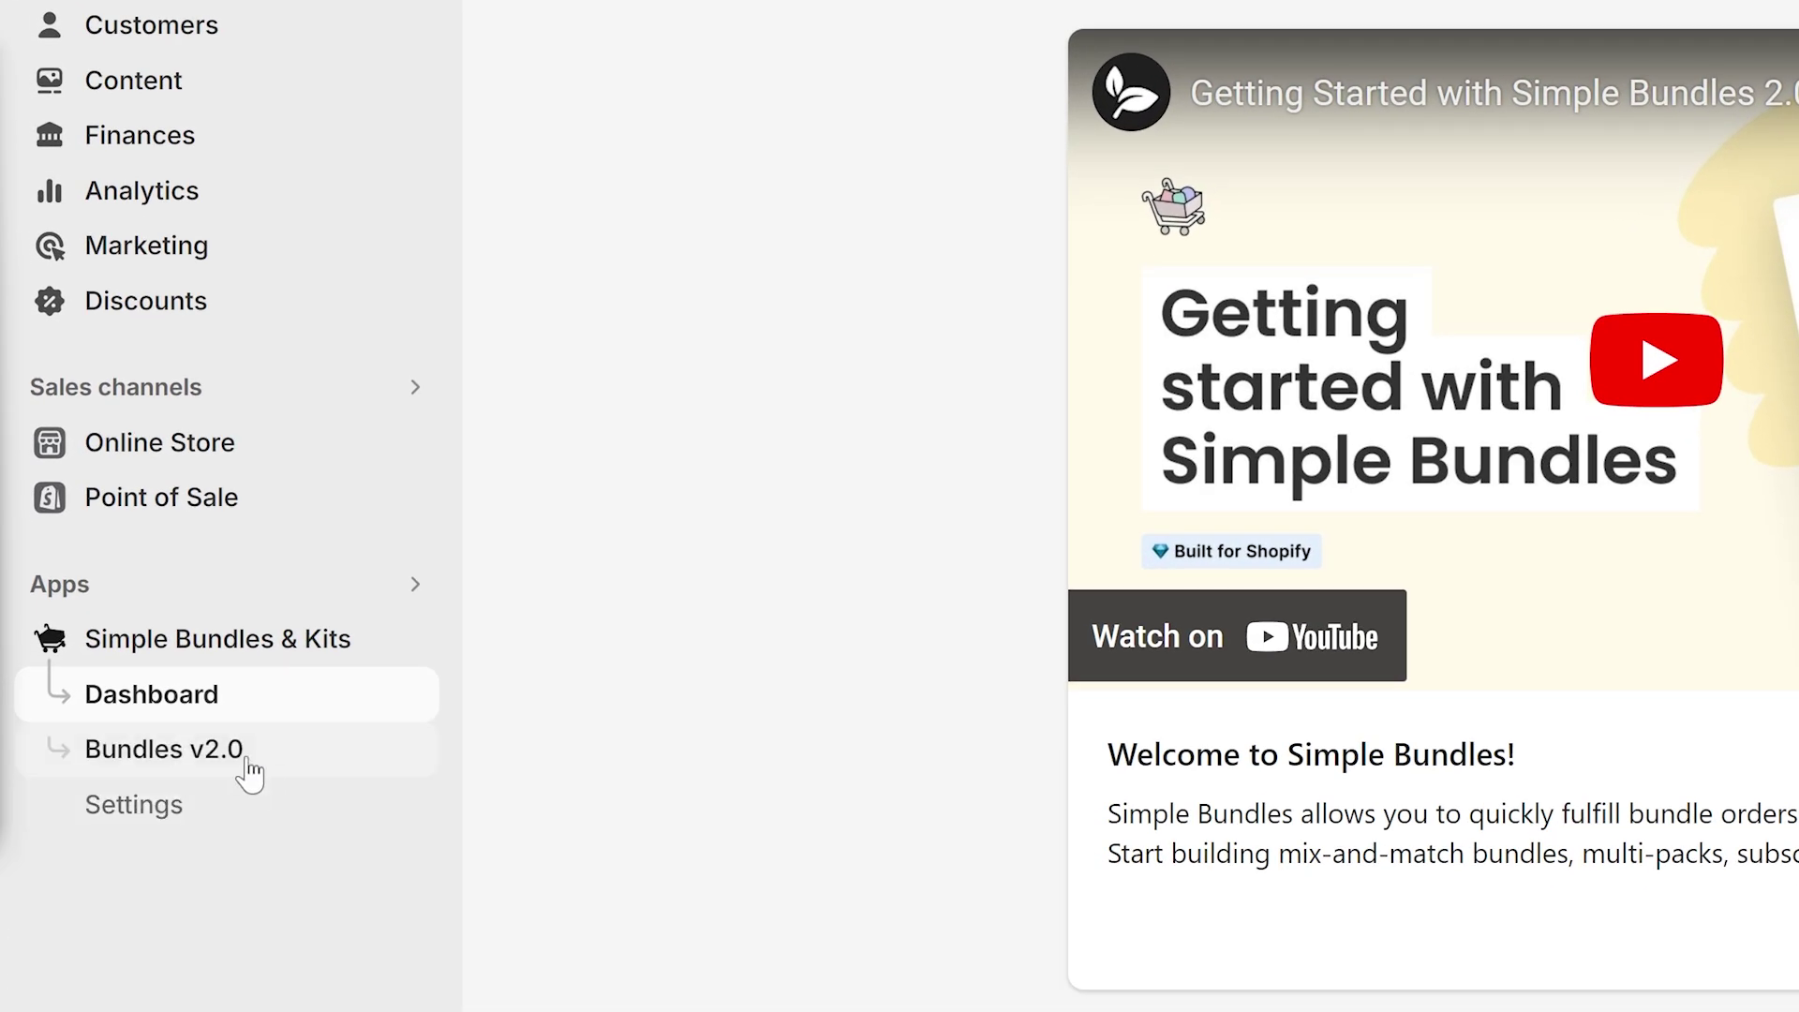
Step: From Bundles v2.0, open the sports bra and leggings bundle and launch its theme editor
{"action": "left_click", "coordinate": [250, 767]}
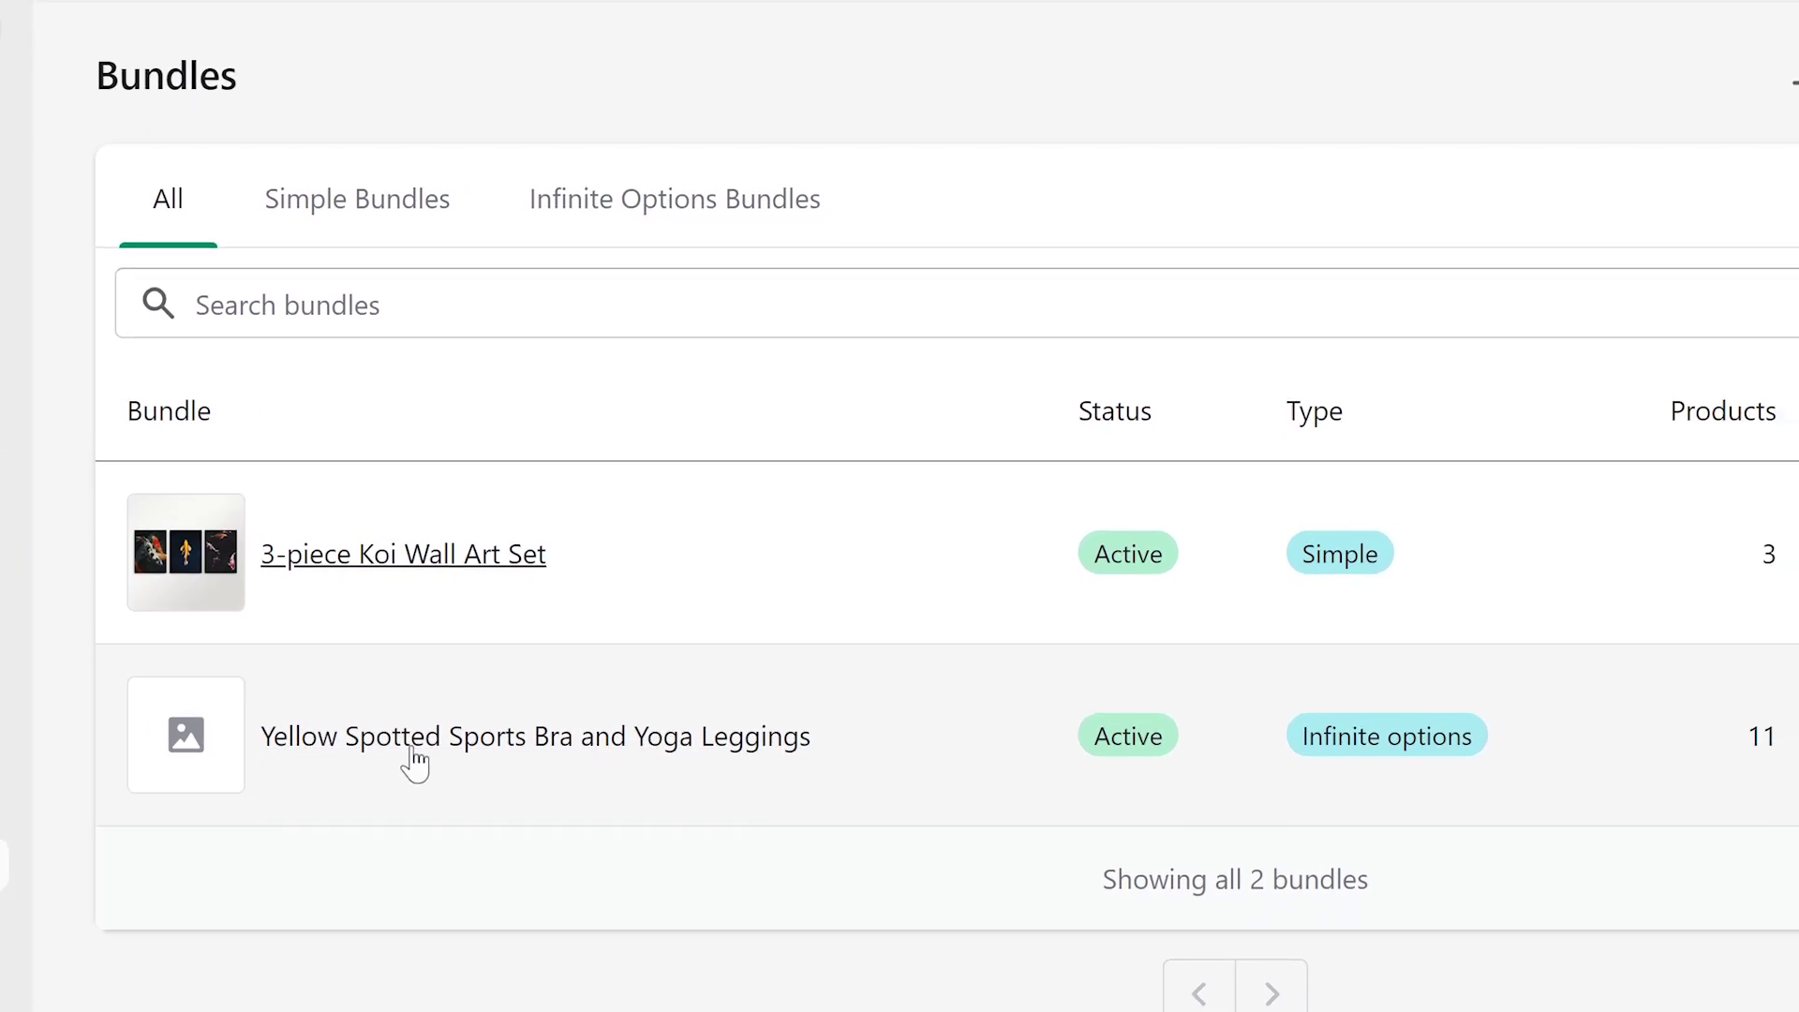
{"action": "left_click", "coordinate": [416, 759]}
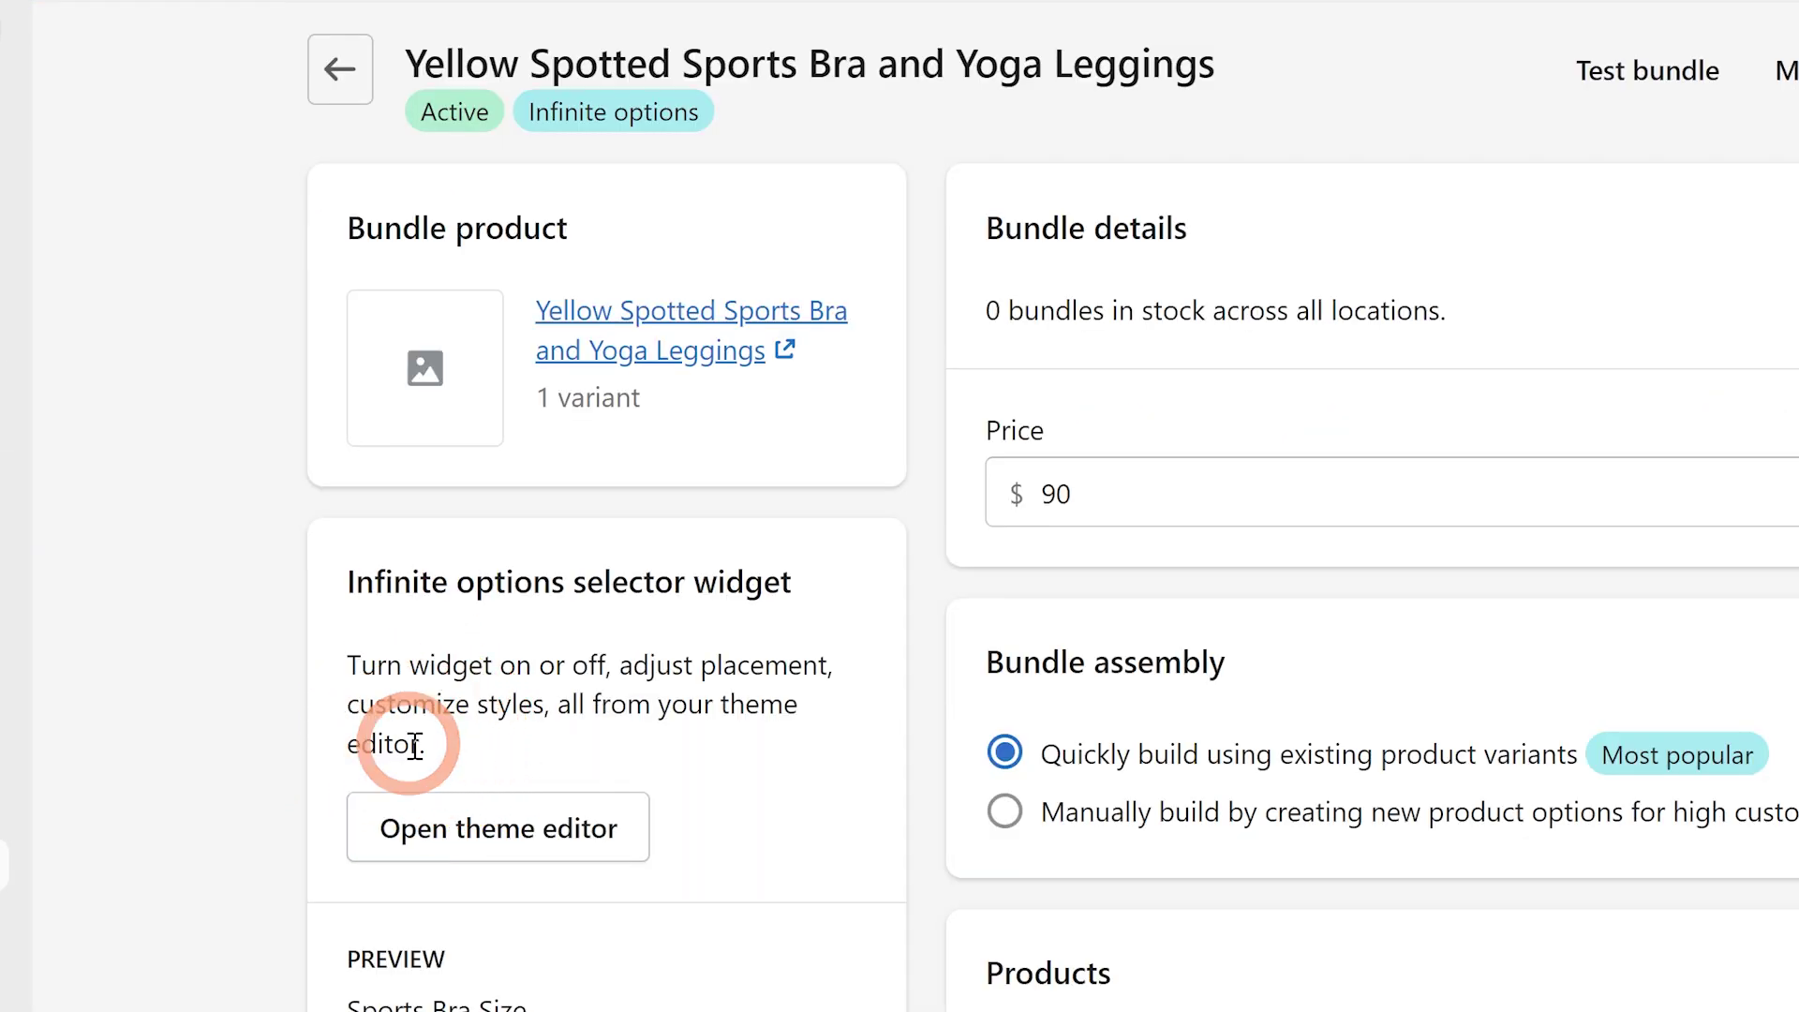
{"action": "left_click", "coordinate": [519, 841]}
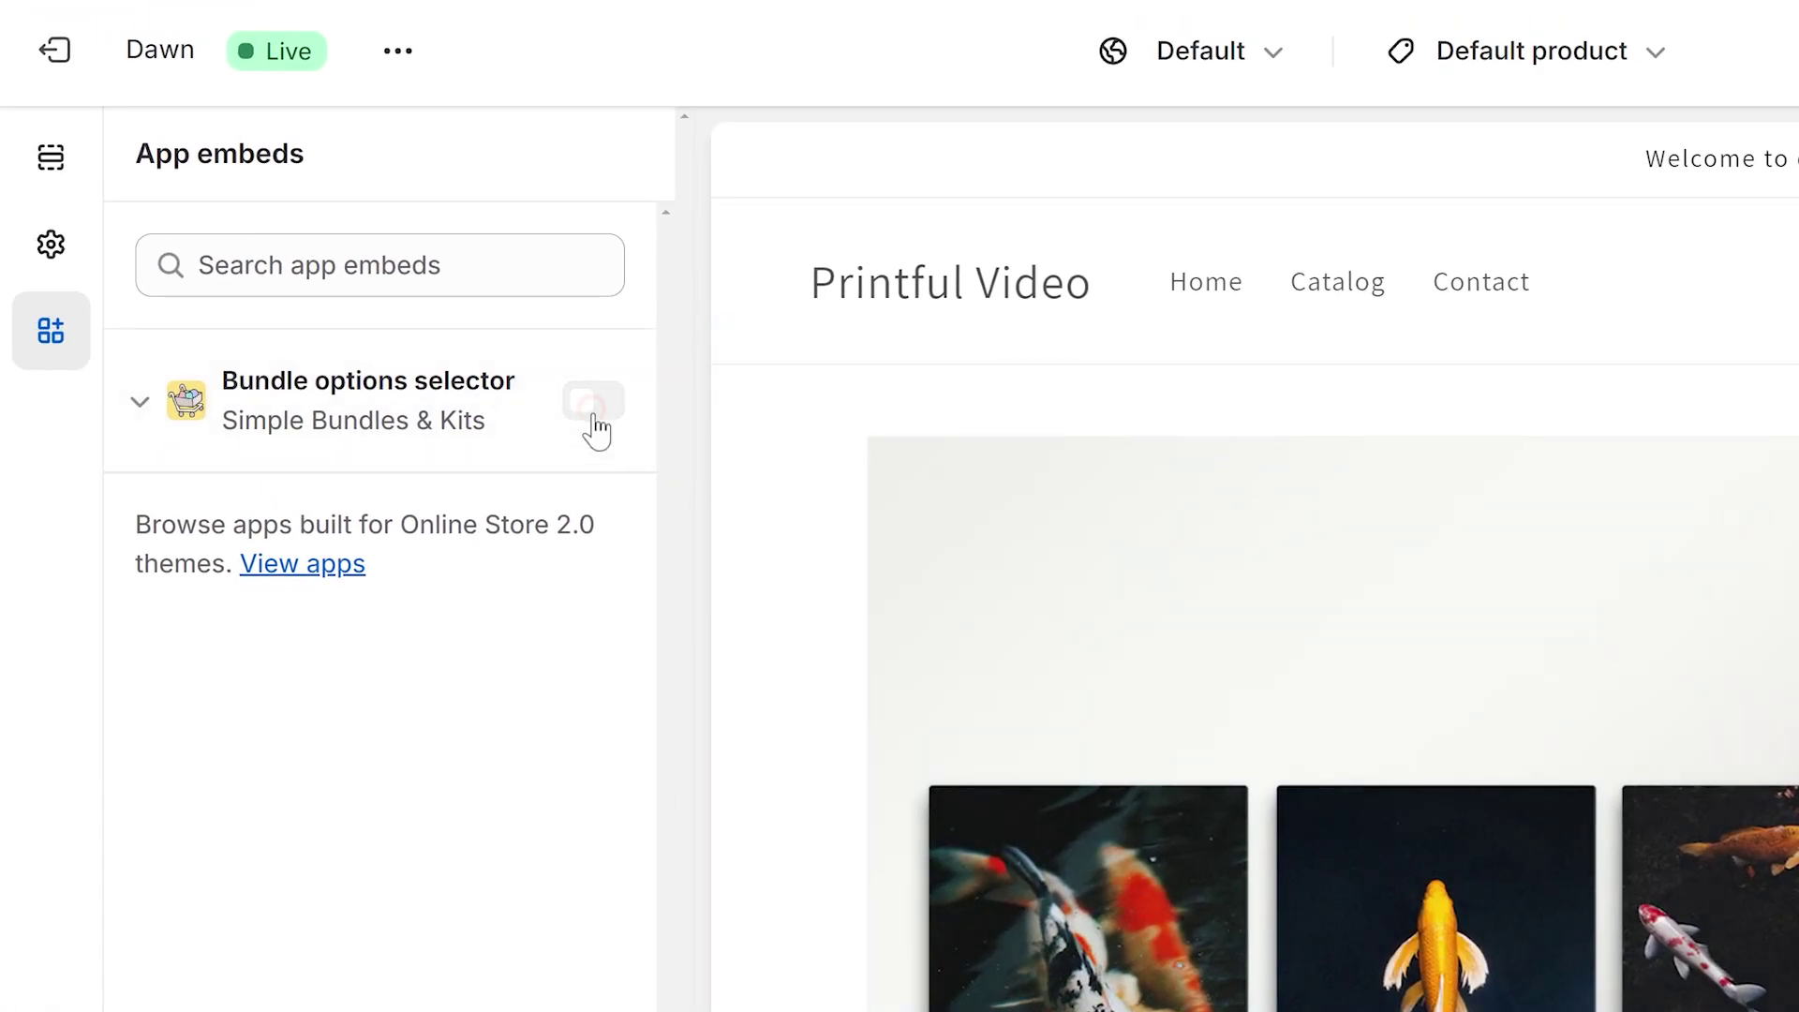
Step: Switch on the Bundle options selector app embed from Simple Bundles & Kits
{"action": "left_click", "coordinate": [593, 408]}
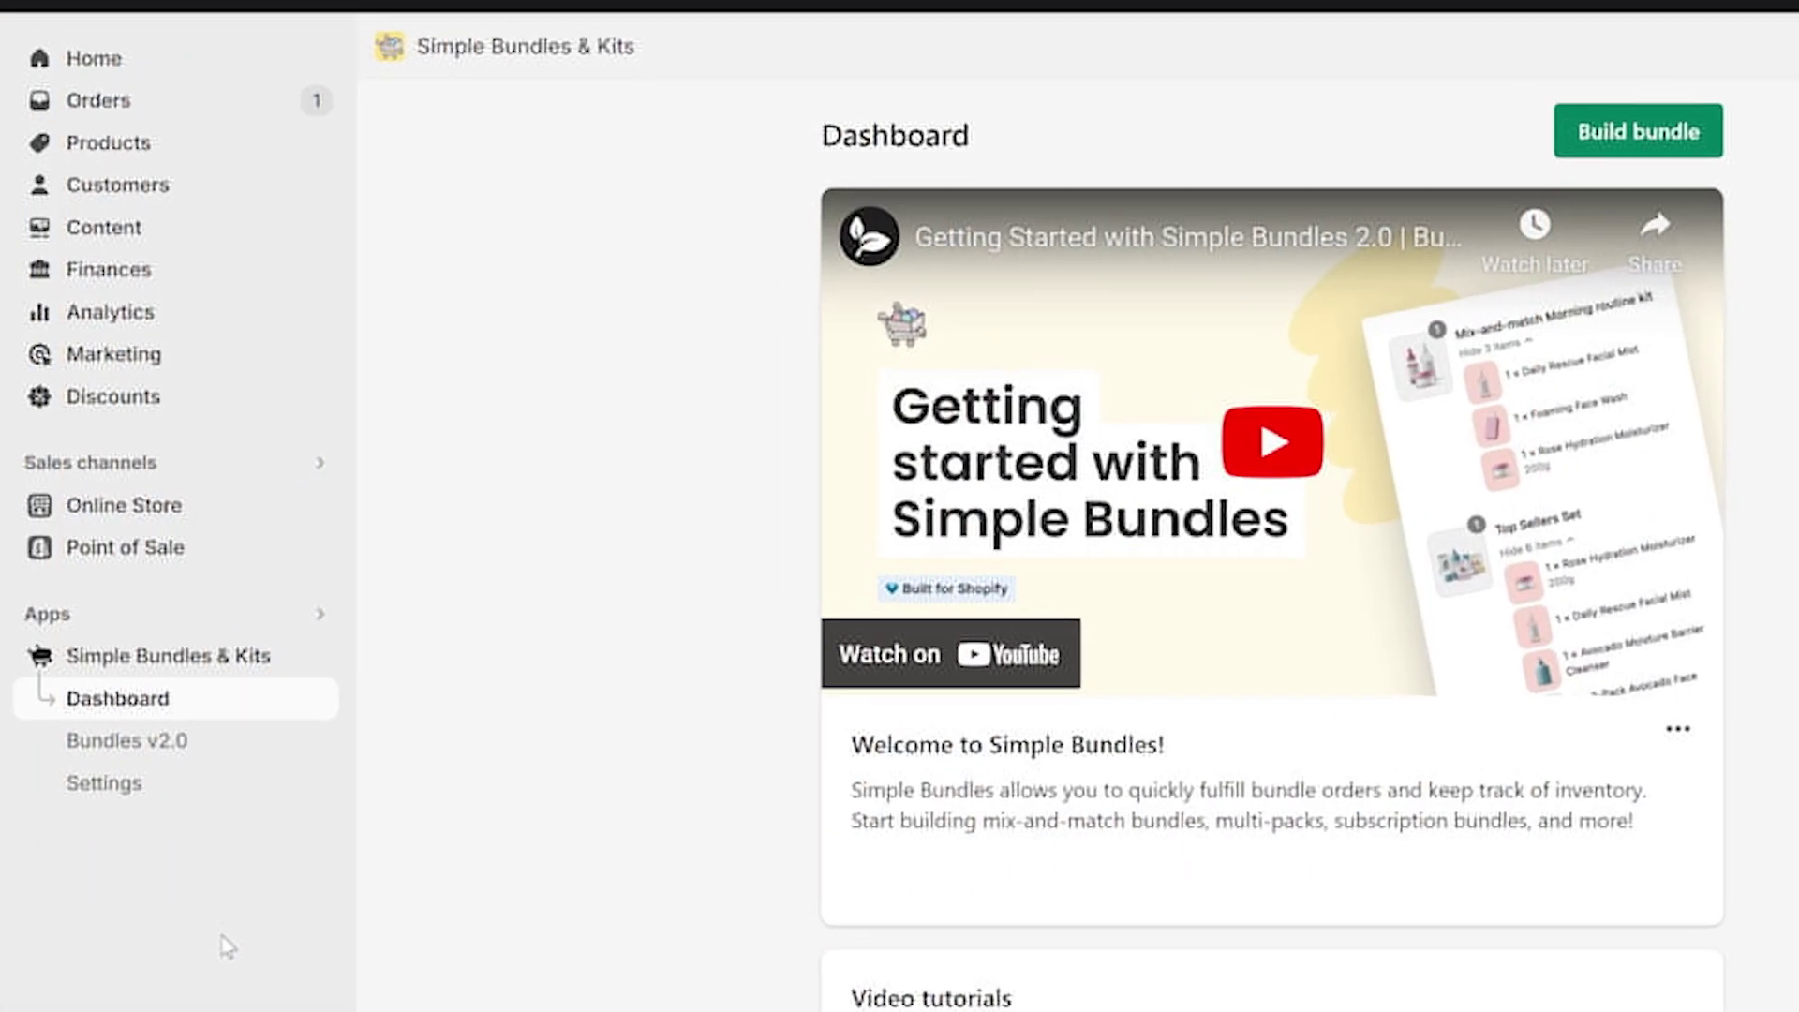
Step: Open the Simple Bundles & Kits settings to view the Basic plan usage
{"action": "left_click", "coordinate": [185, 877]}
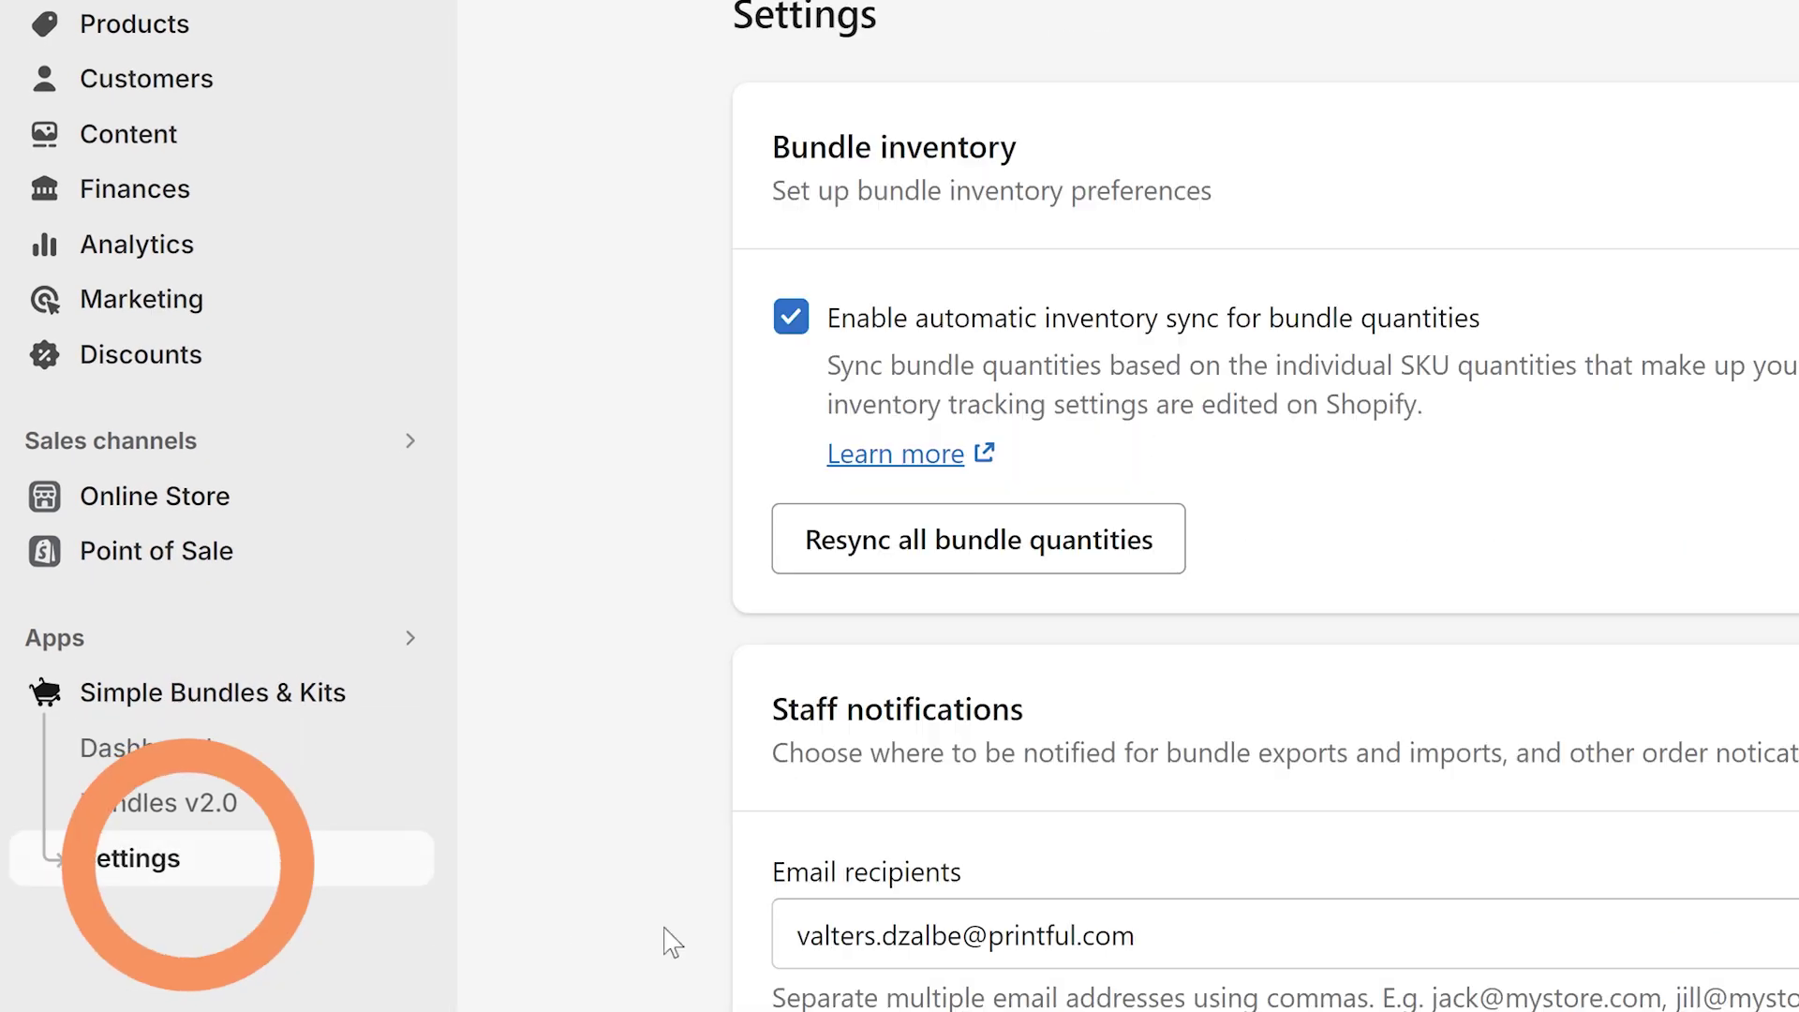
{"action": "scroll", "coordinate": [900, 563], "scroll_direction": "down", "scroll_amount": 5}
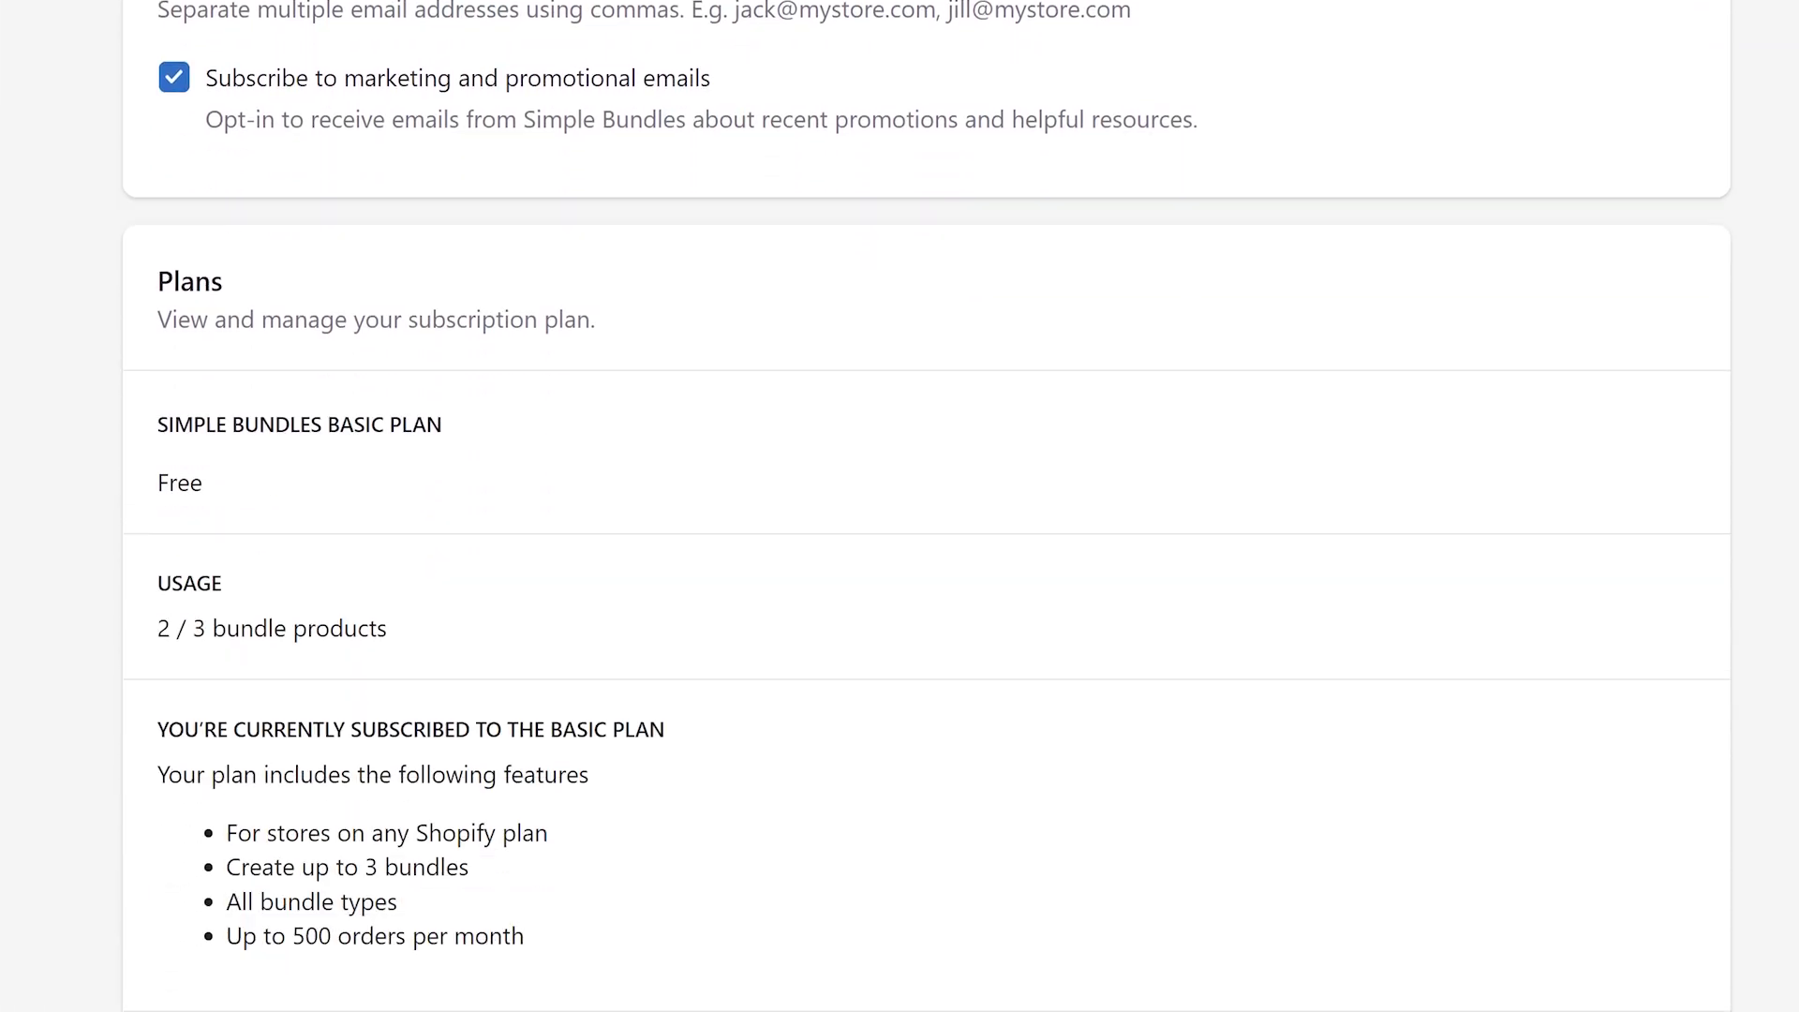
{"action": "scroll", "coordinate": [901, 564], "scroll_direction": "down", "scroll_amount": 2}
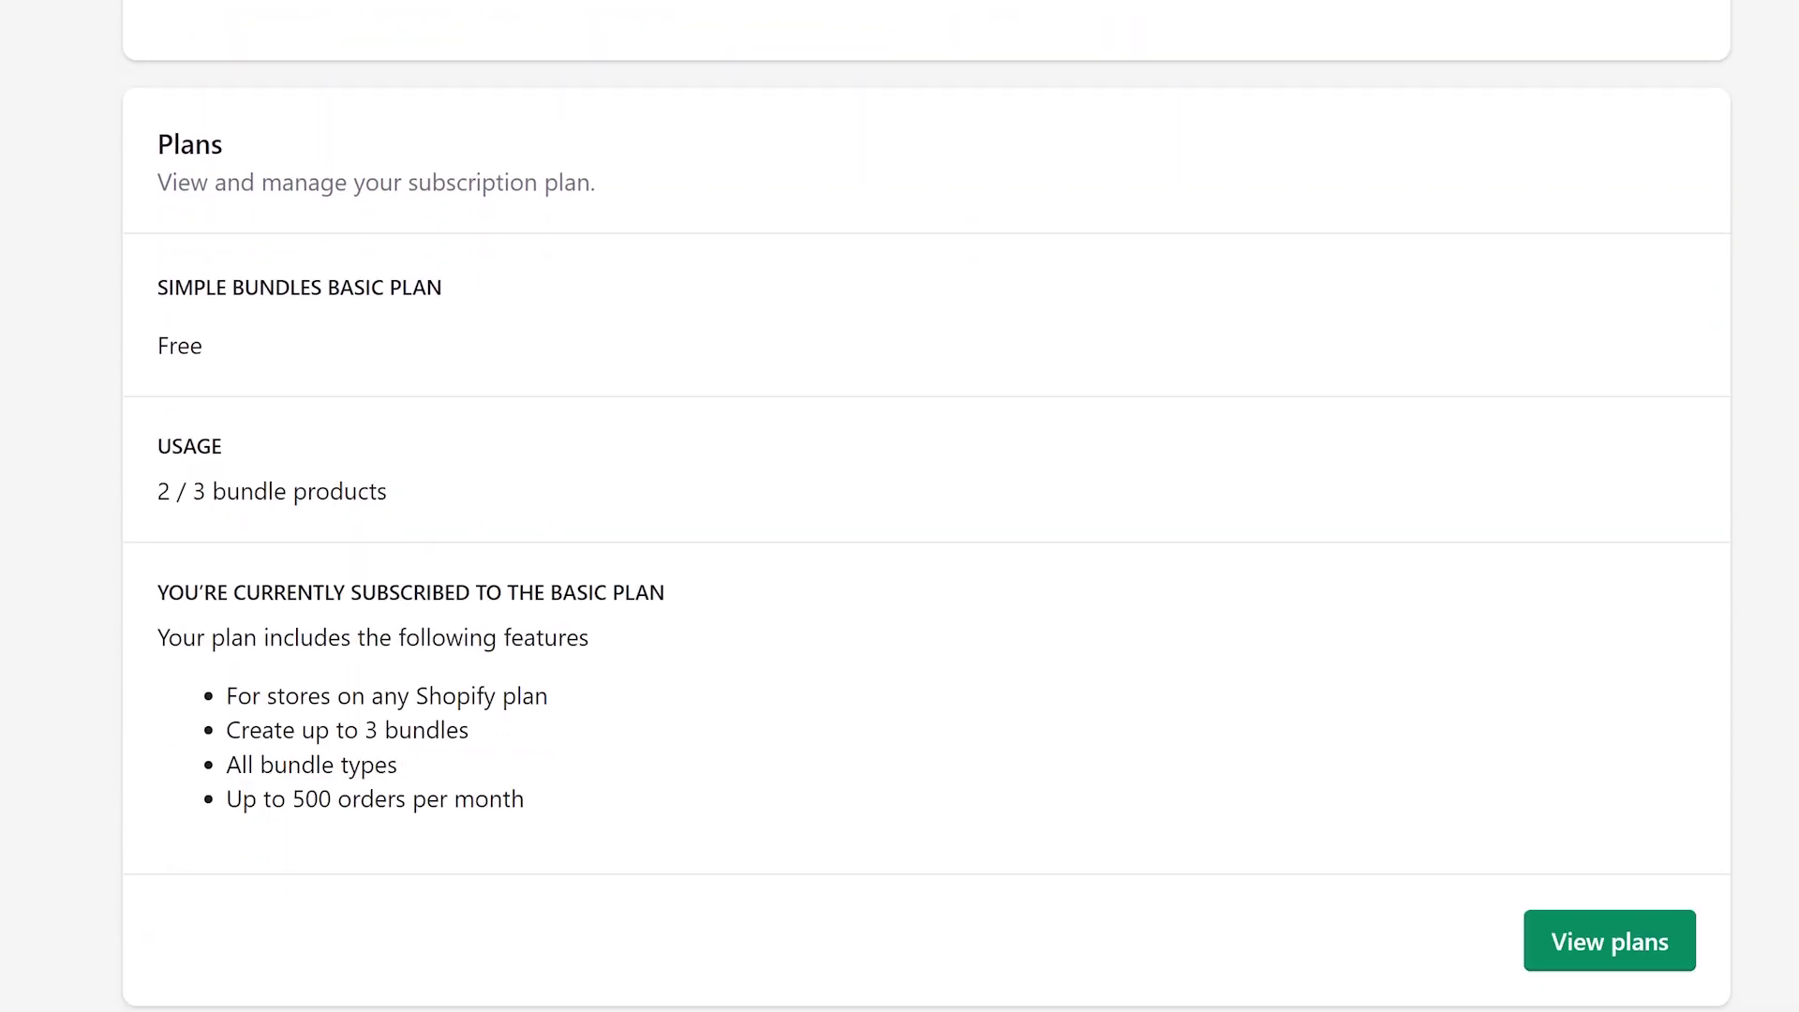